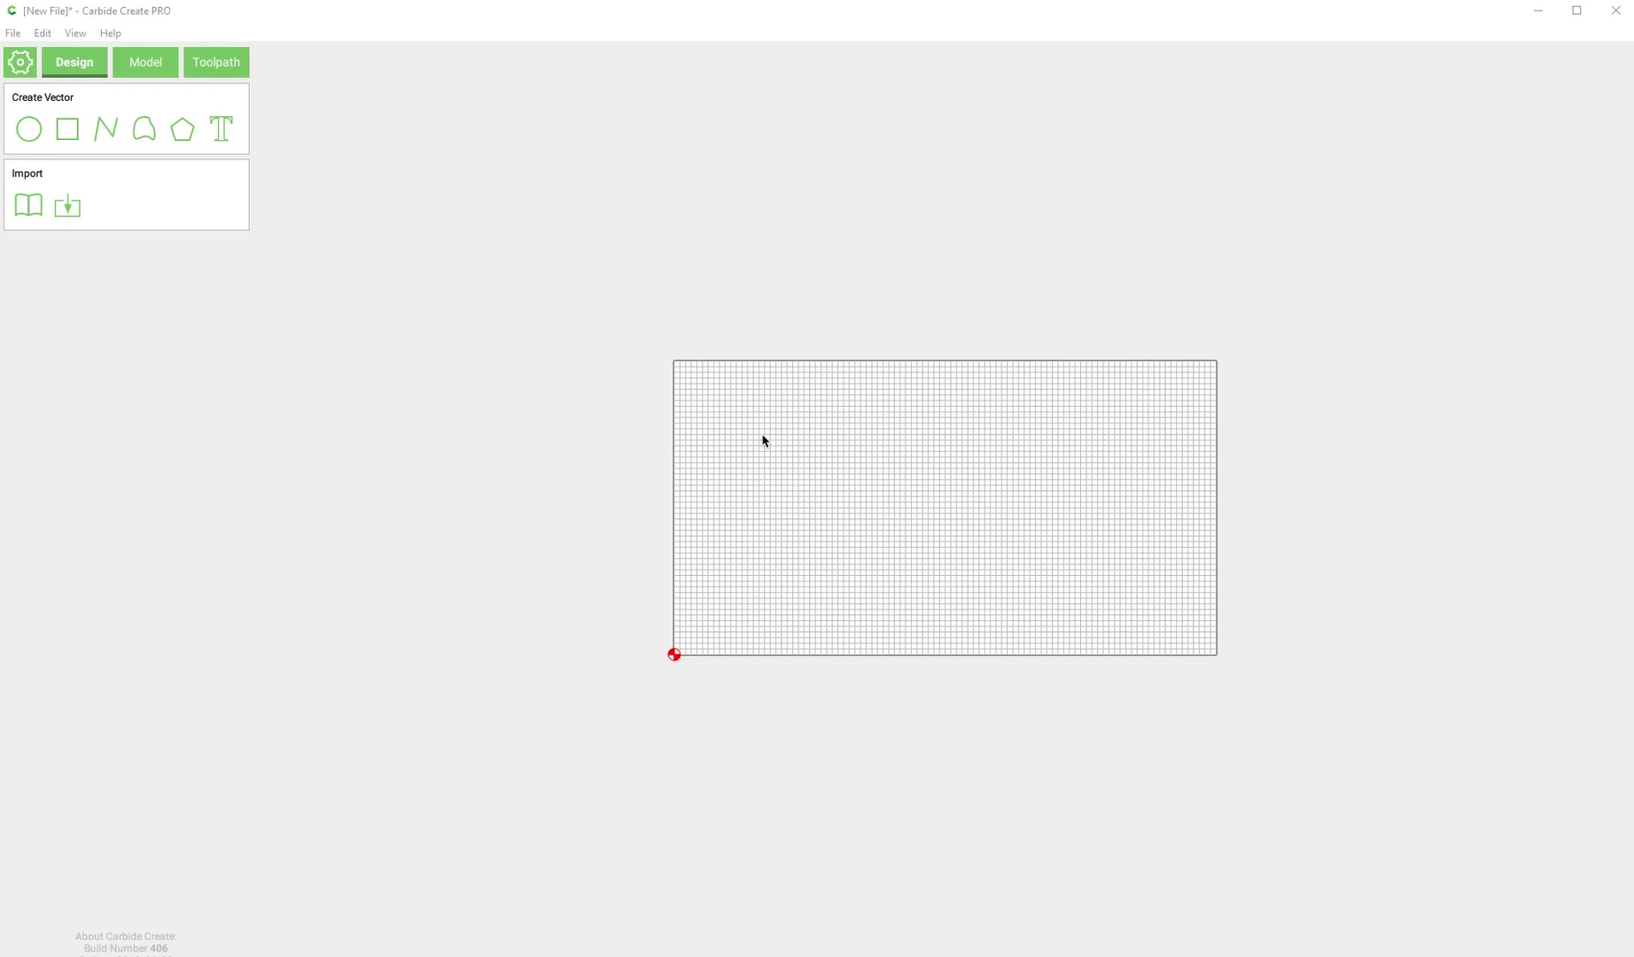
- In Job Setup, choose Very High model resolution and a 0.125 in retract height, then confirm
{"action": "left_click", "coordinate": [20, 62]}
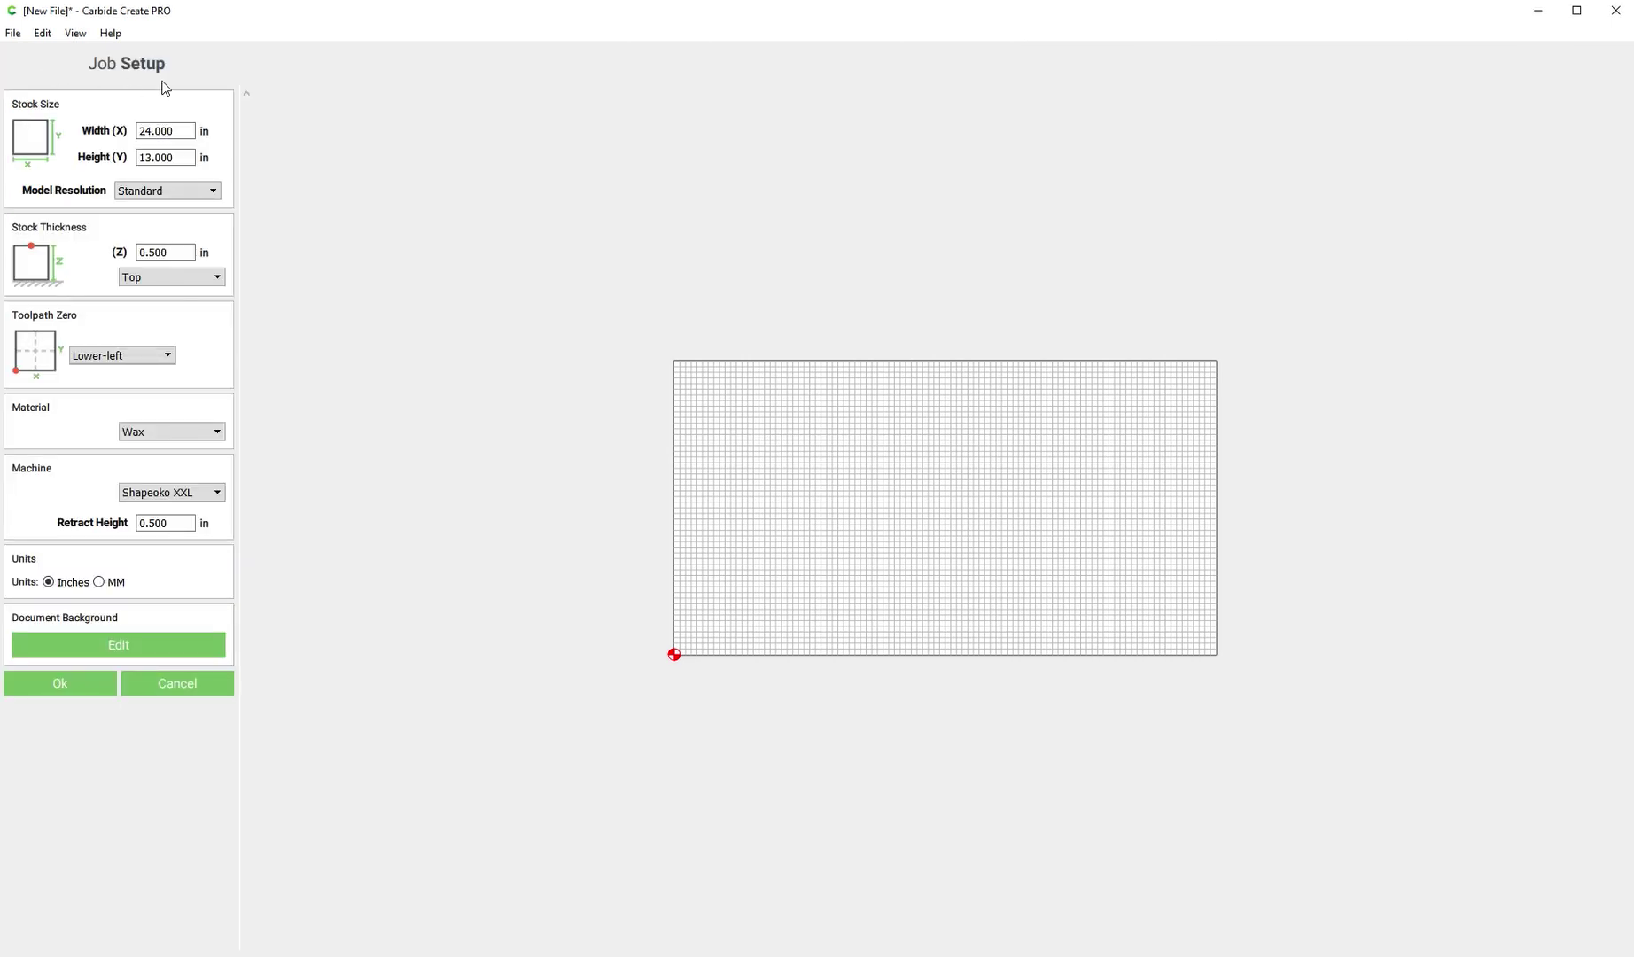
{"action": "left_click", "coordinate": [180, 202]}
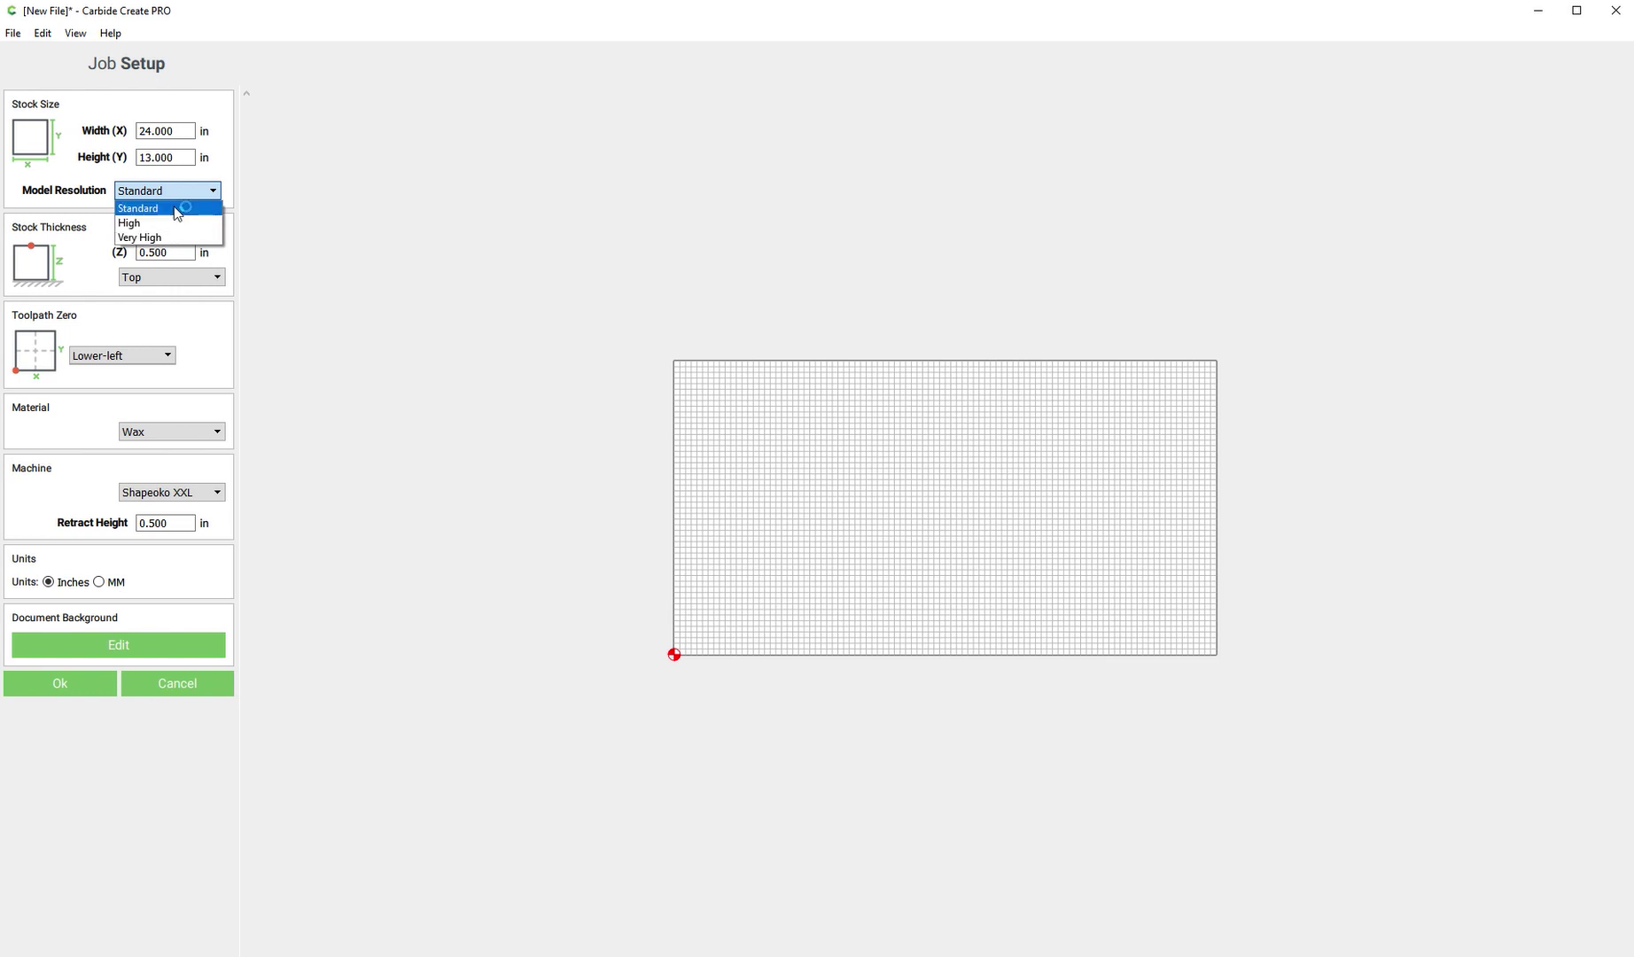
{"action": "left_click", "coordinate": [175, 210]}
{"action": "left_click", "coordinate": [181, 195]}
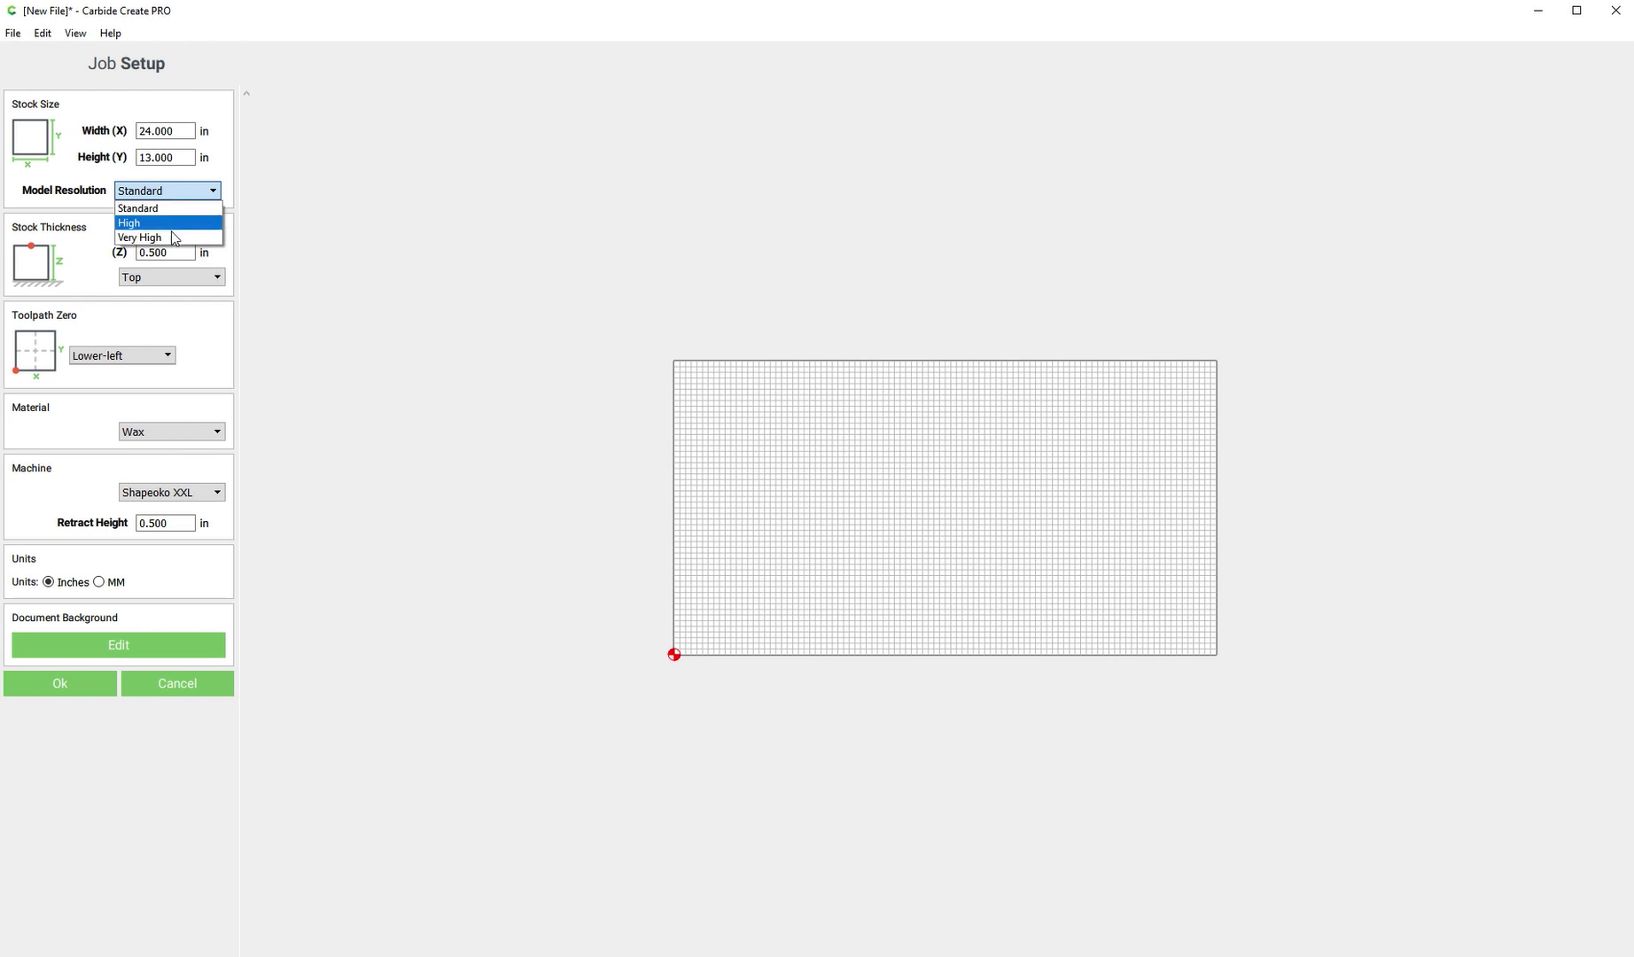
{"action": "left_click", "coordinate": [172, 237]}
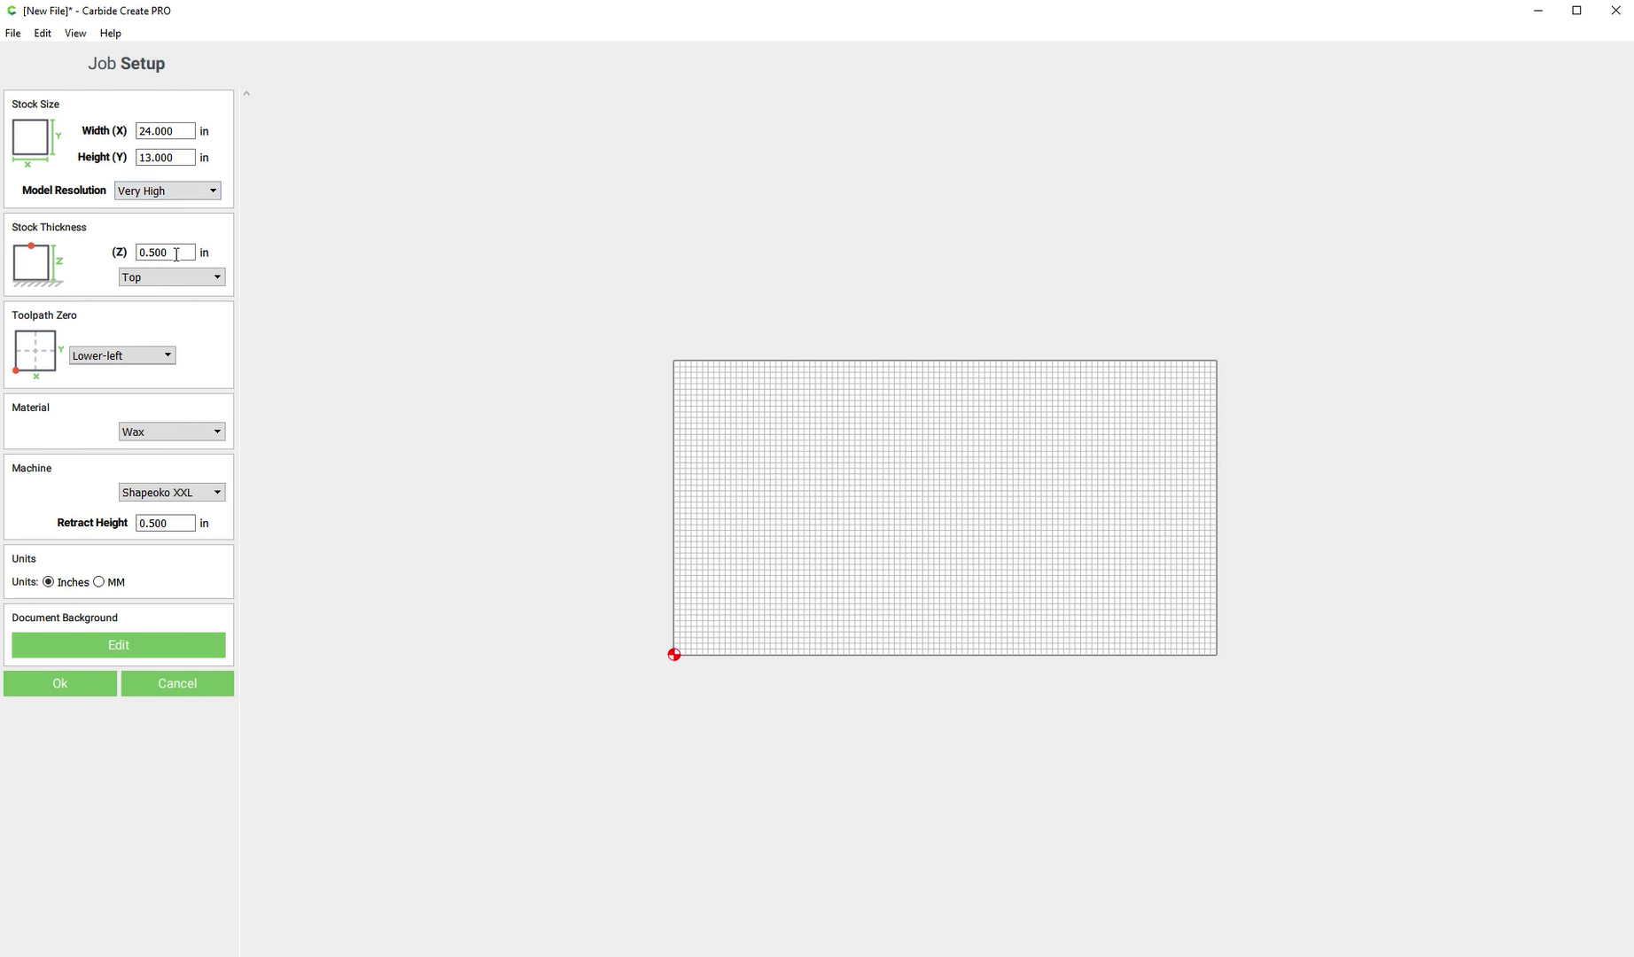
{"action": "left_click", "coordinate": [174, 251]}
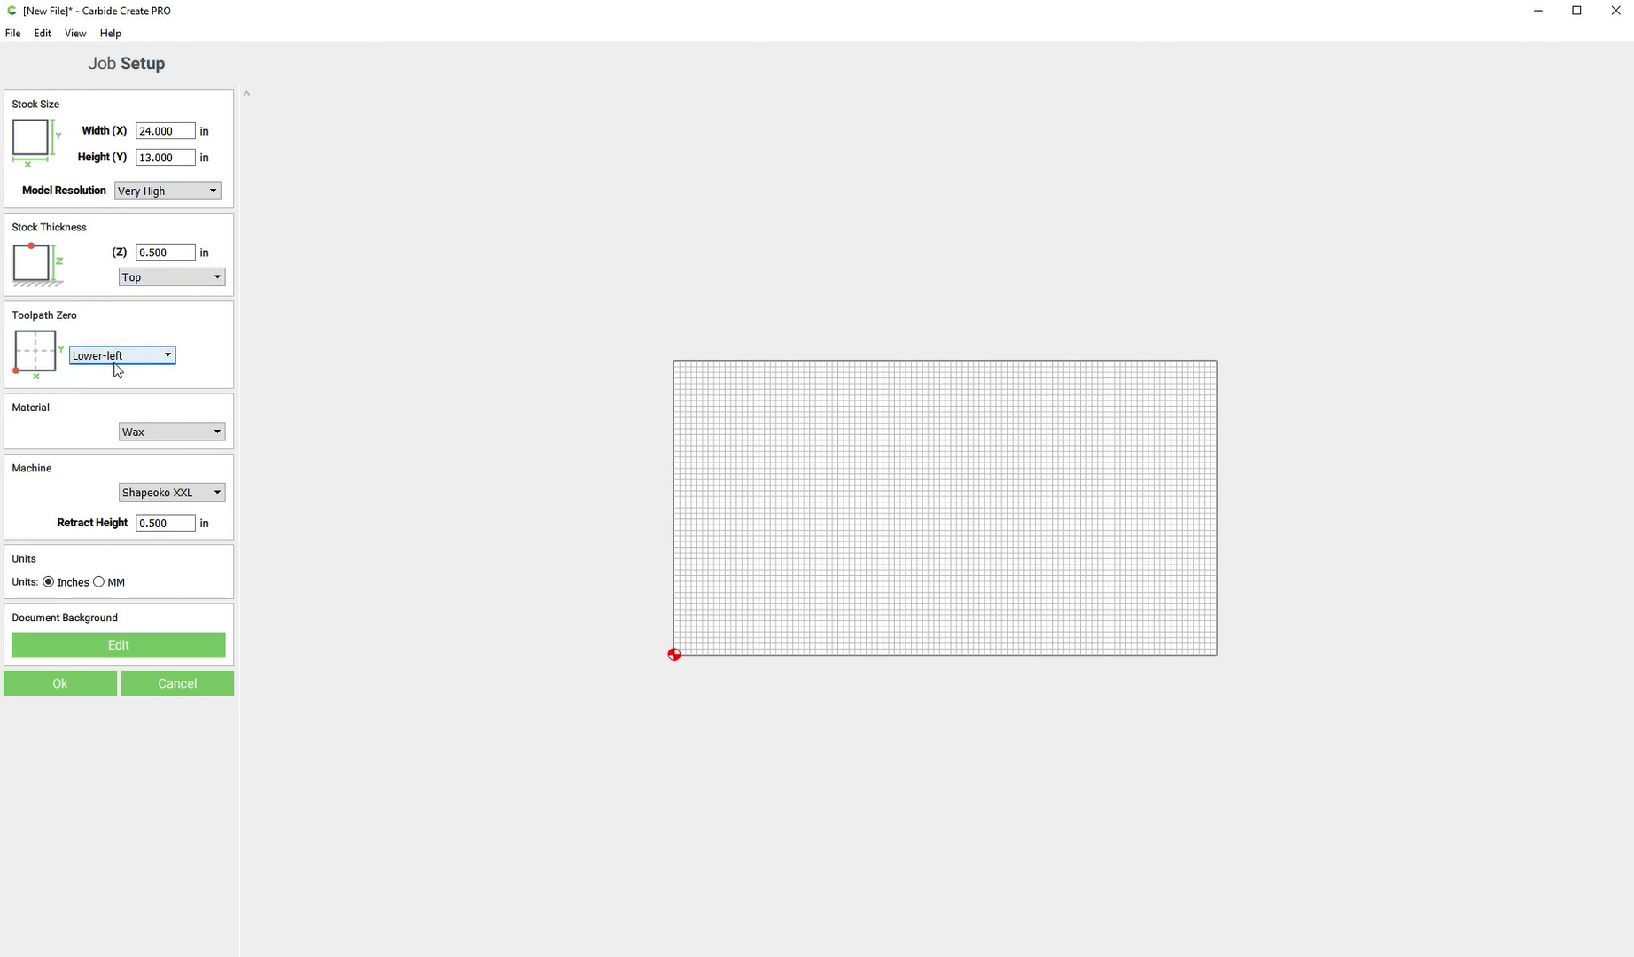
{"action": "left_click", "coordinate": [165, 526]}
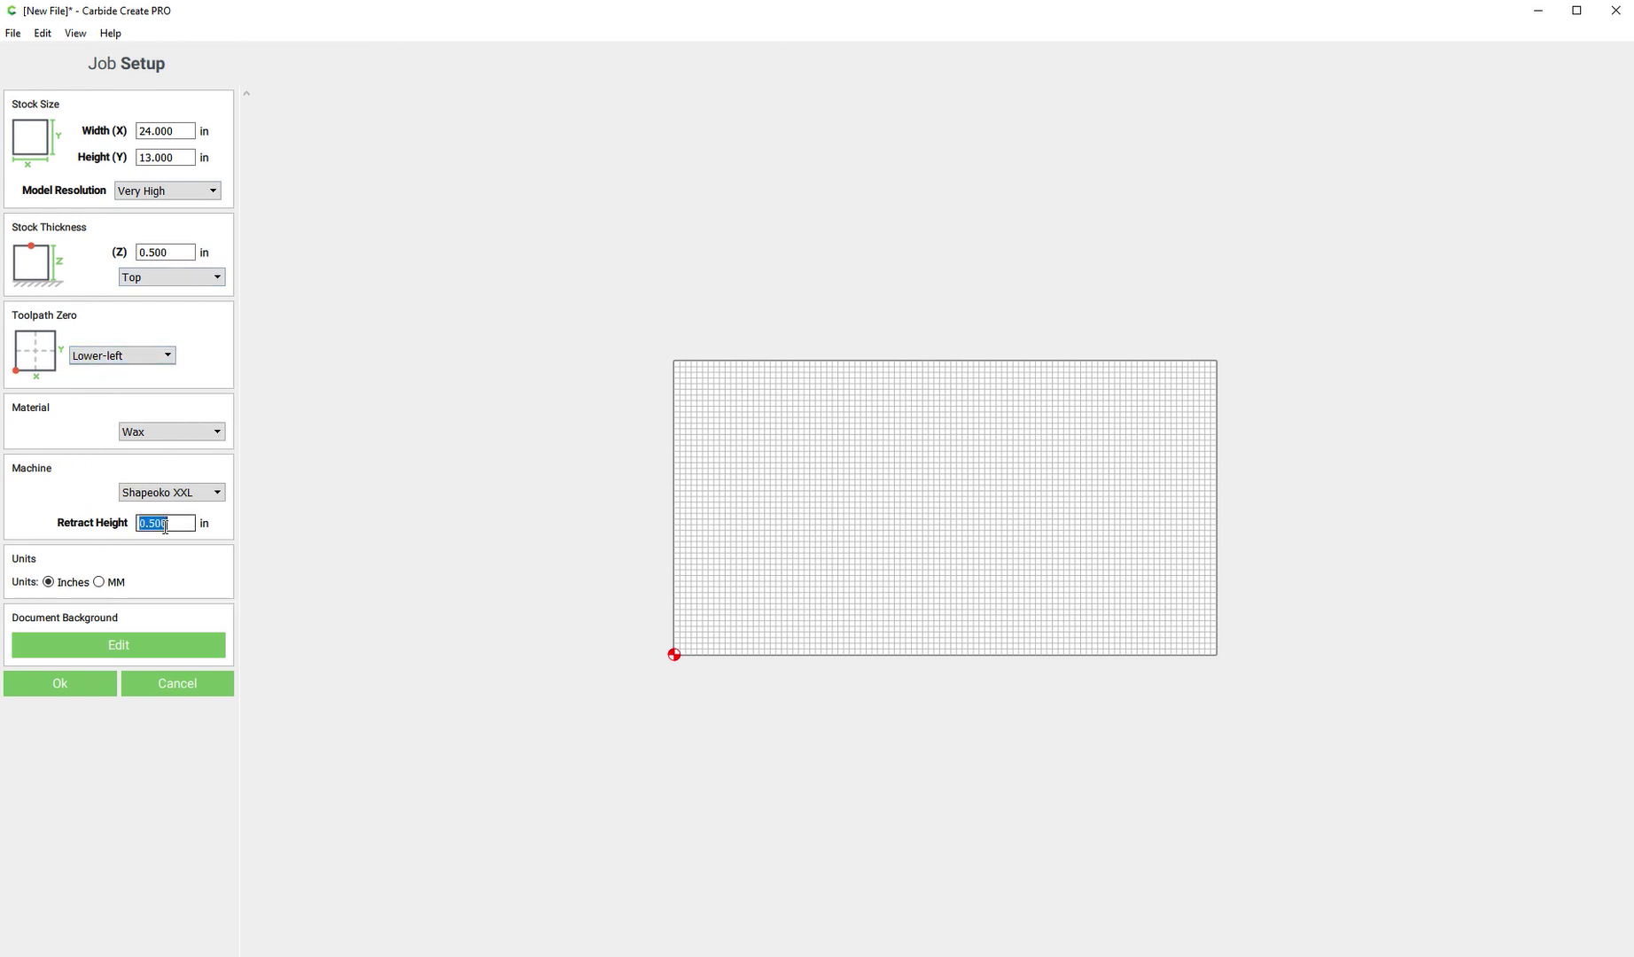
{"action": "left_click", "coordinate": [147, 524]}
{"action": "key", "text": "Delete"}
{"action": "key", "text": "Delete"}
{"action": "key", "text": "BackSpace"}
{"action": "type", "text": "125"}
{"action": "left_click", "coordinate": [57, 684]}
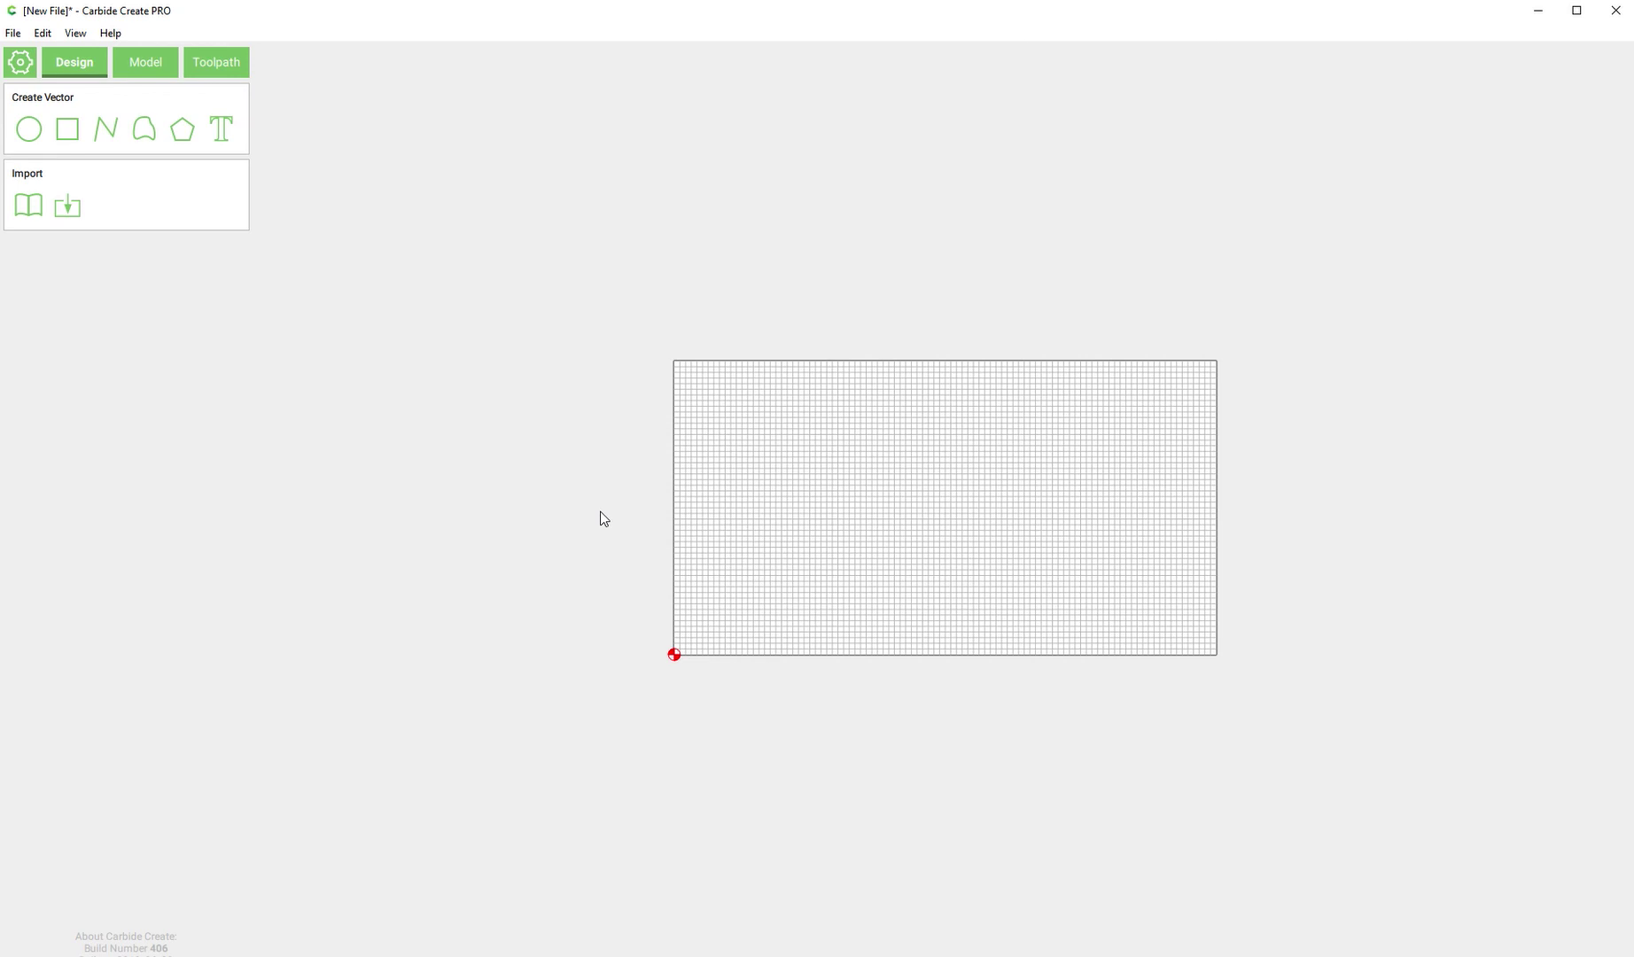
- Draw the irregular four-point polygon outline for the base plate
{"action": "left_click", "coordinate": [68, 128]}
{"action": "scroll", "coordinate": [707, 615], "scroll_direction": "up", "scroll_amount": 3}
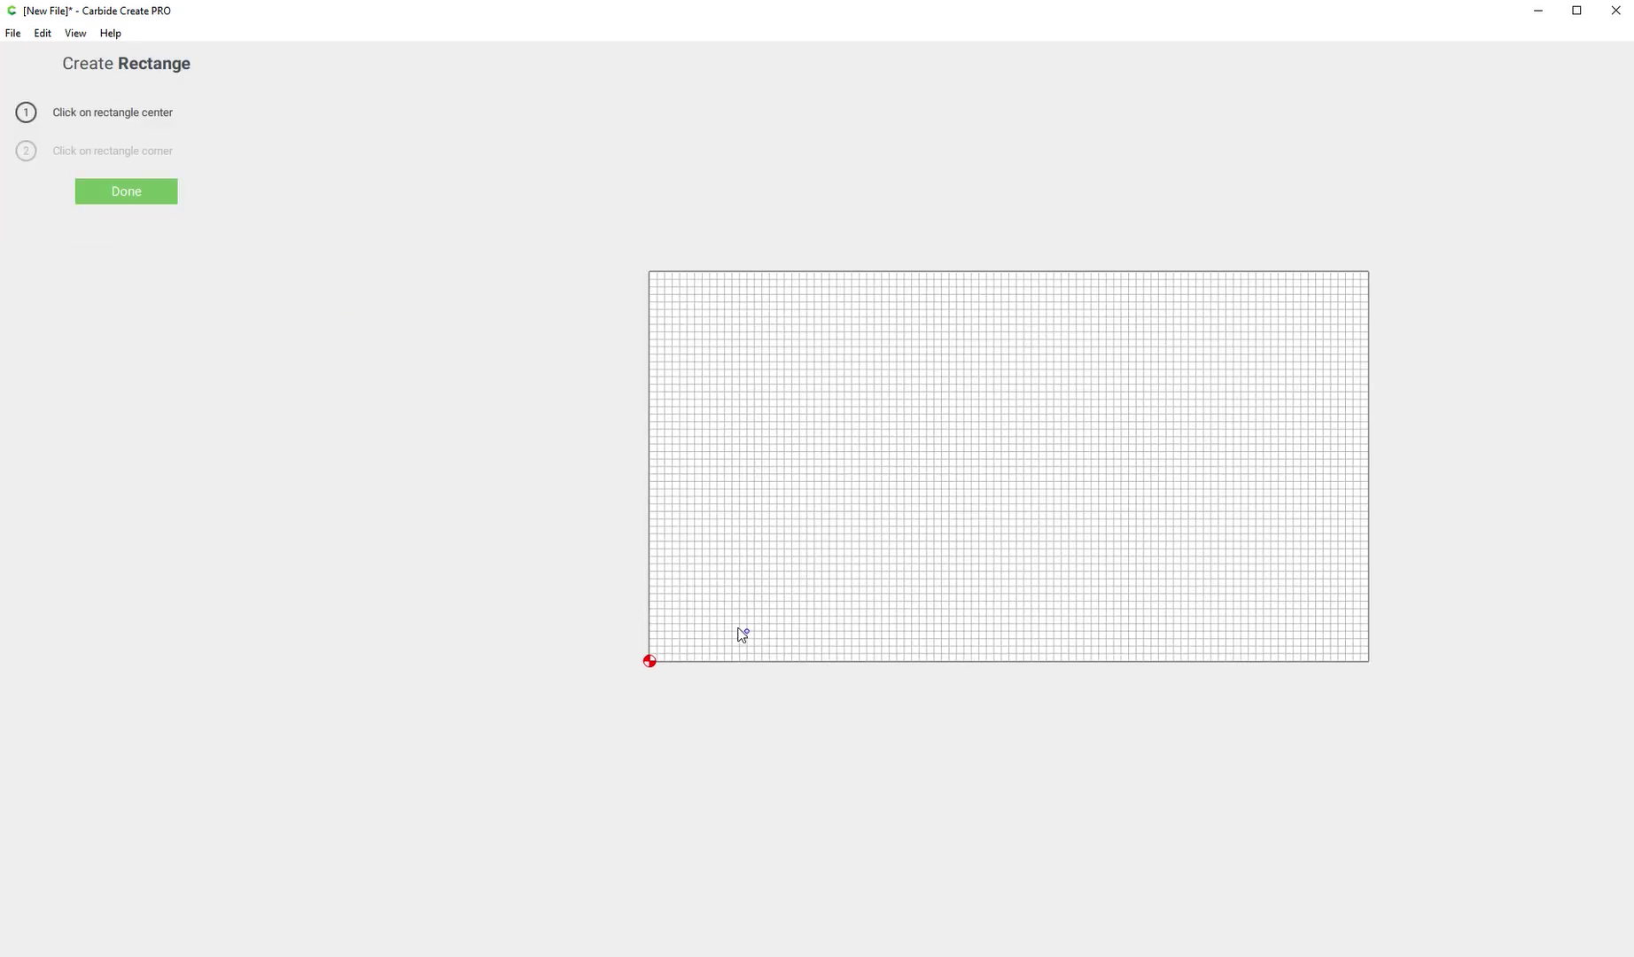
{"action": "left_click", "coordinate": [706, 434]}
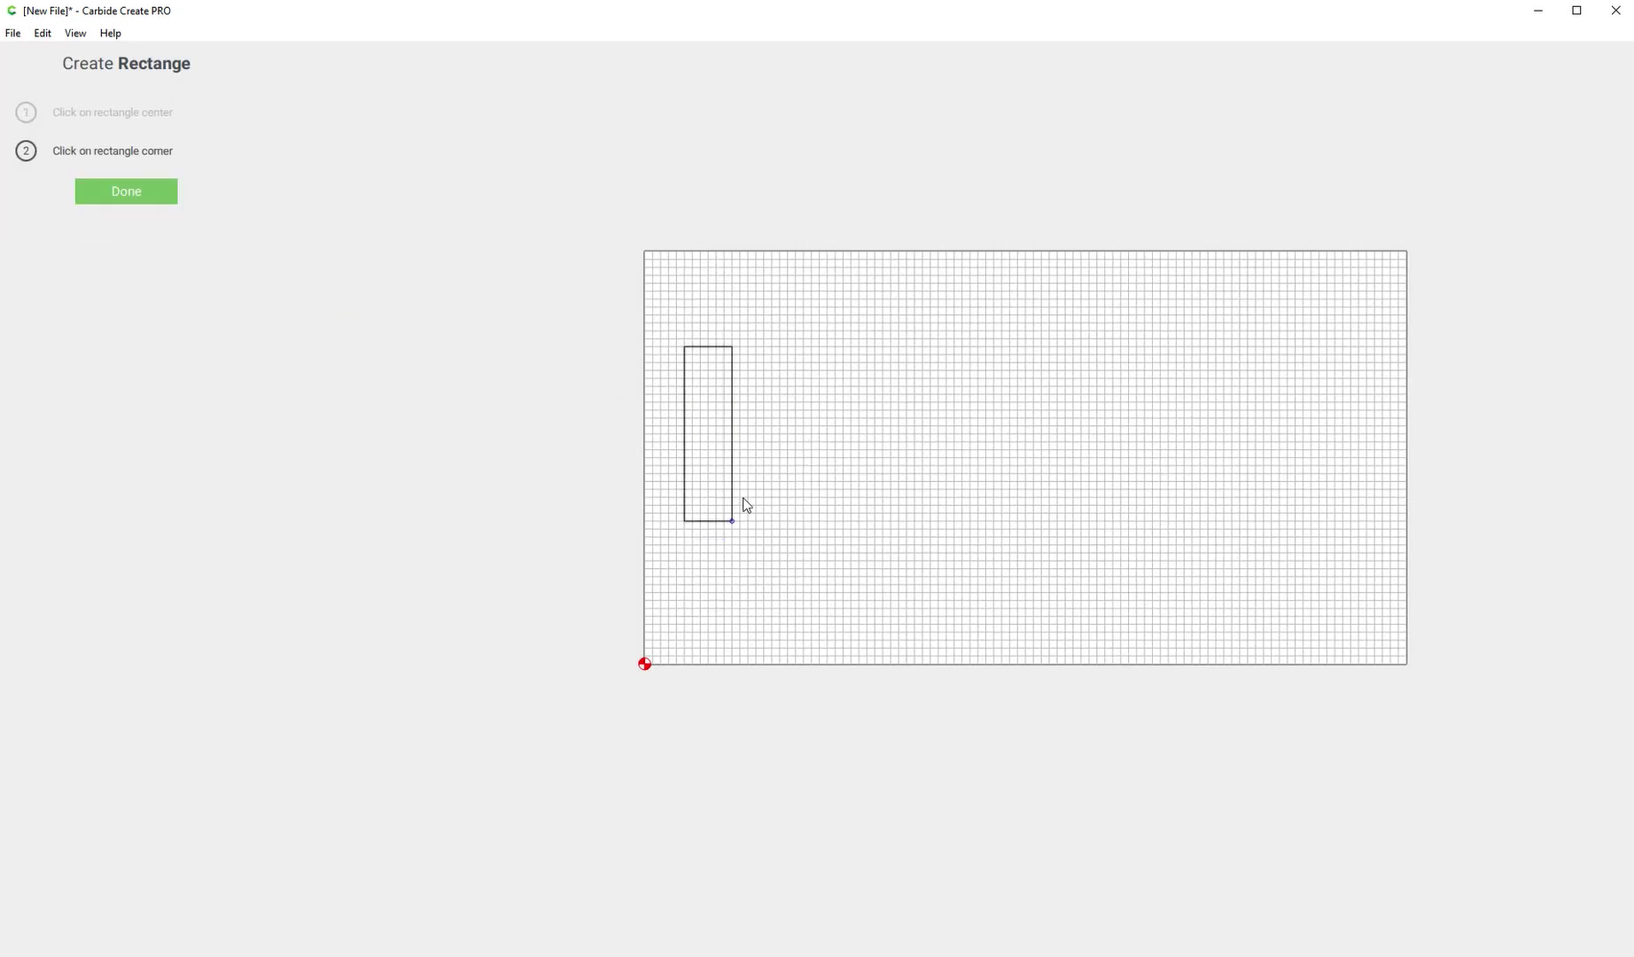
{"action": "key", "text": "Escape"}
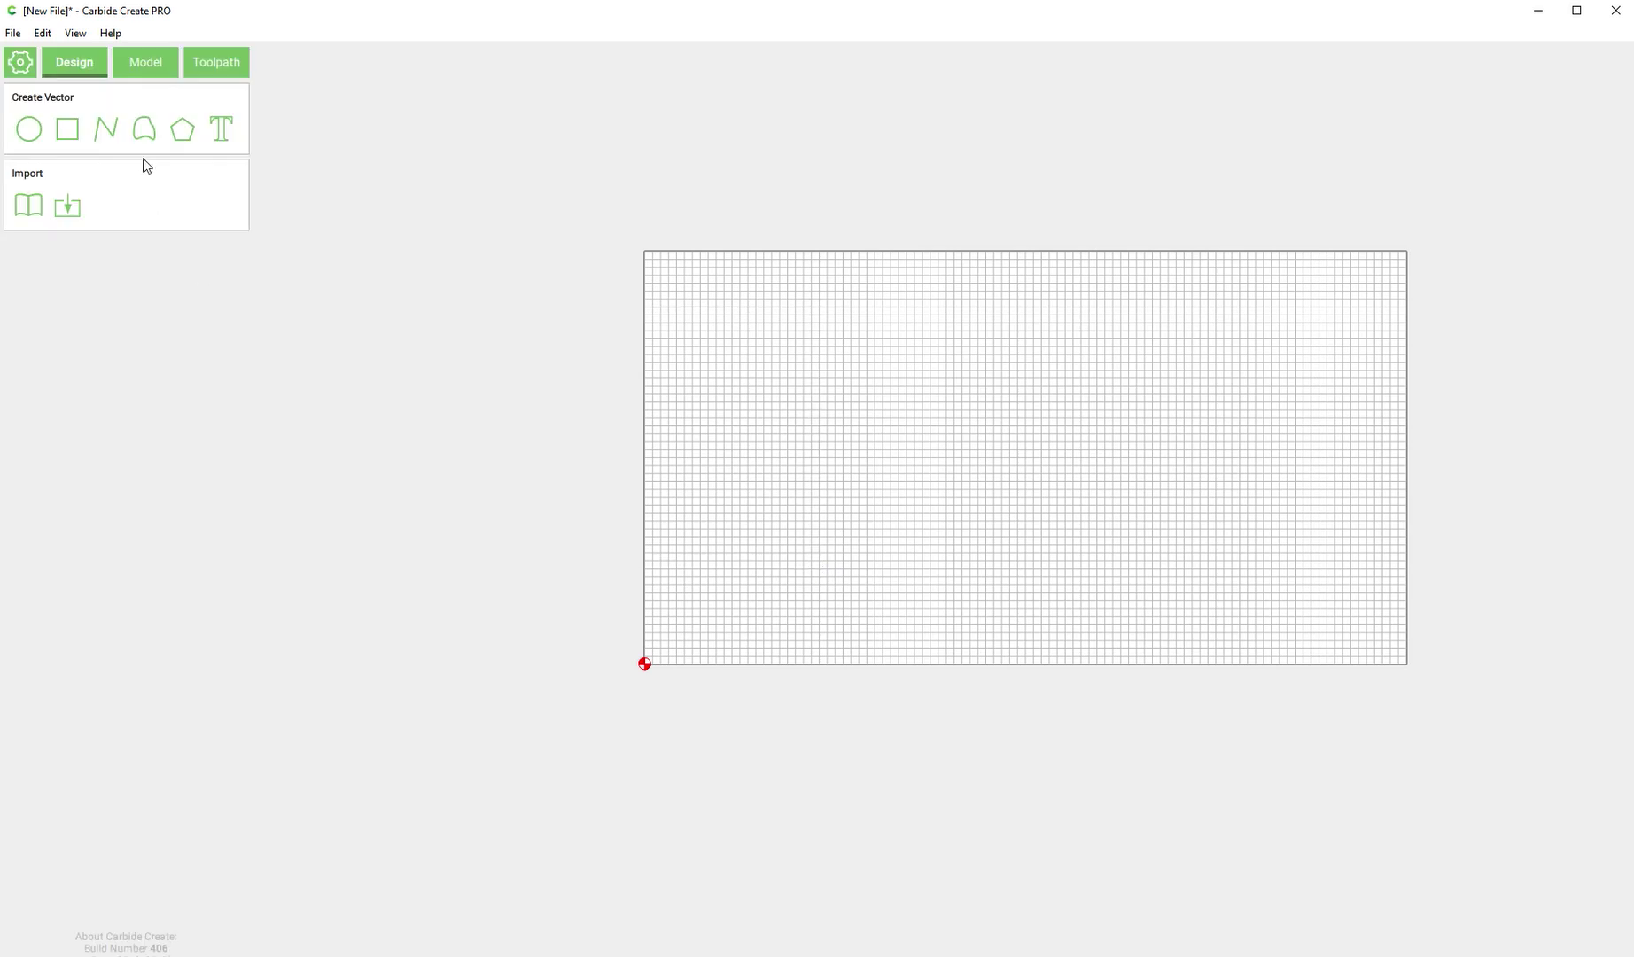
{"action": "left_click", "coordinate": [102, 126]}
{"action": "left_click", "coordinate": [723, 529]}
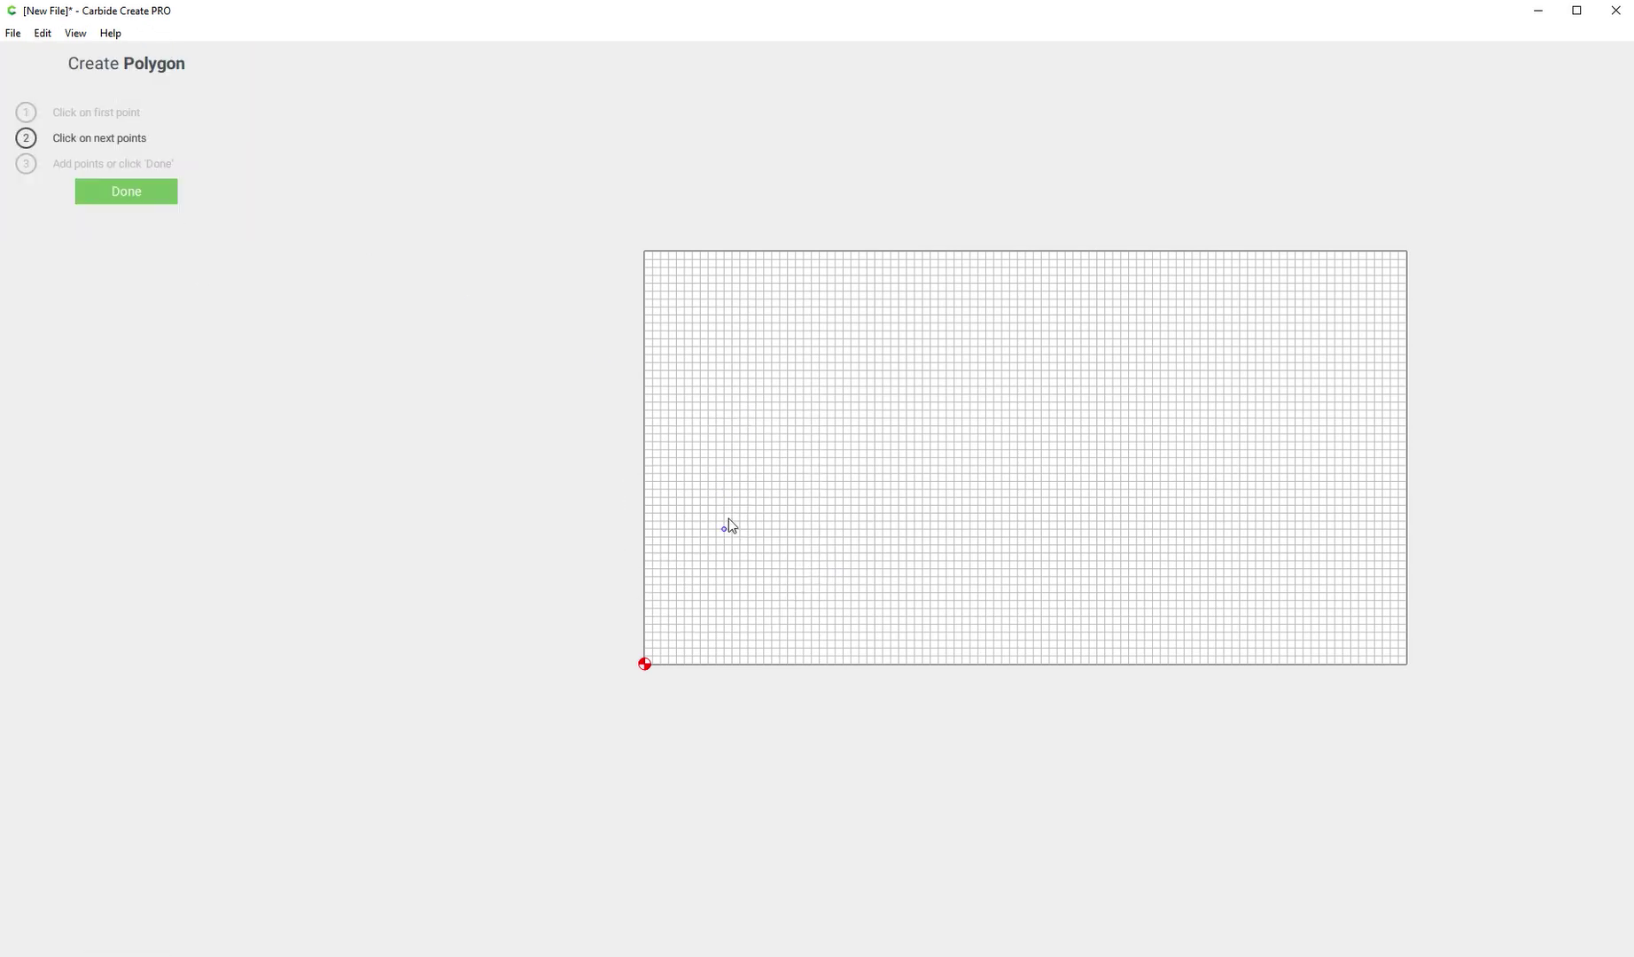
{"action": "left_click", "coordinate": [803, 346]}
{"action": "left_click", "coordinate": [1201, 332]}
{"action": "left_click", "coordinate": [1279, 632]}
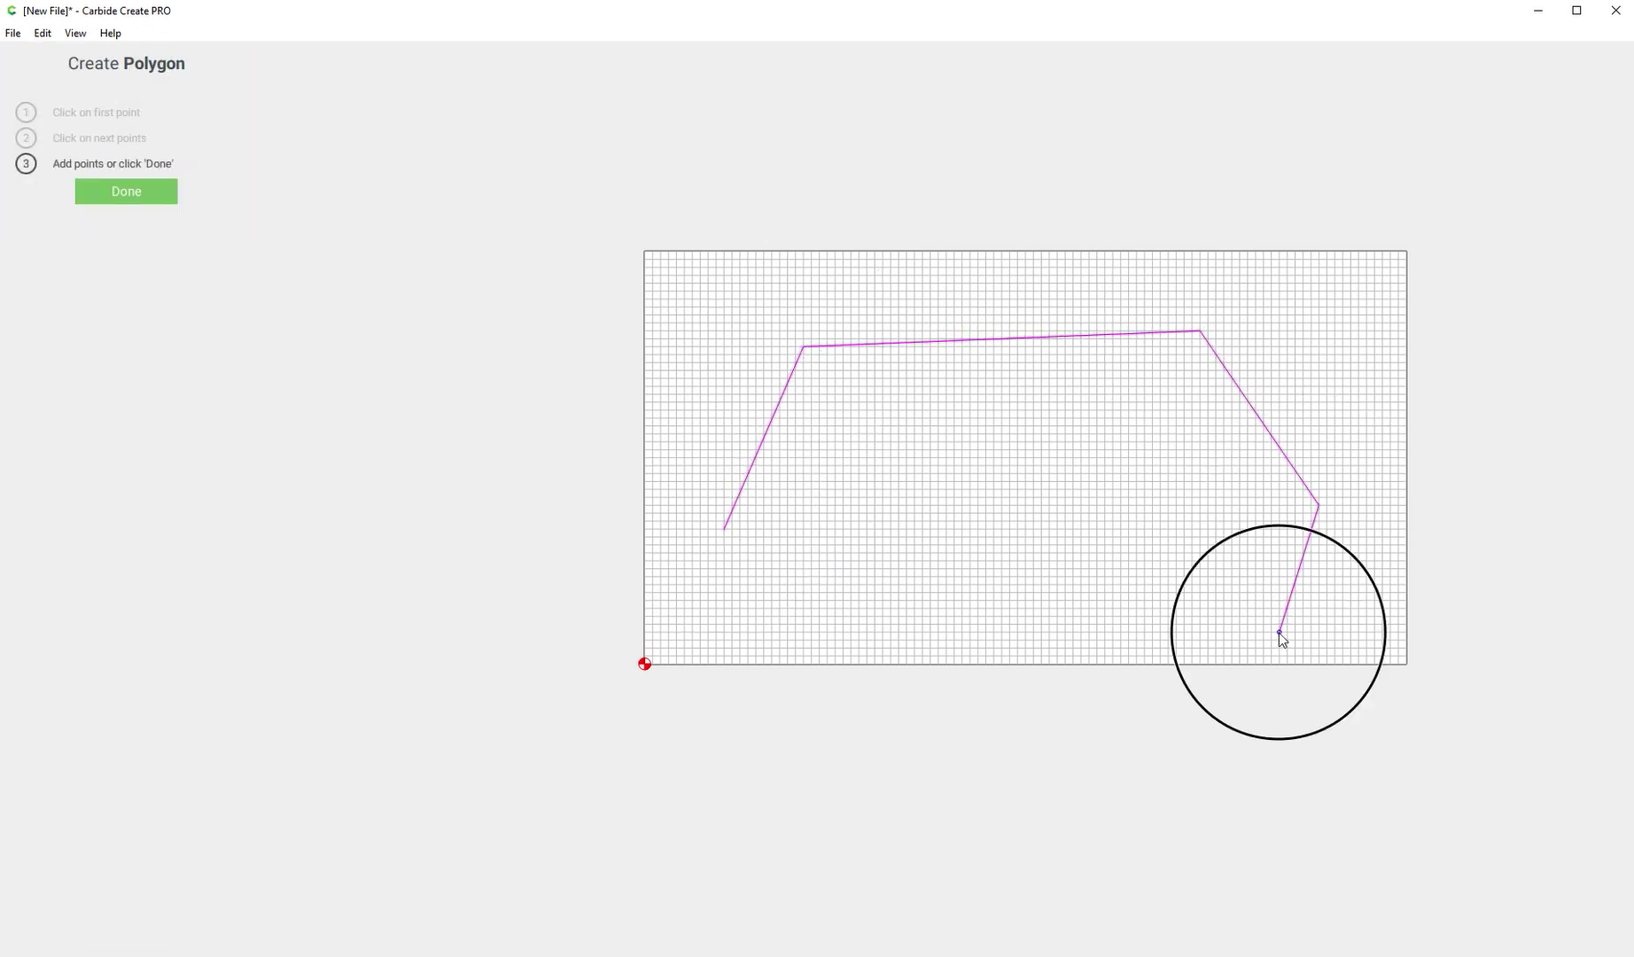
{"action": "left_click", "coordinate": [723, 529]}
{"action": "left_click", "coordinate": [684, 376]}
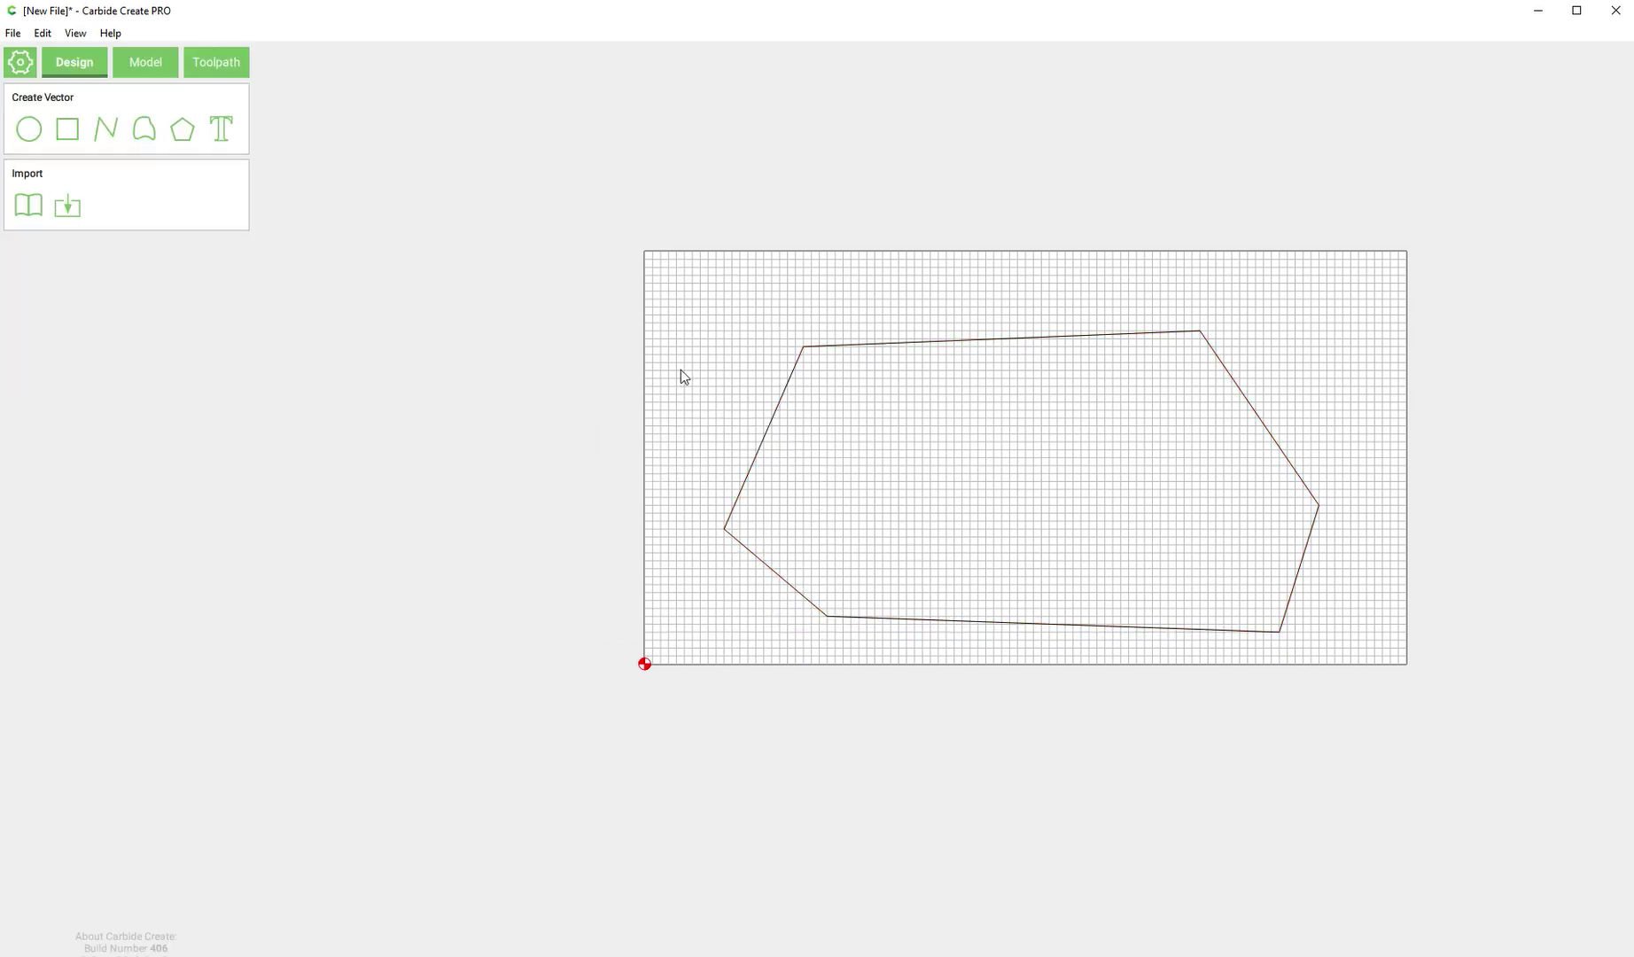
- Draw a 5 in square centred inside the polygon
{"action": "left_click", "coordinate": [62, 134]}
{"action": "left_click", "coordinate": [890, 489]}
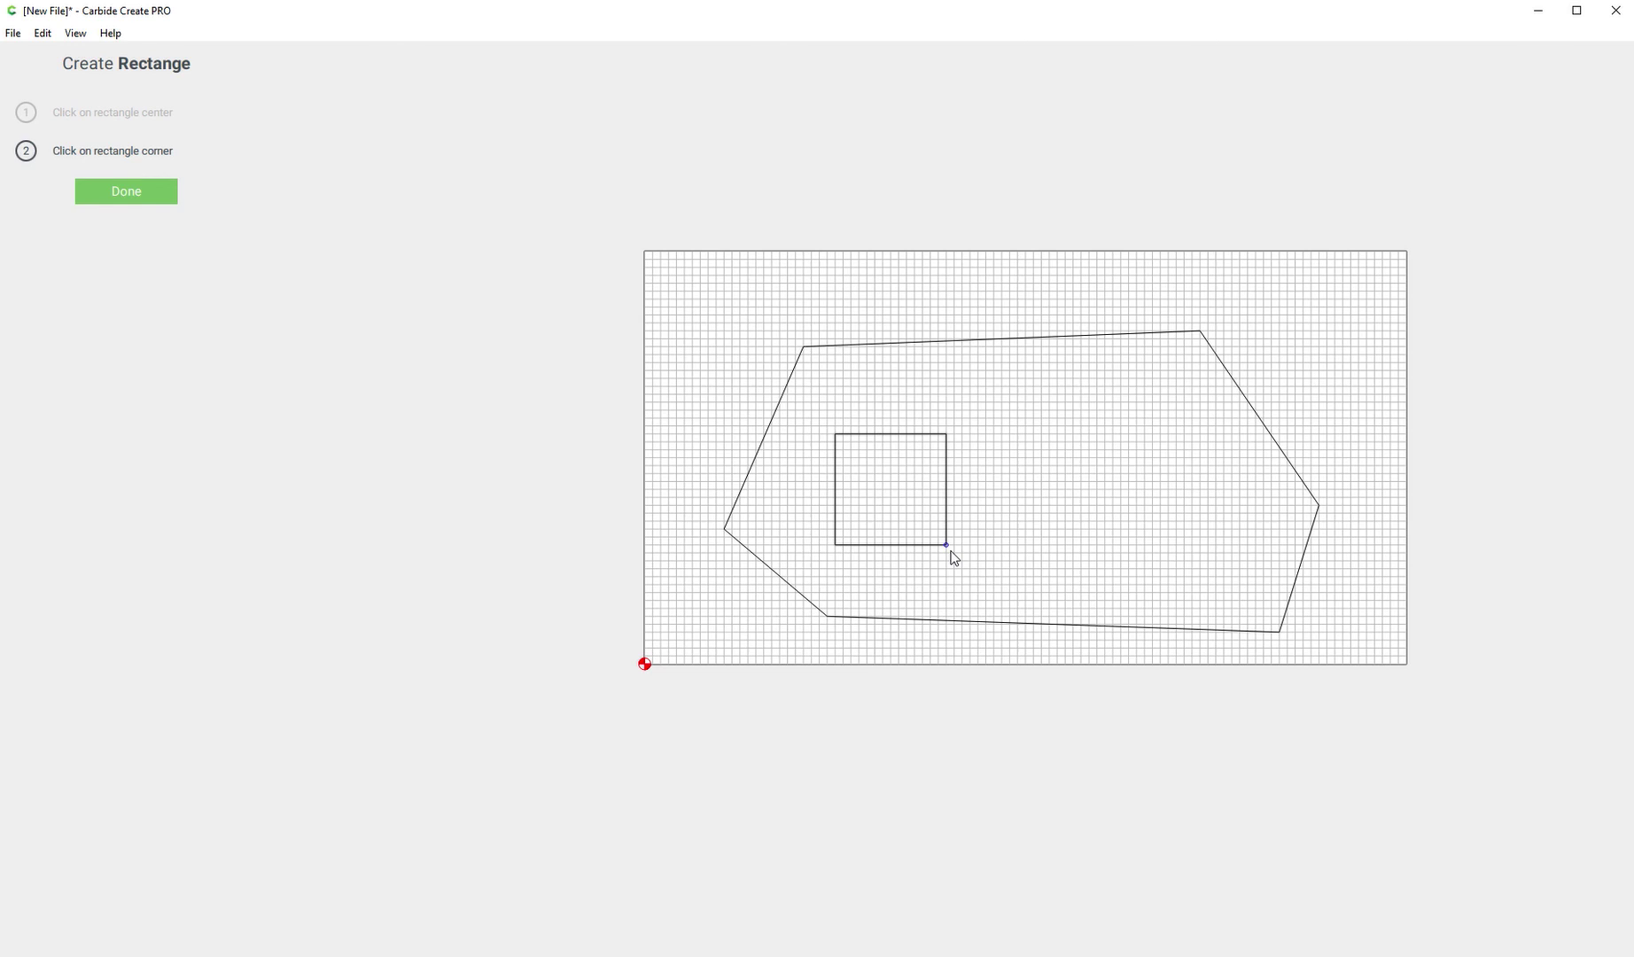
{"action": "left_click", "coordinate": [968, 572]}
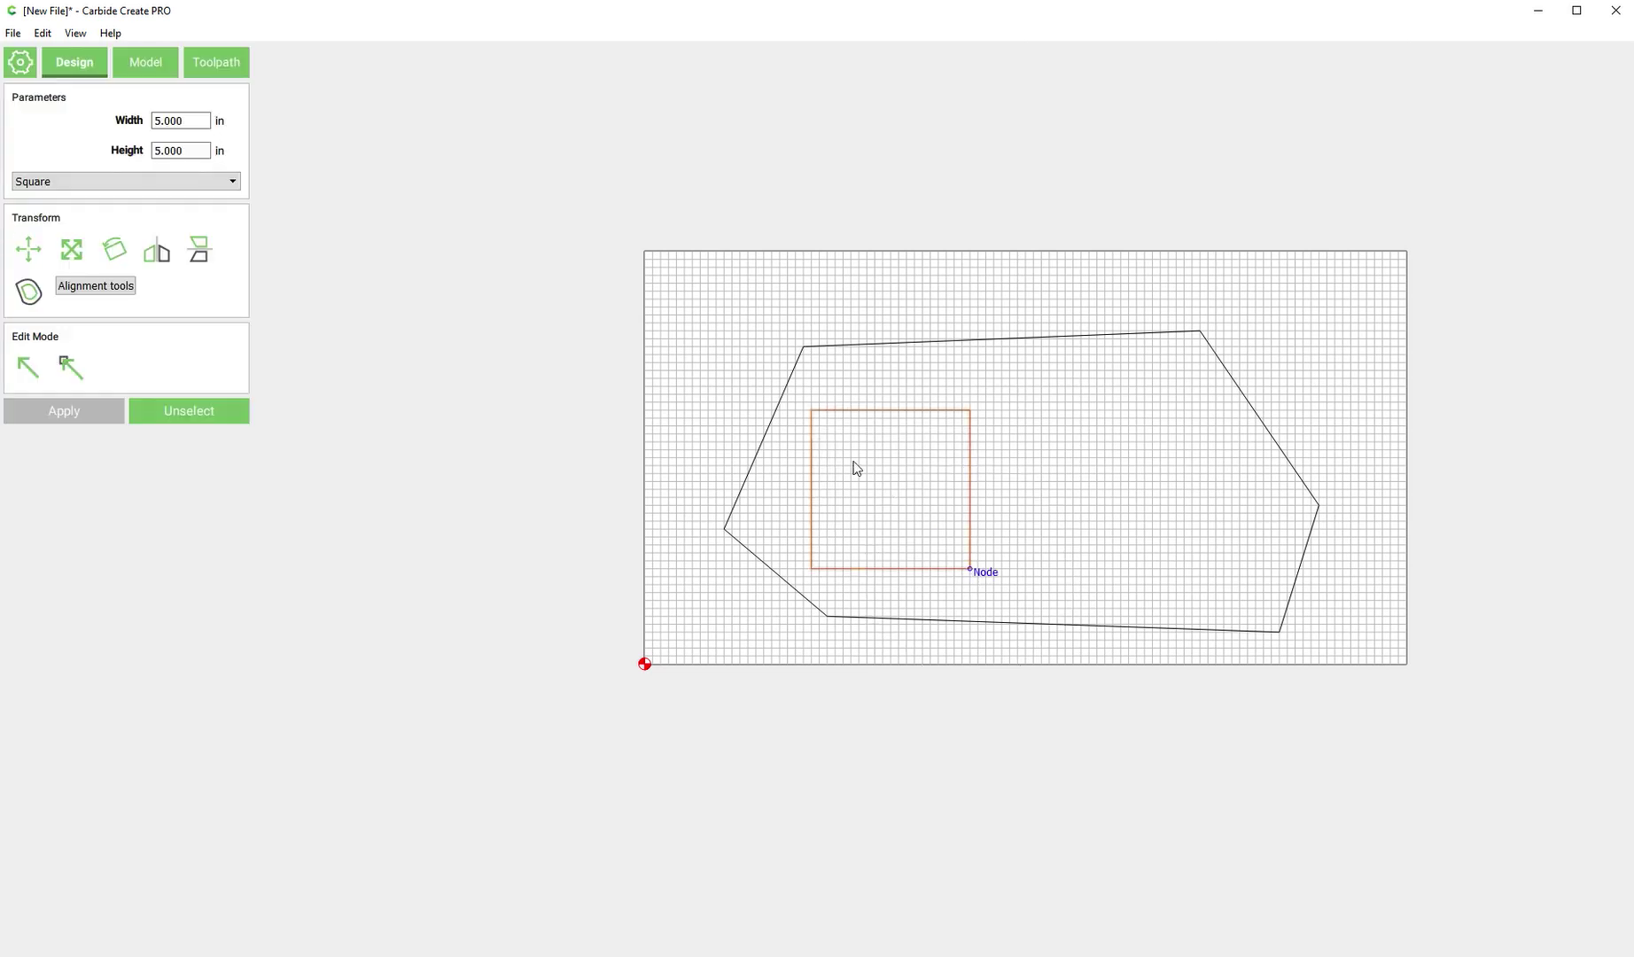
{"action": "left_click", "coordinate": [460, 270]}
- Draw a circle on the right and move it up and left within the polygon
{"action": "left_click", "coordinate": [28, 130]}
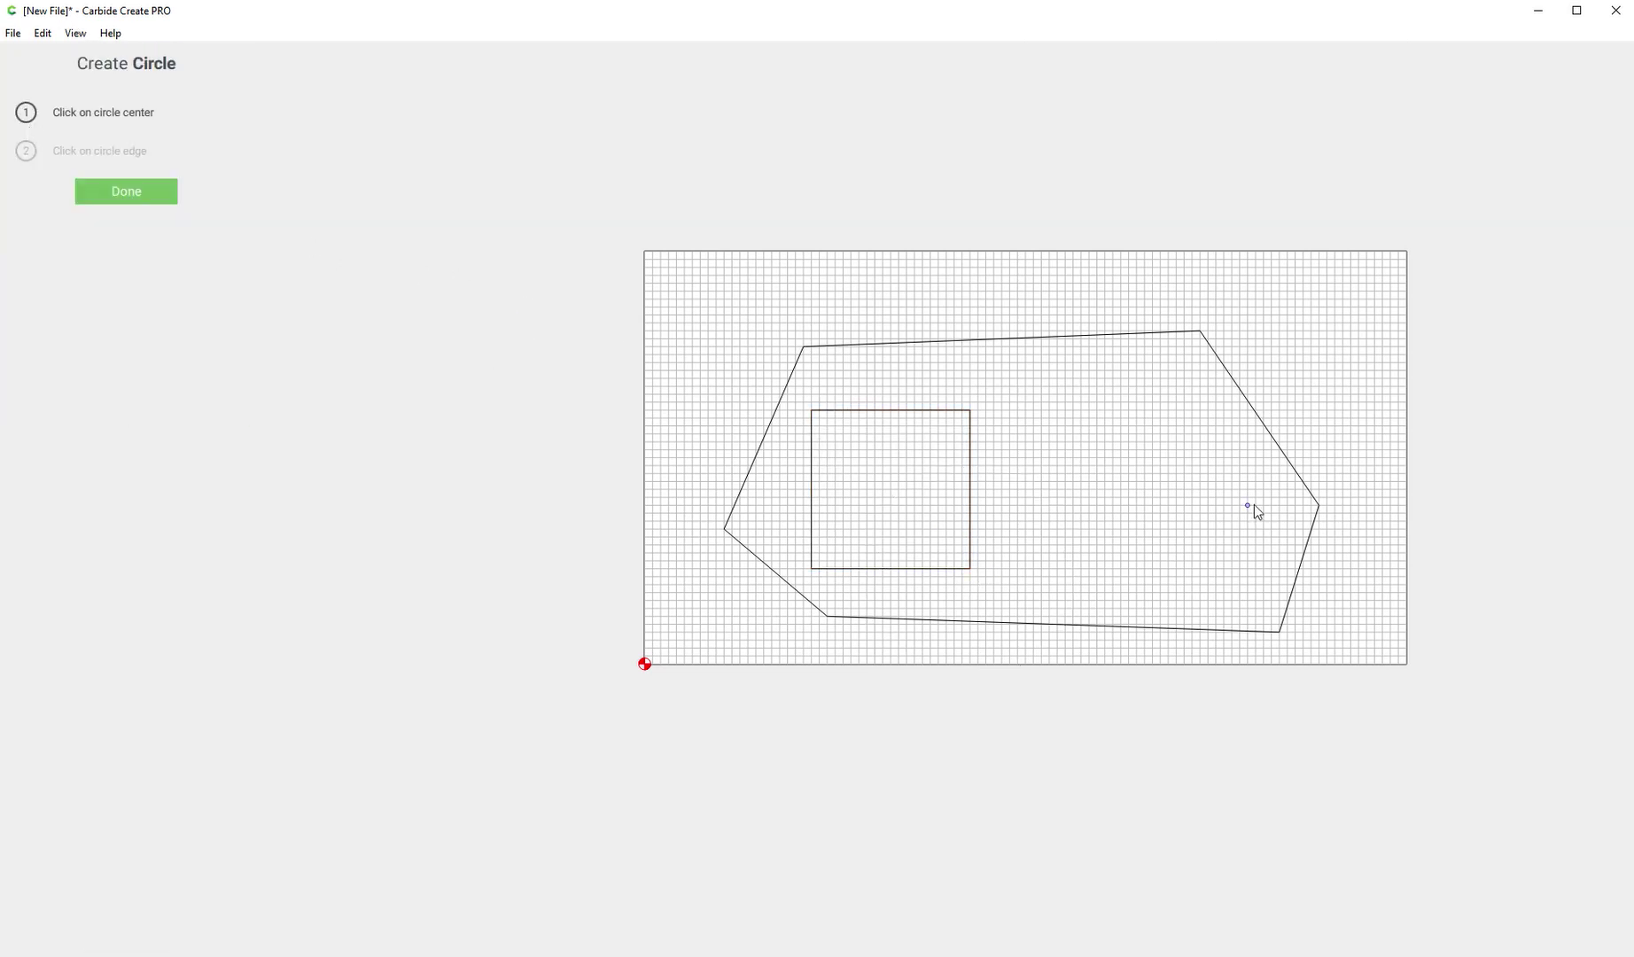
{"action": "left_click", "coordinate": [1128, 500]}
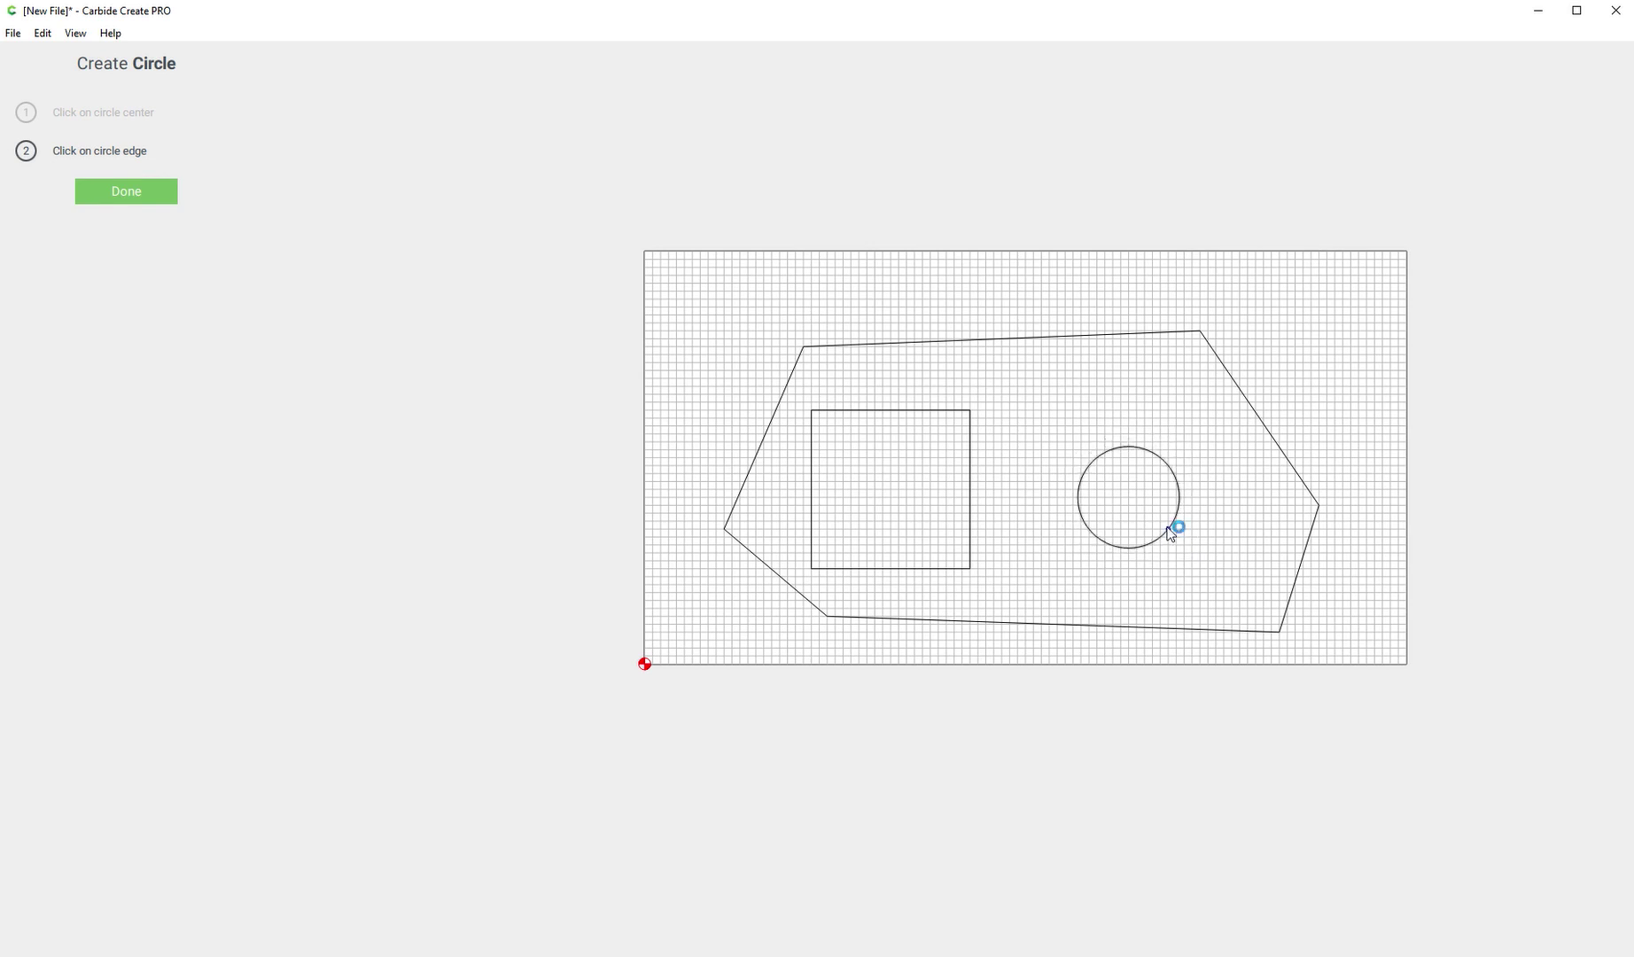
{"action": "left_click", "coordinate": [1170, 526]}
{"action": "left_click_drag", "start_coordinate": [1135, 502], "coordinate": [1108, 425]}
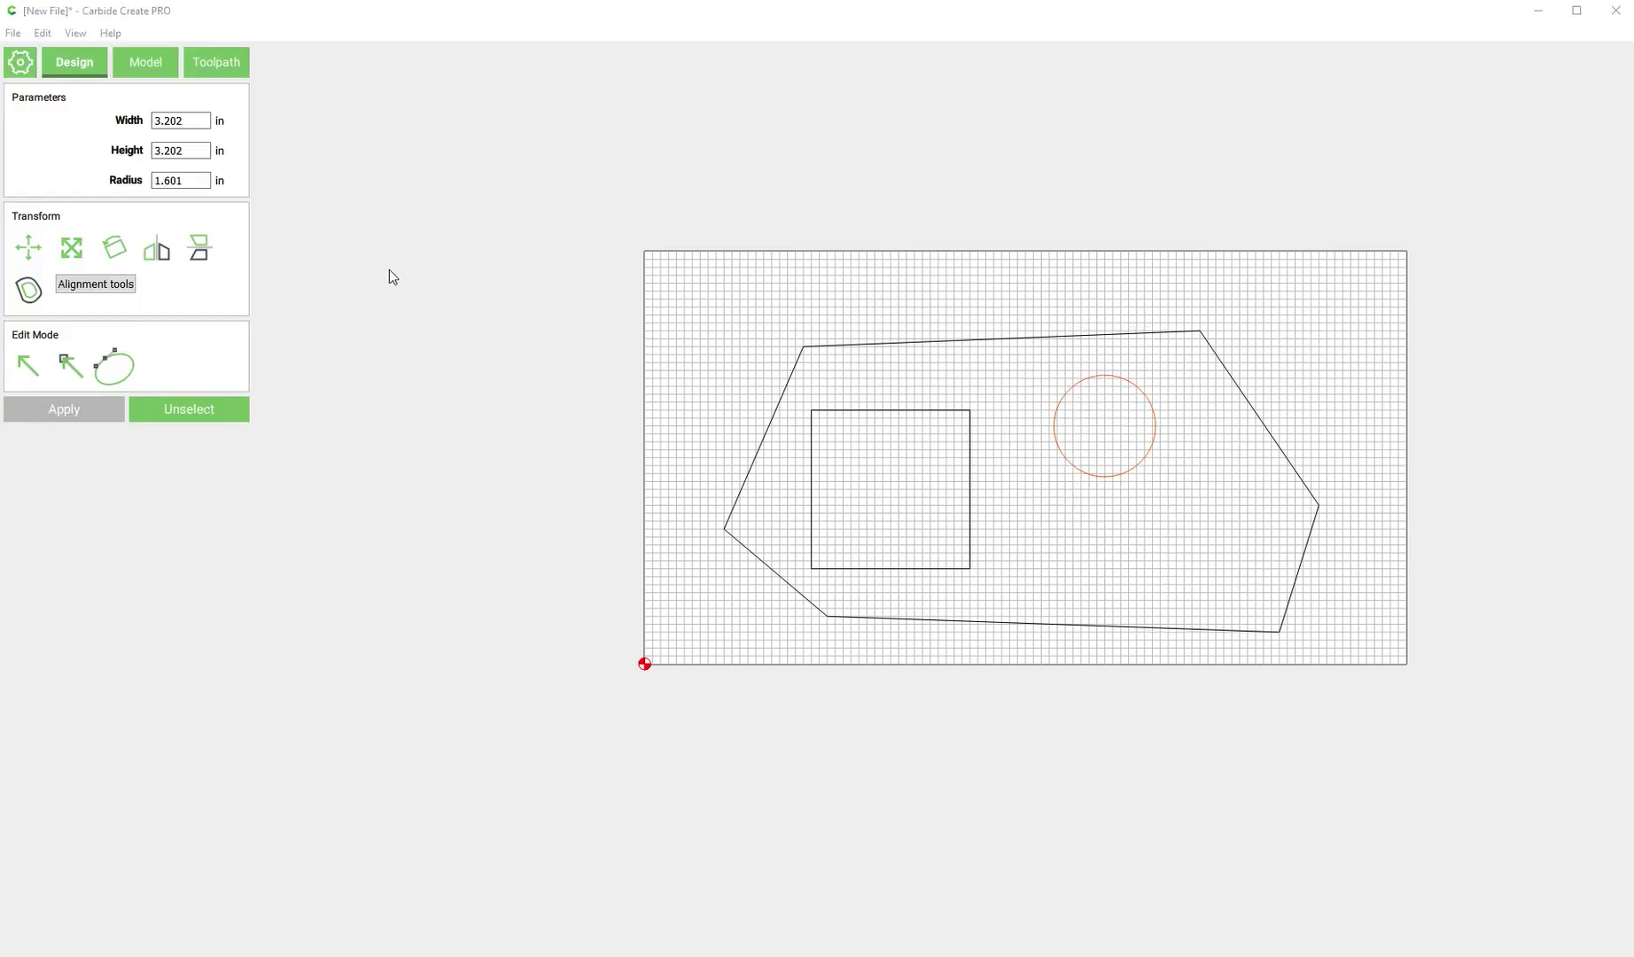
{"action": "left_click", "coordinate": [404, 228]}
- Draw a 2.5 in hexagon and move it into place under the circle
{"action": "left_click", "coordinate": [182, 129]}
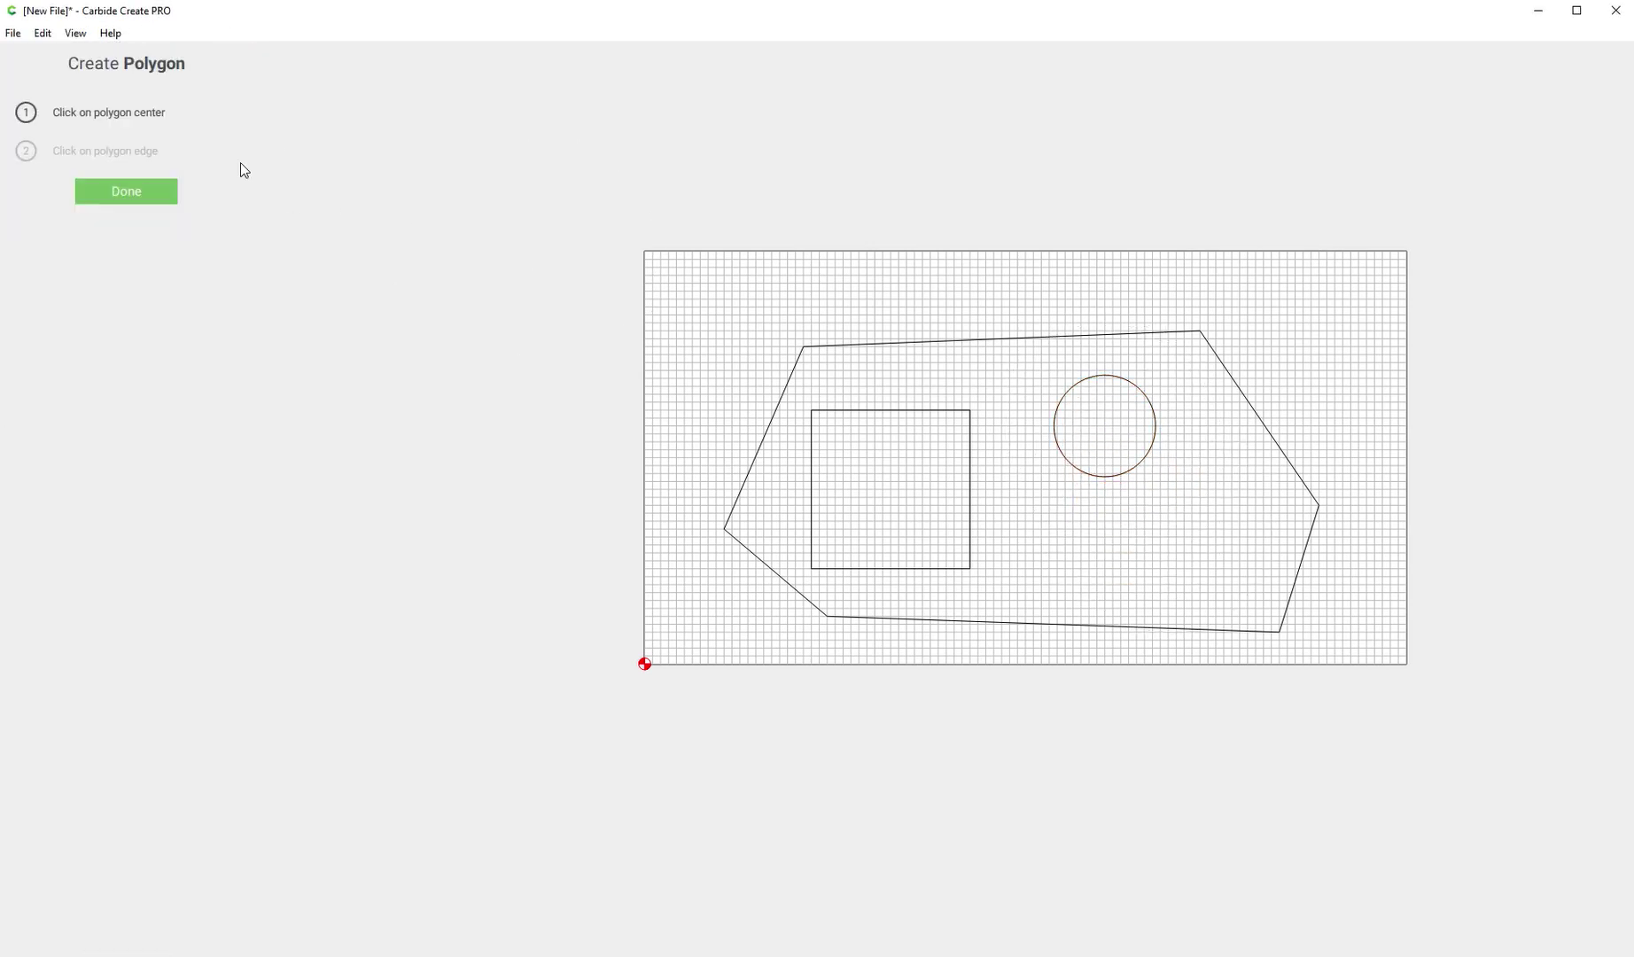
{"action": "left_click", "coordinate": [1151, 569]}
{"action": "left_click", "coordinate": [1185, 590]}
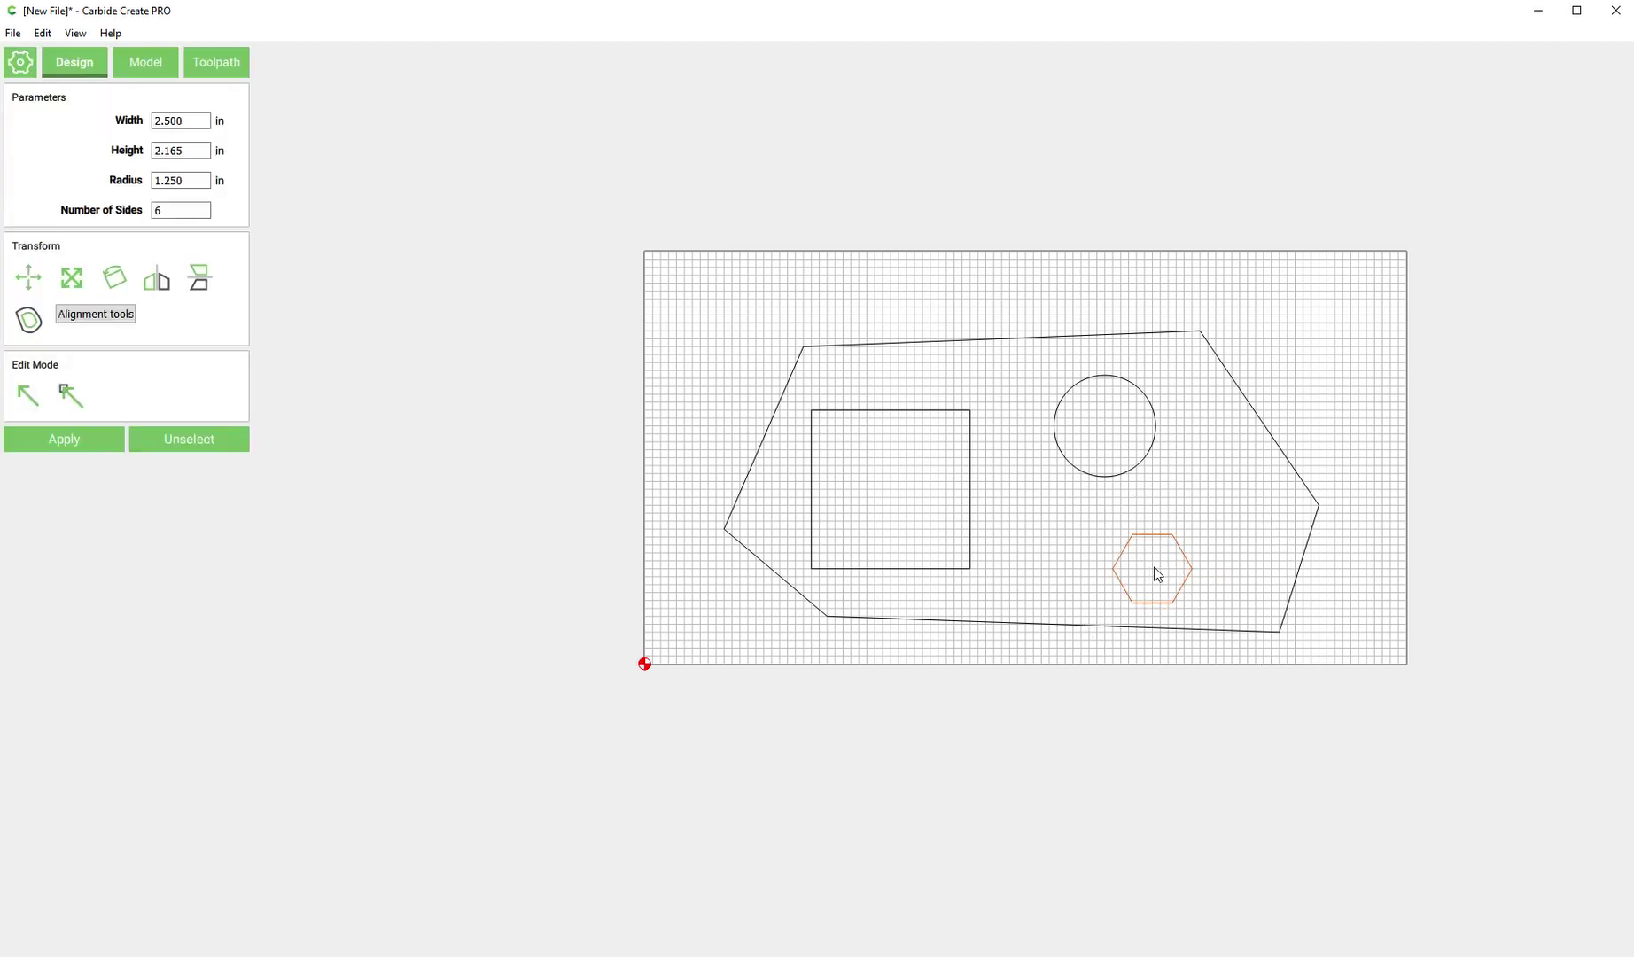
{"action": "left_click", "coordinate": [1174, 595]}
{"action": "left_click", "coordinate": [1161, 573]}
{"action": "left_click_drag", "start_coordinate": [1153, 571], "coordinate": [1078, 527]}
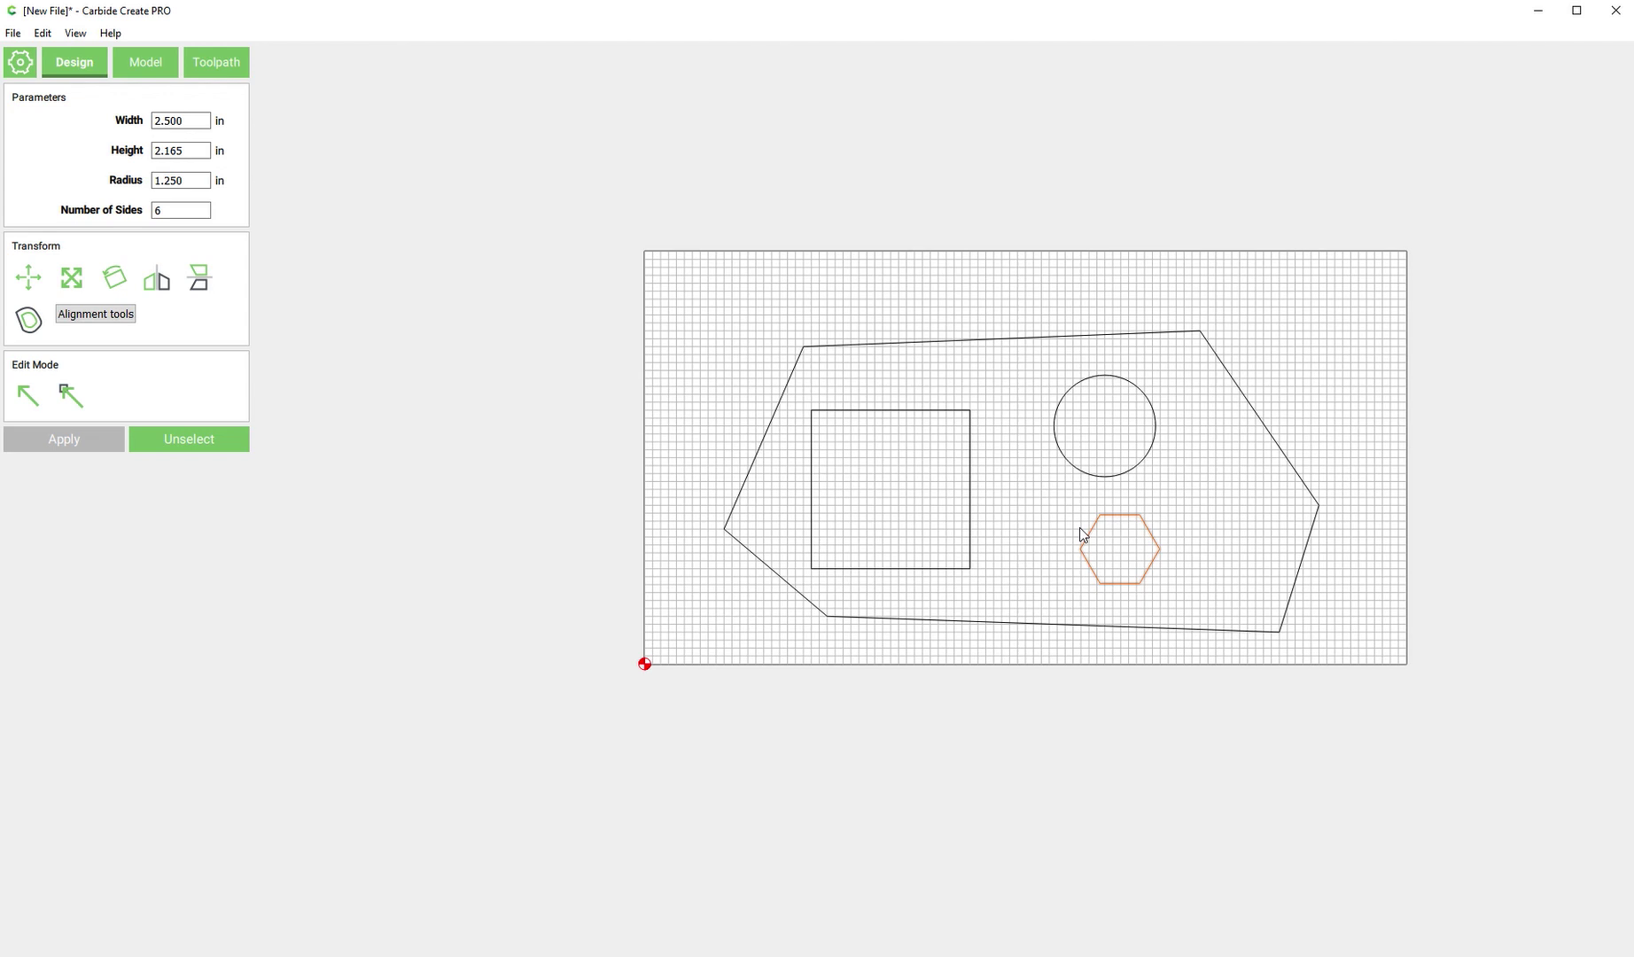
{"action": "left_click", "coordinate": [749, 197]}
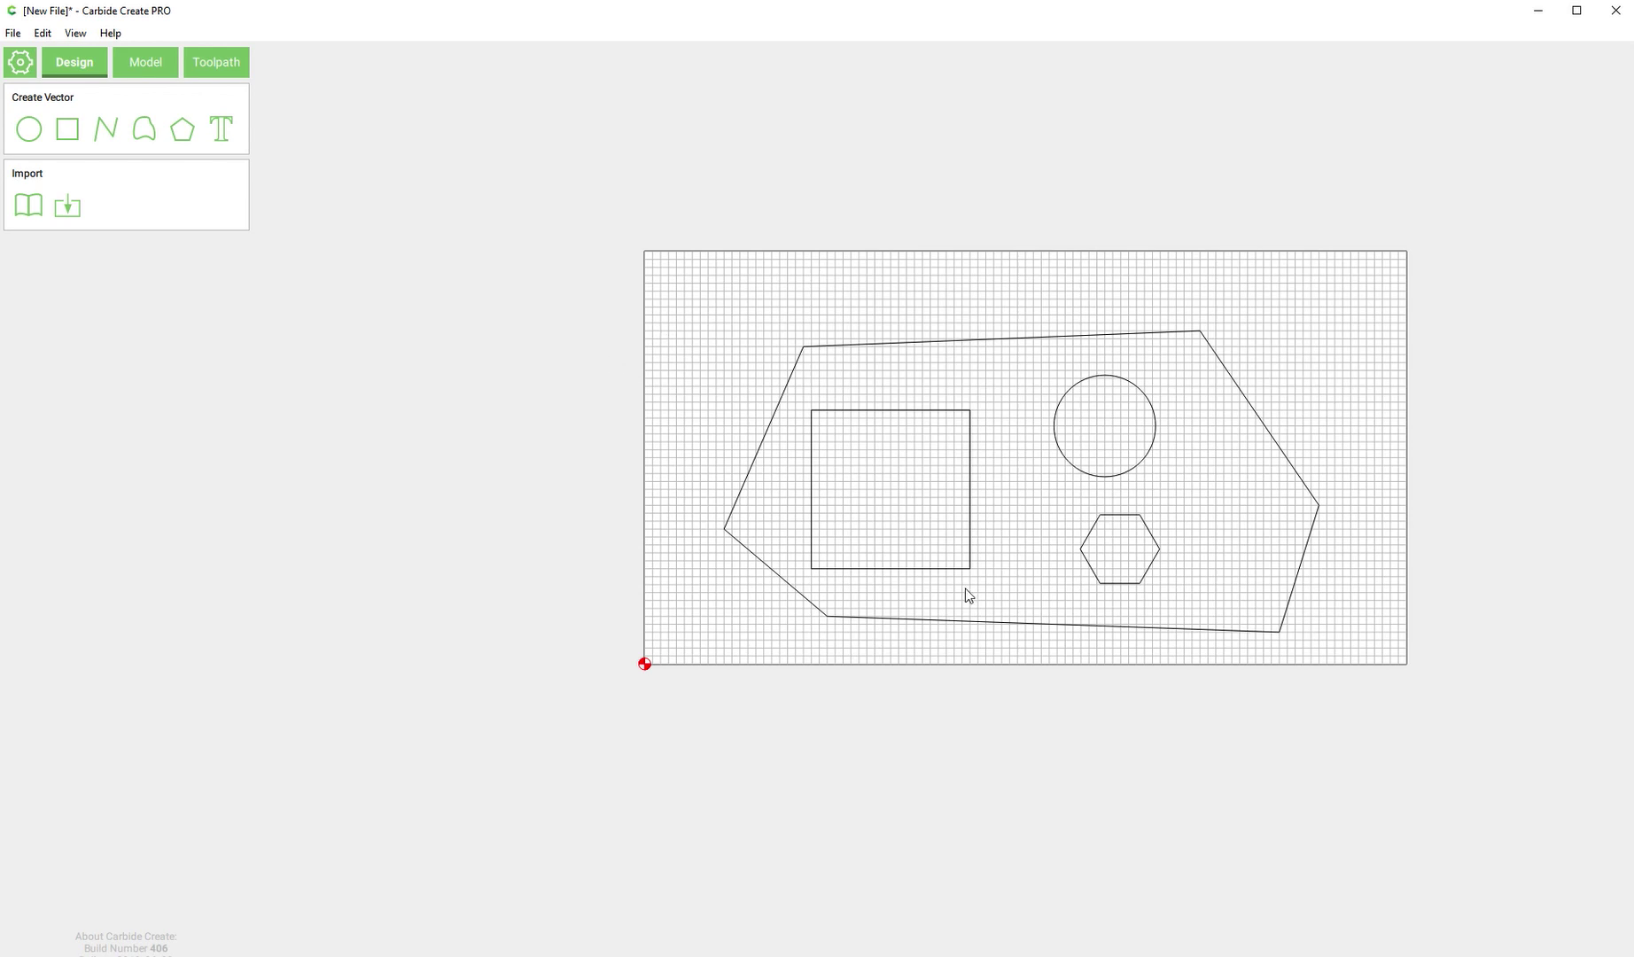
- In the Model tab, start Model Shape on the outer polygon with Flat, 1.000 in, Add defaults
{"action": "scroll", "coordinate": [973, 585], "scroll_direction": "down", "scroll_amount": 1}
{"action": "scroll", "coordinate": [1166, 540], "scroll_direction": "up", "scroll_amount": 3}
{"action": "scroll", "coordinate": [1241, 551], "scroll_direction": "down", "scroll_amount": 2}
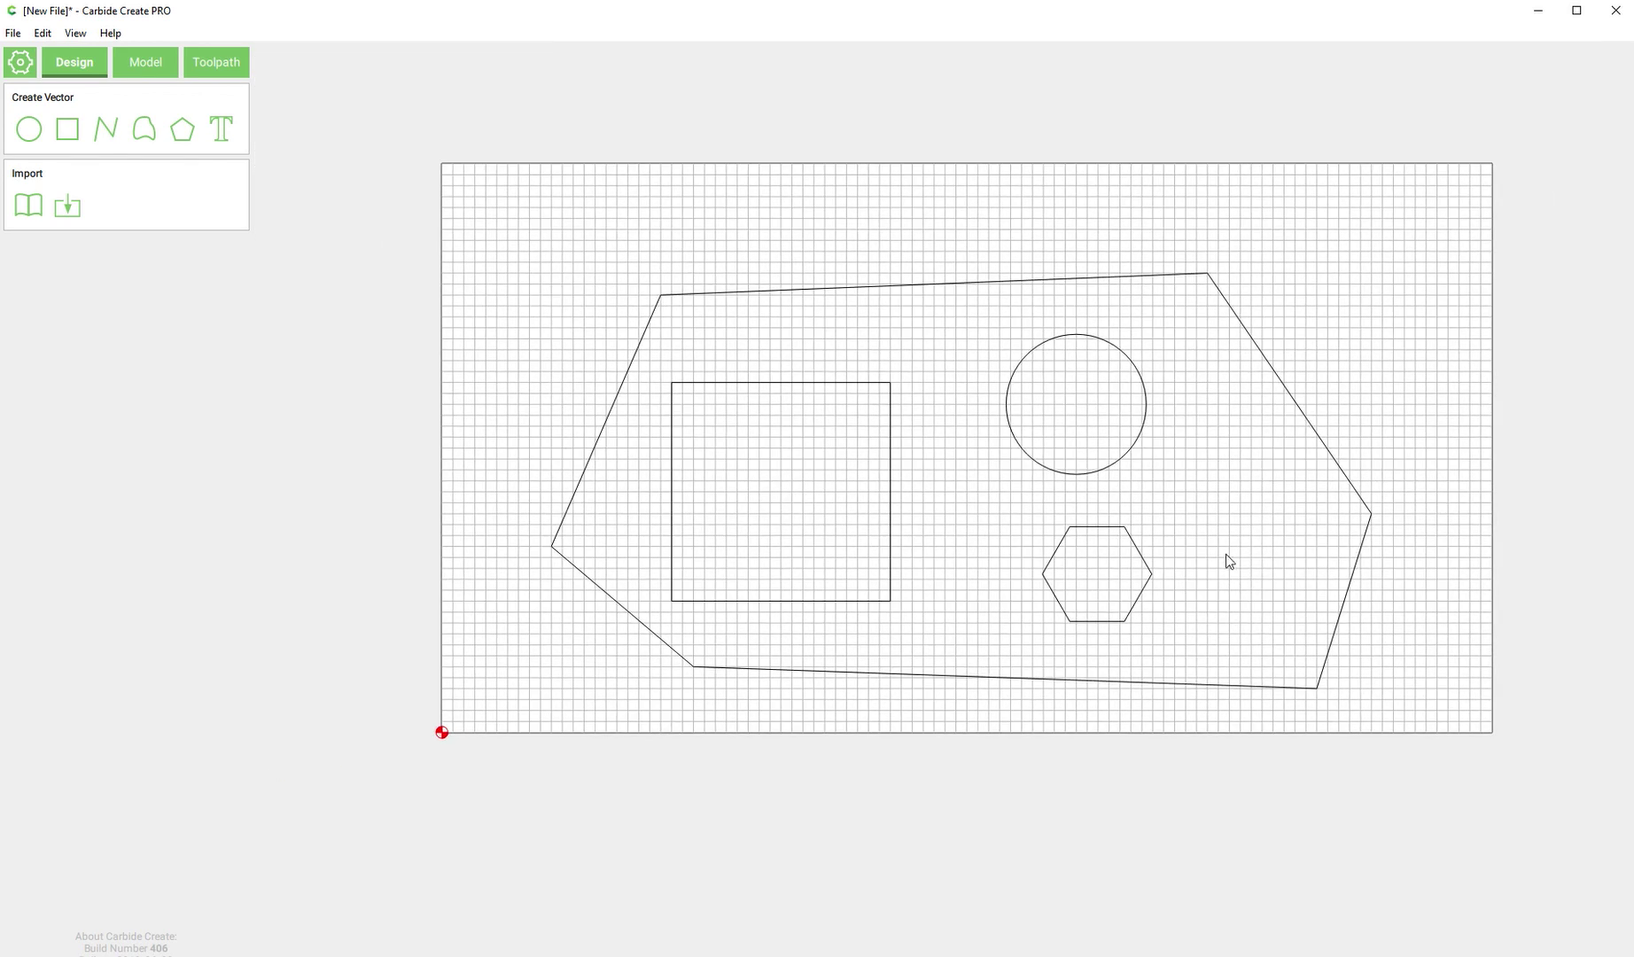
{"action": "left_click", "coordinate": [141, 63]}
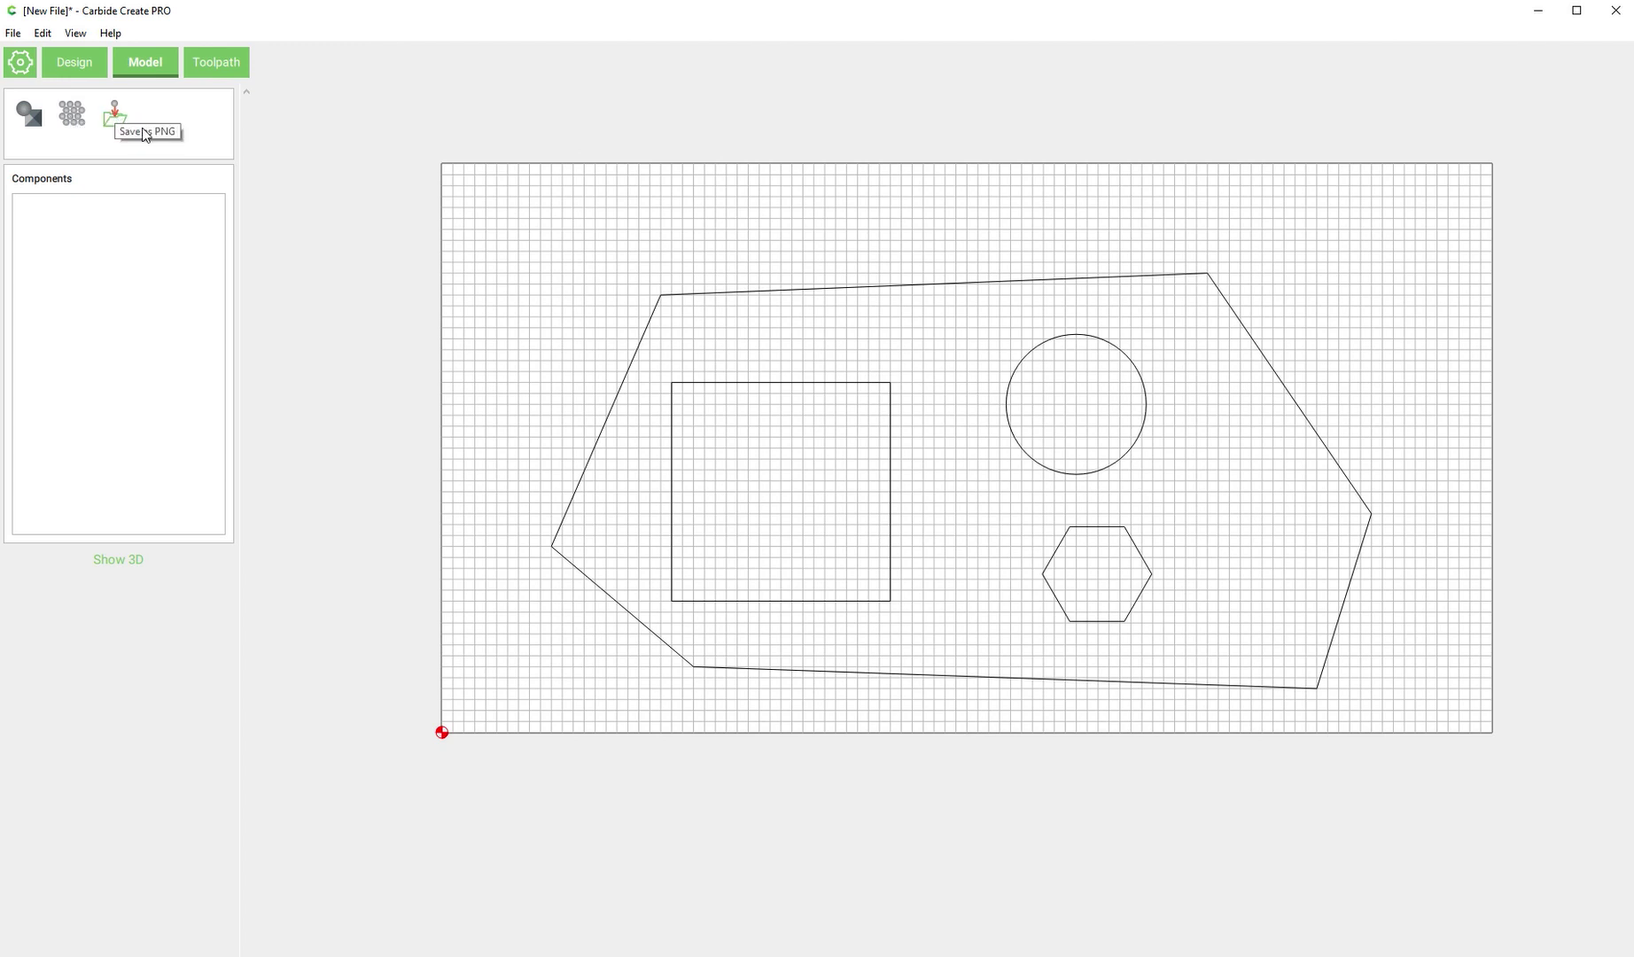
{"action": "left_click", "coordinate": [809, 288]}
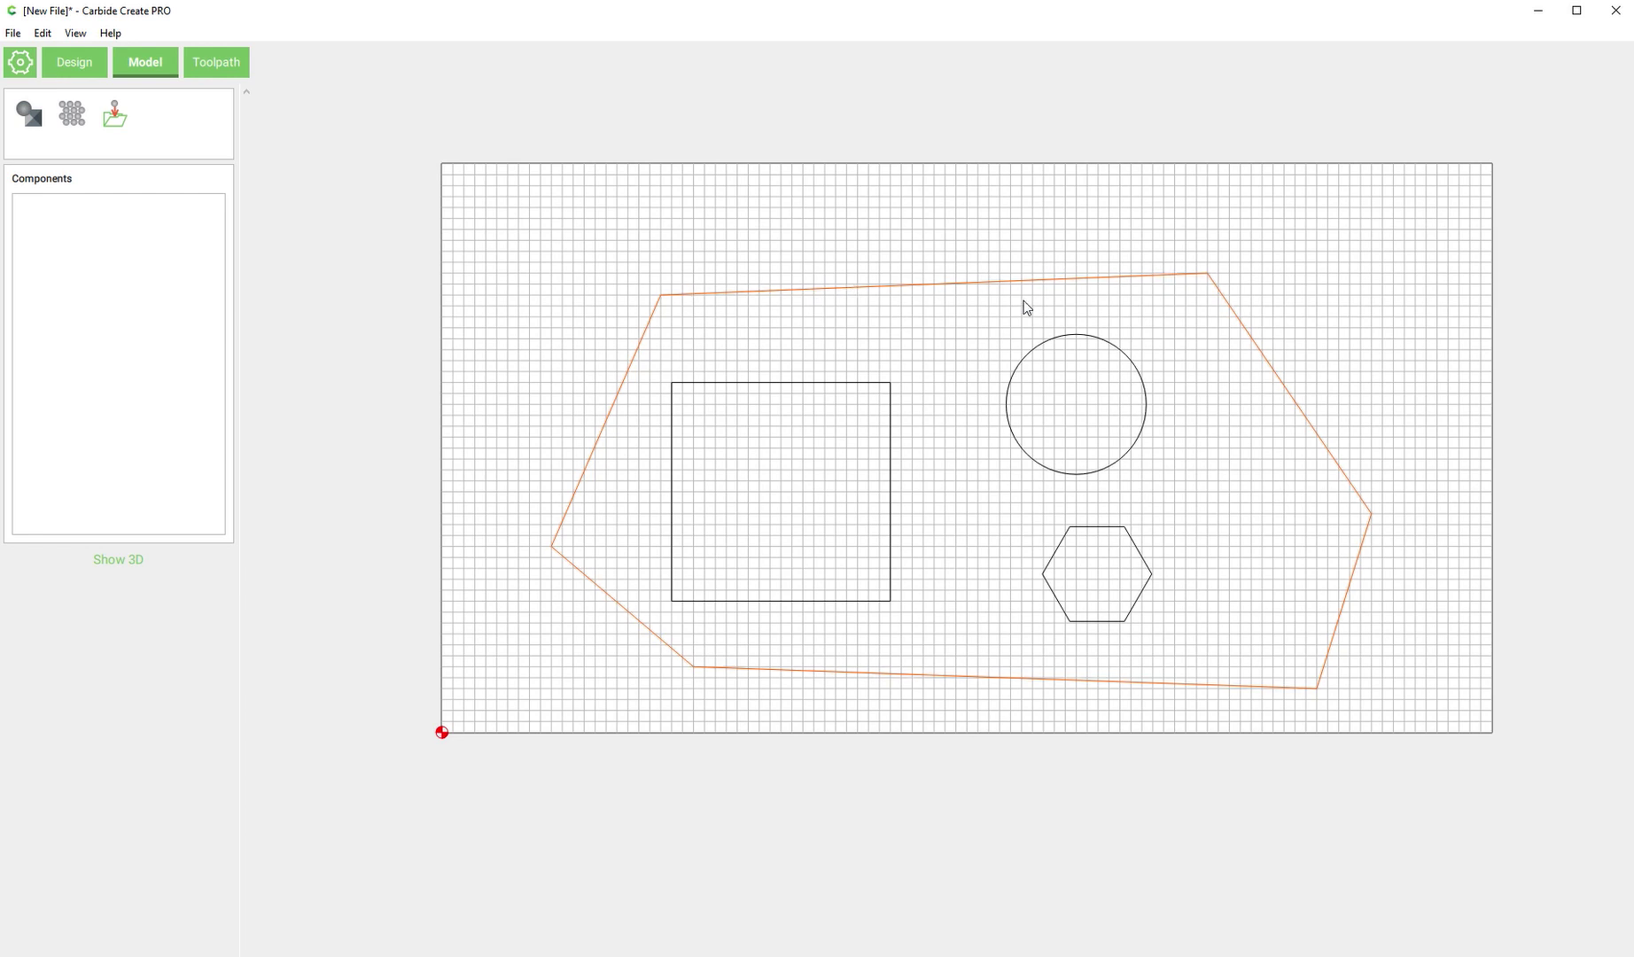
{"action": "left_click", "coordinate": [29, 113]}
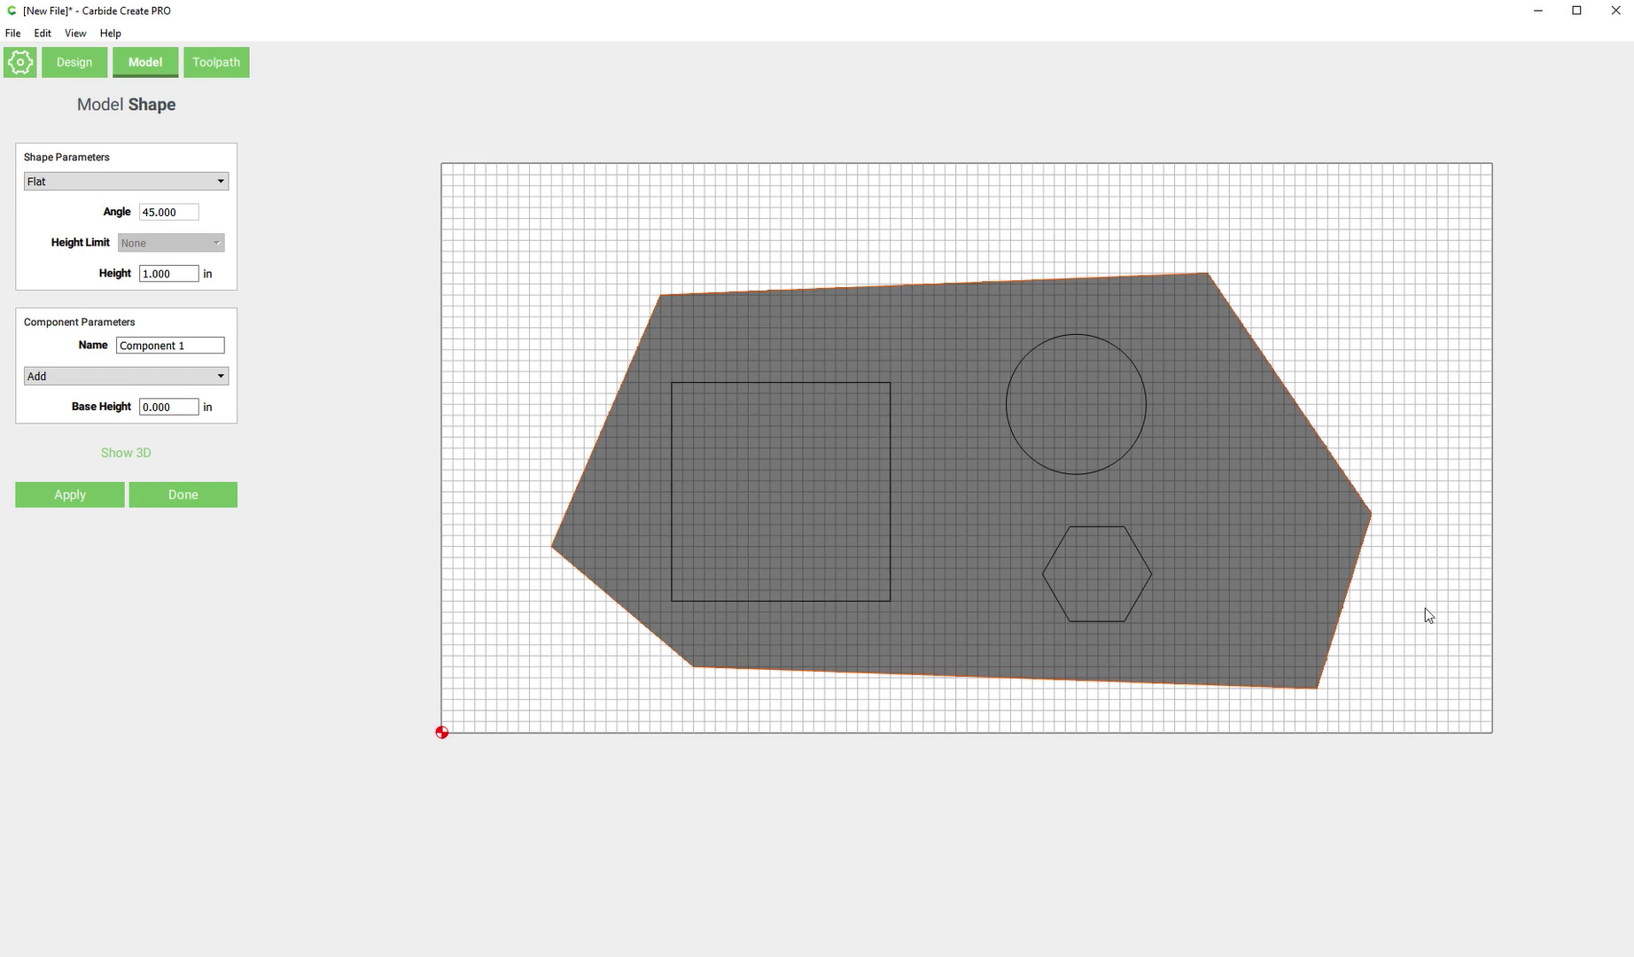
- Show the 3D preview, keep the Flat profile, and set the base height to 0.5 in
{"action": "left_click", "coordinate": [124, 452]}
{"action": "mouse_move", "coordinate": [889, 599]}
{"action": "left_mouse_down"}
{"action": "mouse_move", "coordinate": [840, 255]}
{"action": "mouse_move", "coordinate": [956, 520]}
{"action": "mouse_move", "coordinate": [935, 384]}
{"action": "mouse_move", "coordinate": [1071, 716]}
{"action": "mouse_move", "coordinate": [914, 647]}
{"action": "mouse_move", "coordinate": [892, 677]}
{"action": "mouse_move", "coordinate": [891, 631]}
{"action": "left_mouse_up"}
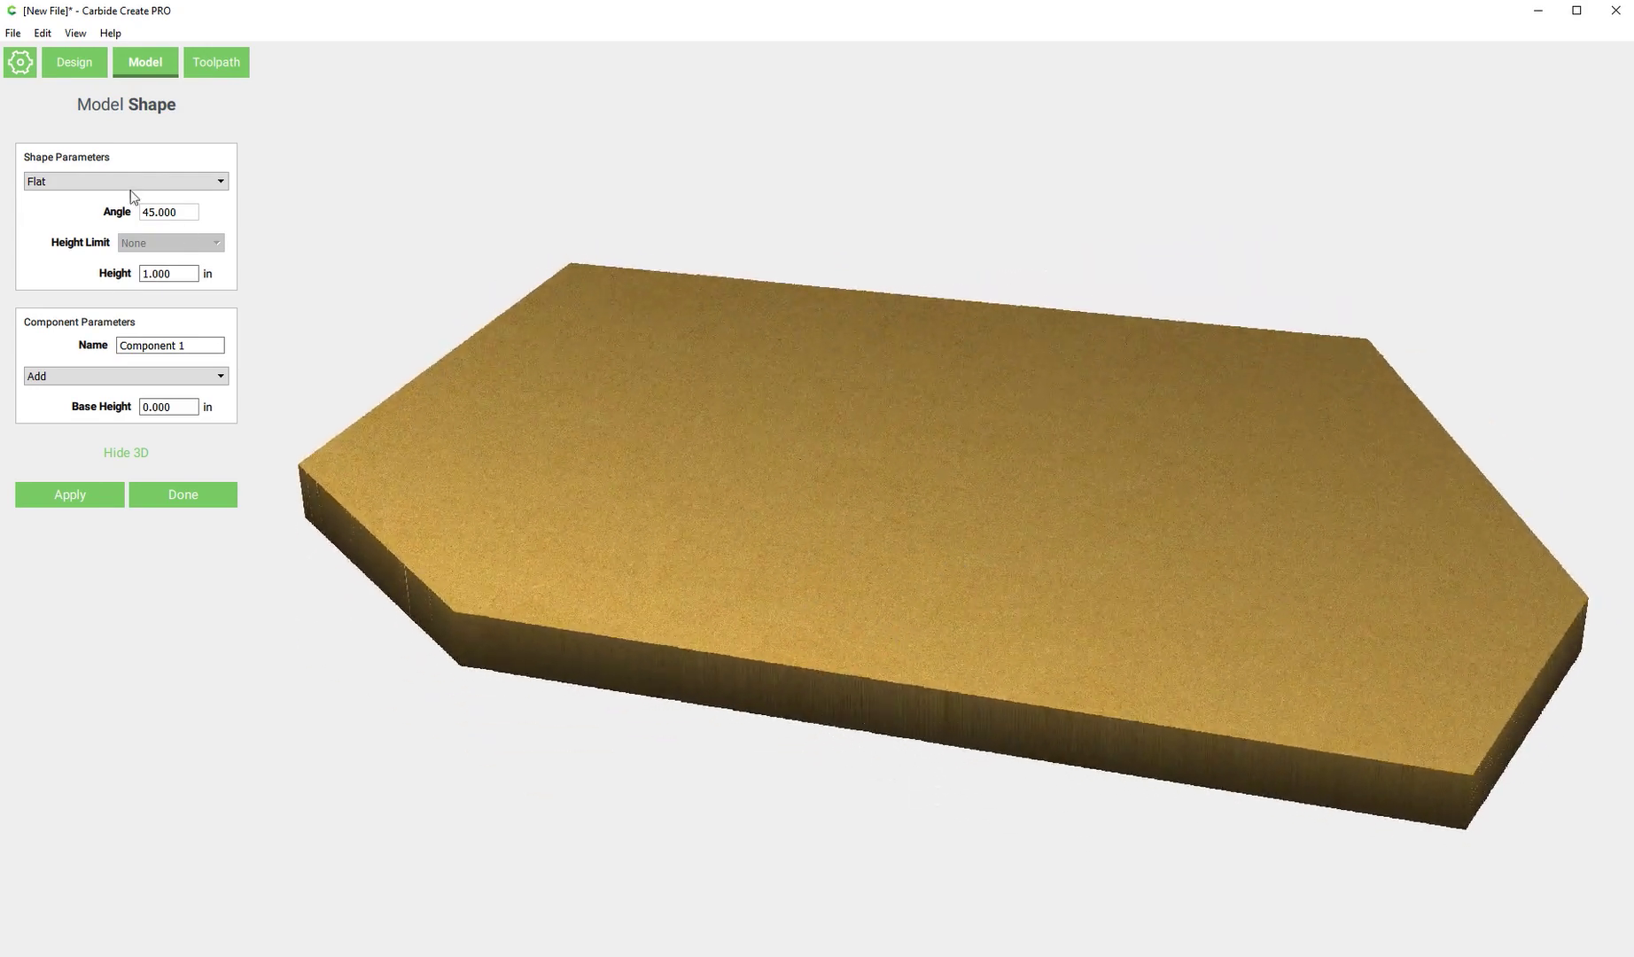
{"action": "left_click", "coordinate": [46, 184]}
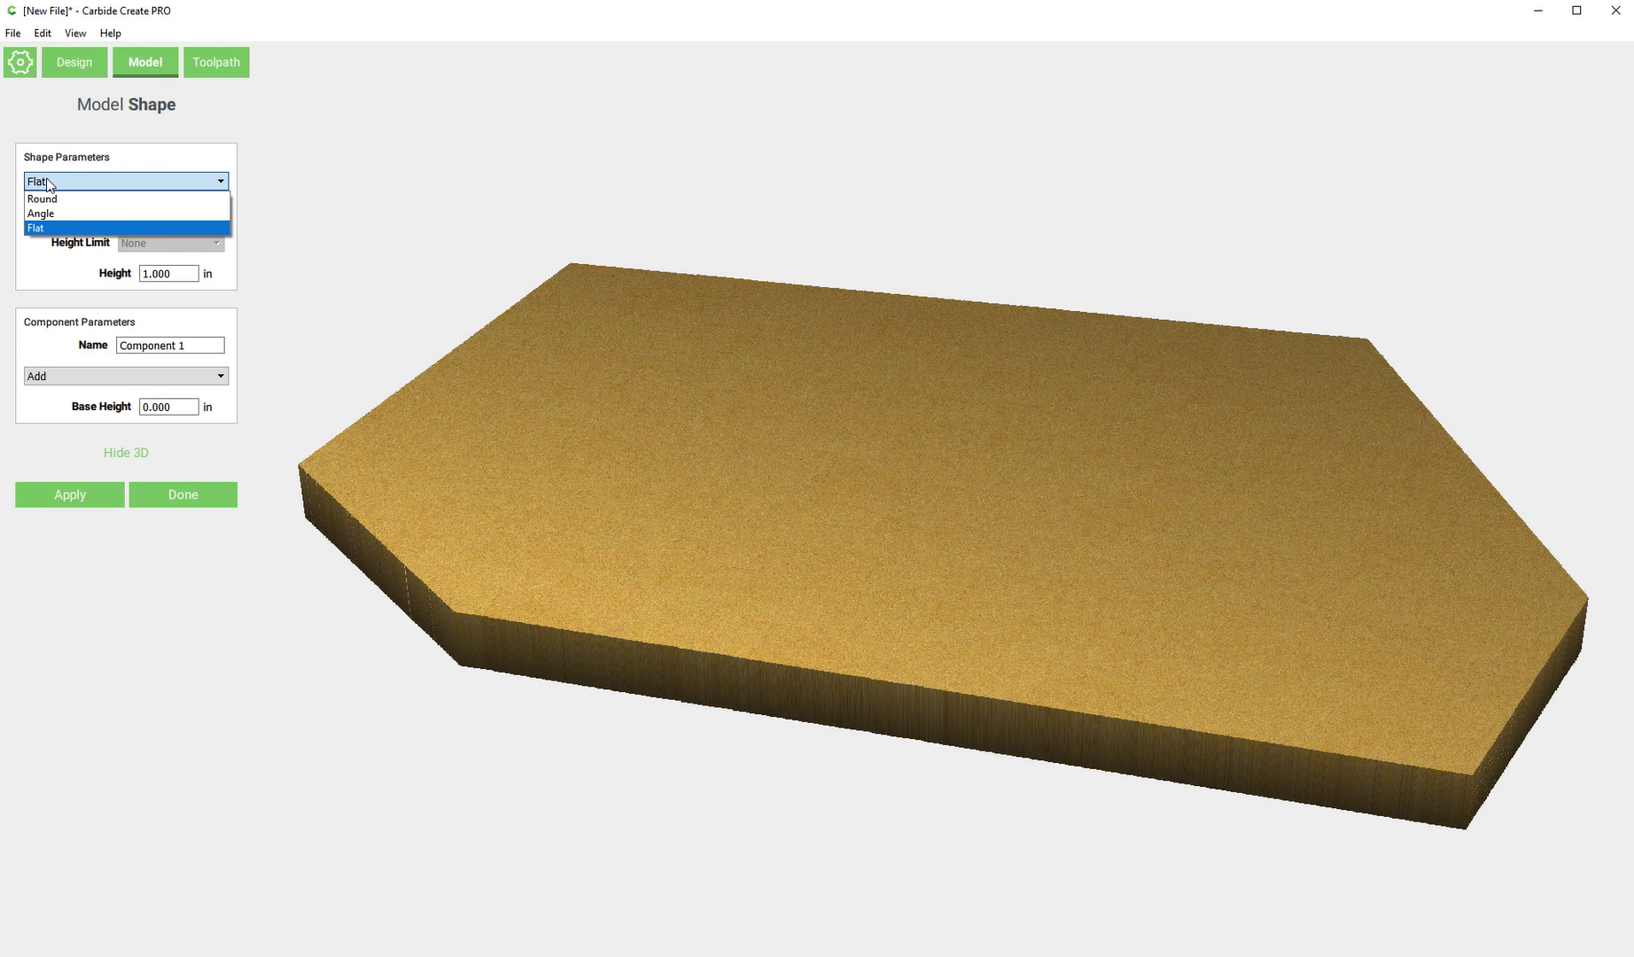
{"action": "left_click", "coordinate": [89, 214]}
{"action": "left_click", "coordinate": [175, 275]}
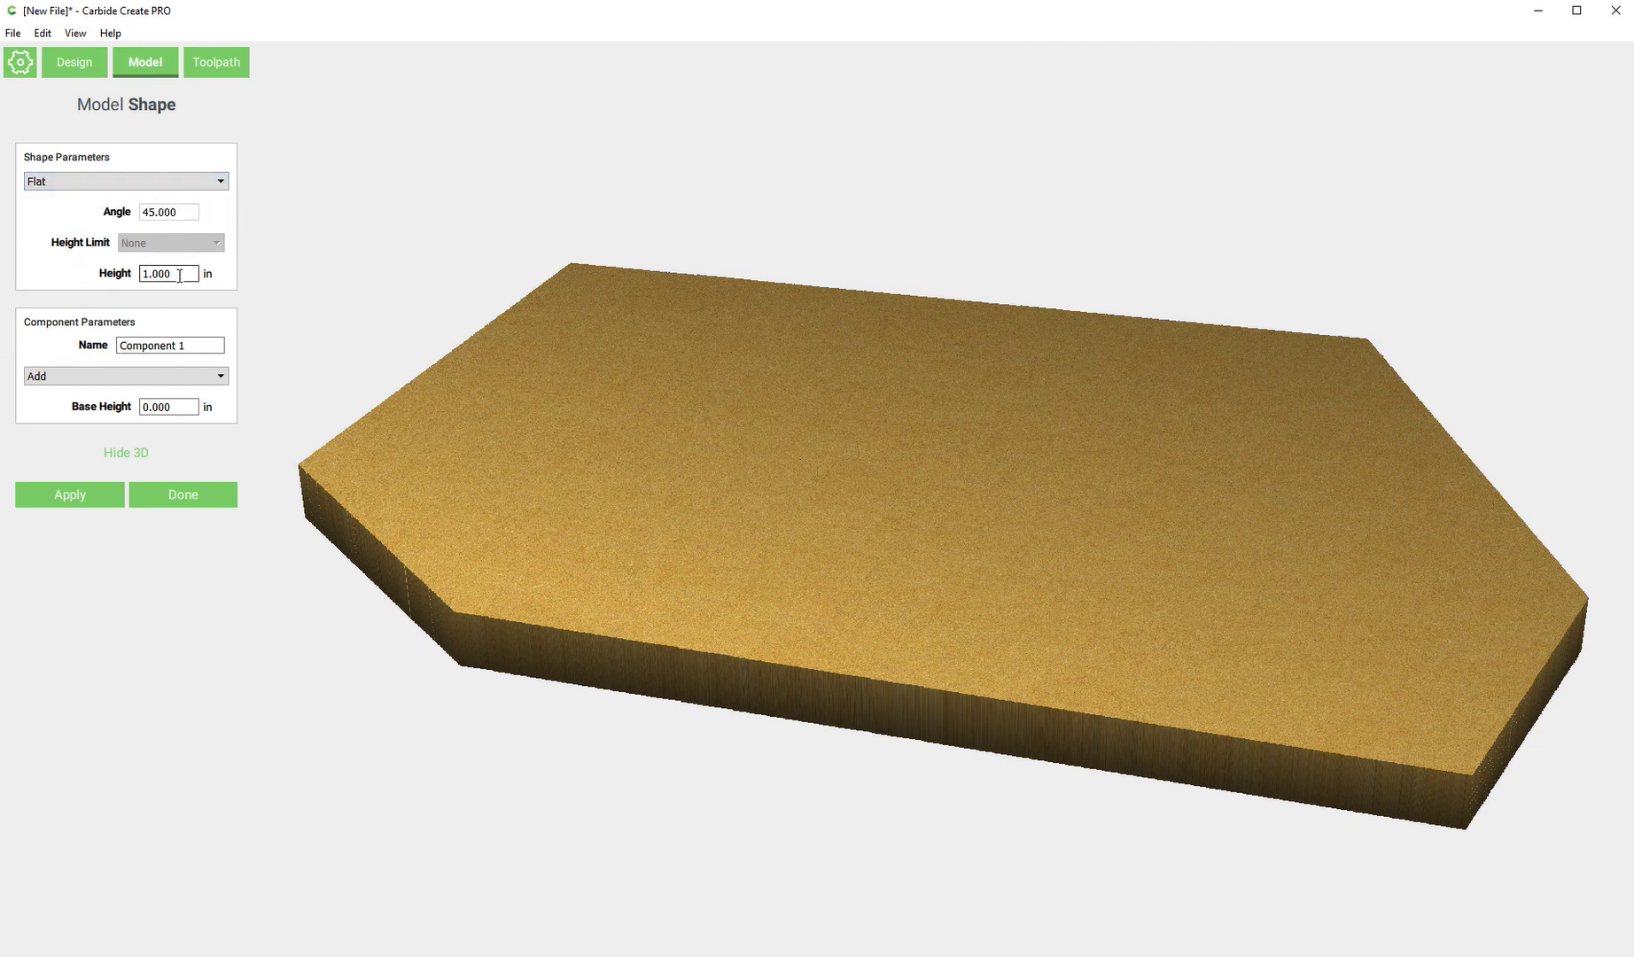
{"action": "double_click", "coordinate": [178, 274]}
{"action": "type", "text": ".5"}
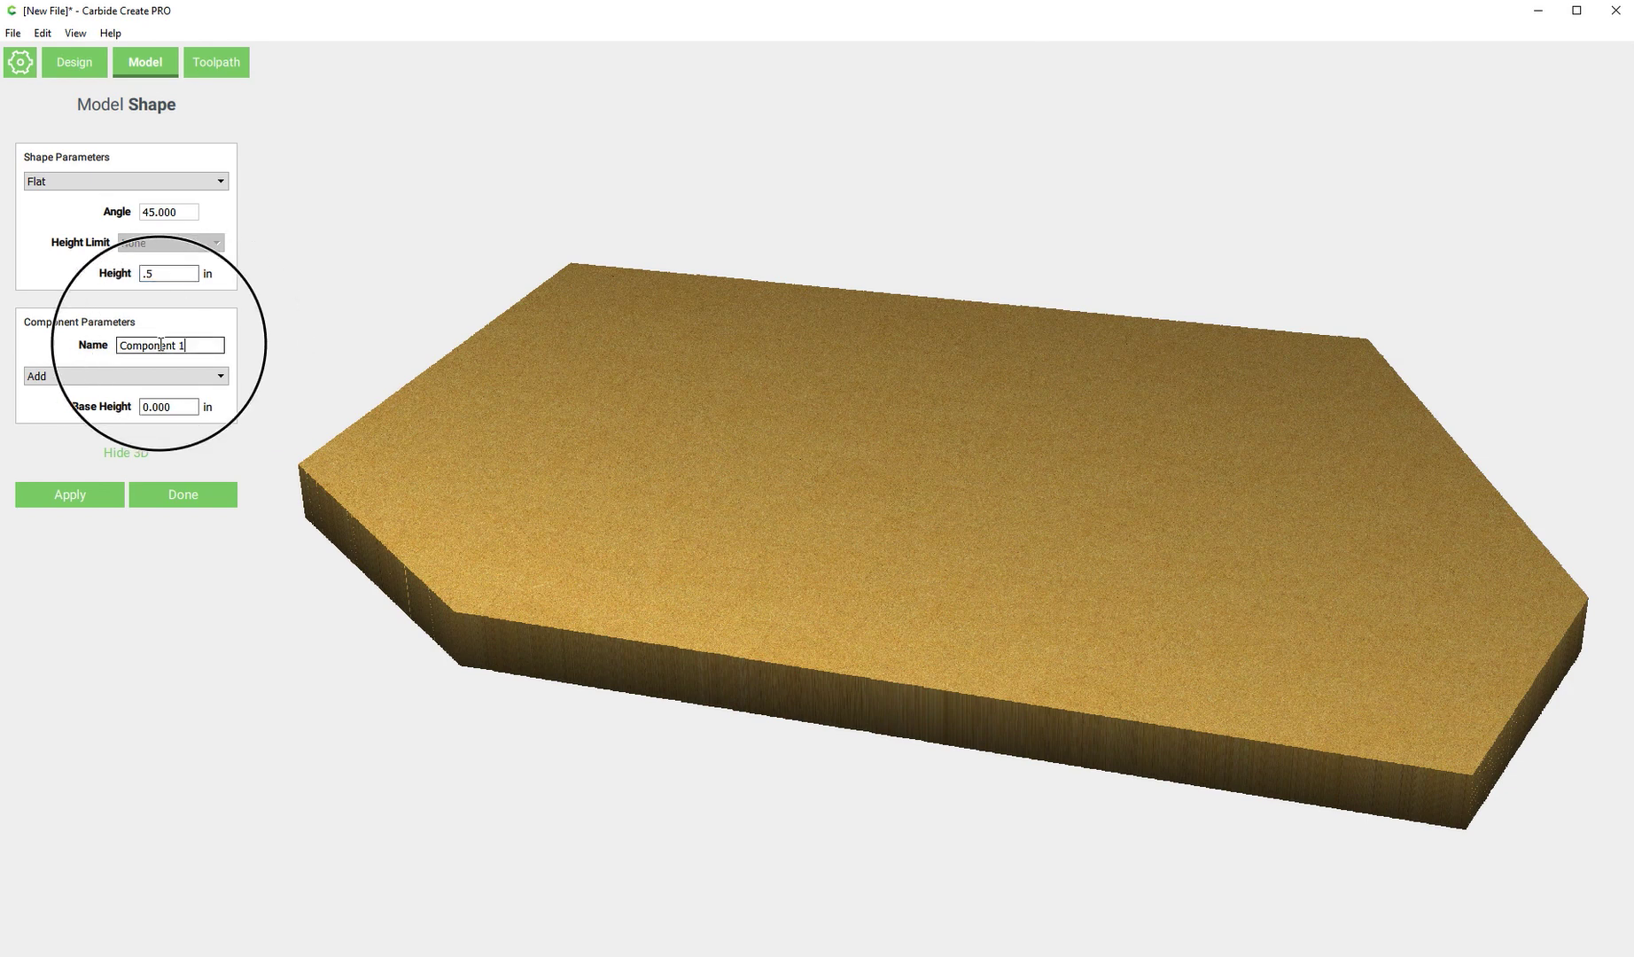
- Rename the component to base-material, apply it, and orbit to inspect the slab
{"action": "left_click_drag", "start_coordinate": [188, 346], "coordinate": [113, 345]}
{"action": "type", "text": "base-"}
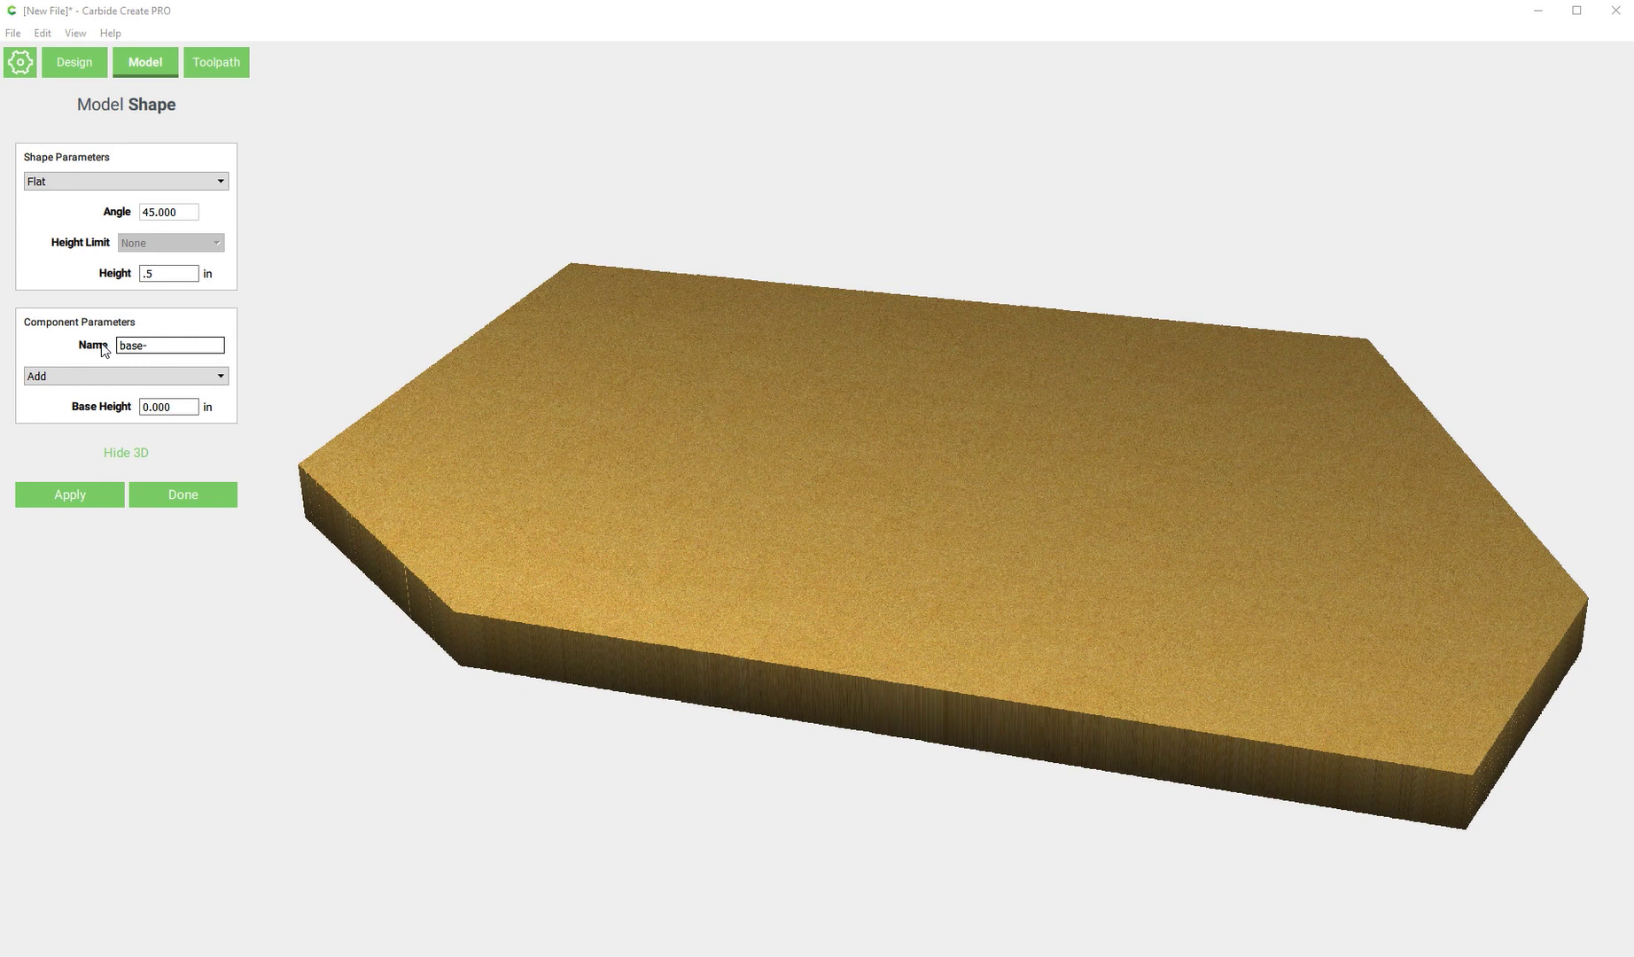
{"action": "left_click", "coordinate": [188, 346]}
{"action": "type", "text": "material"}
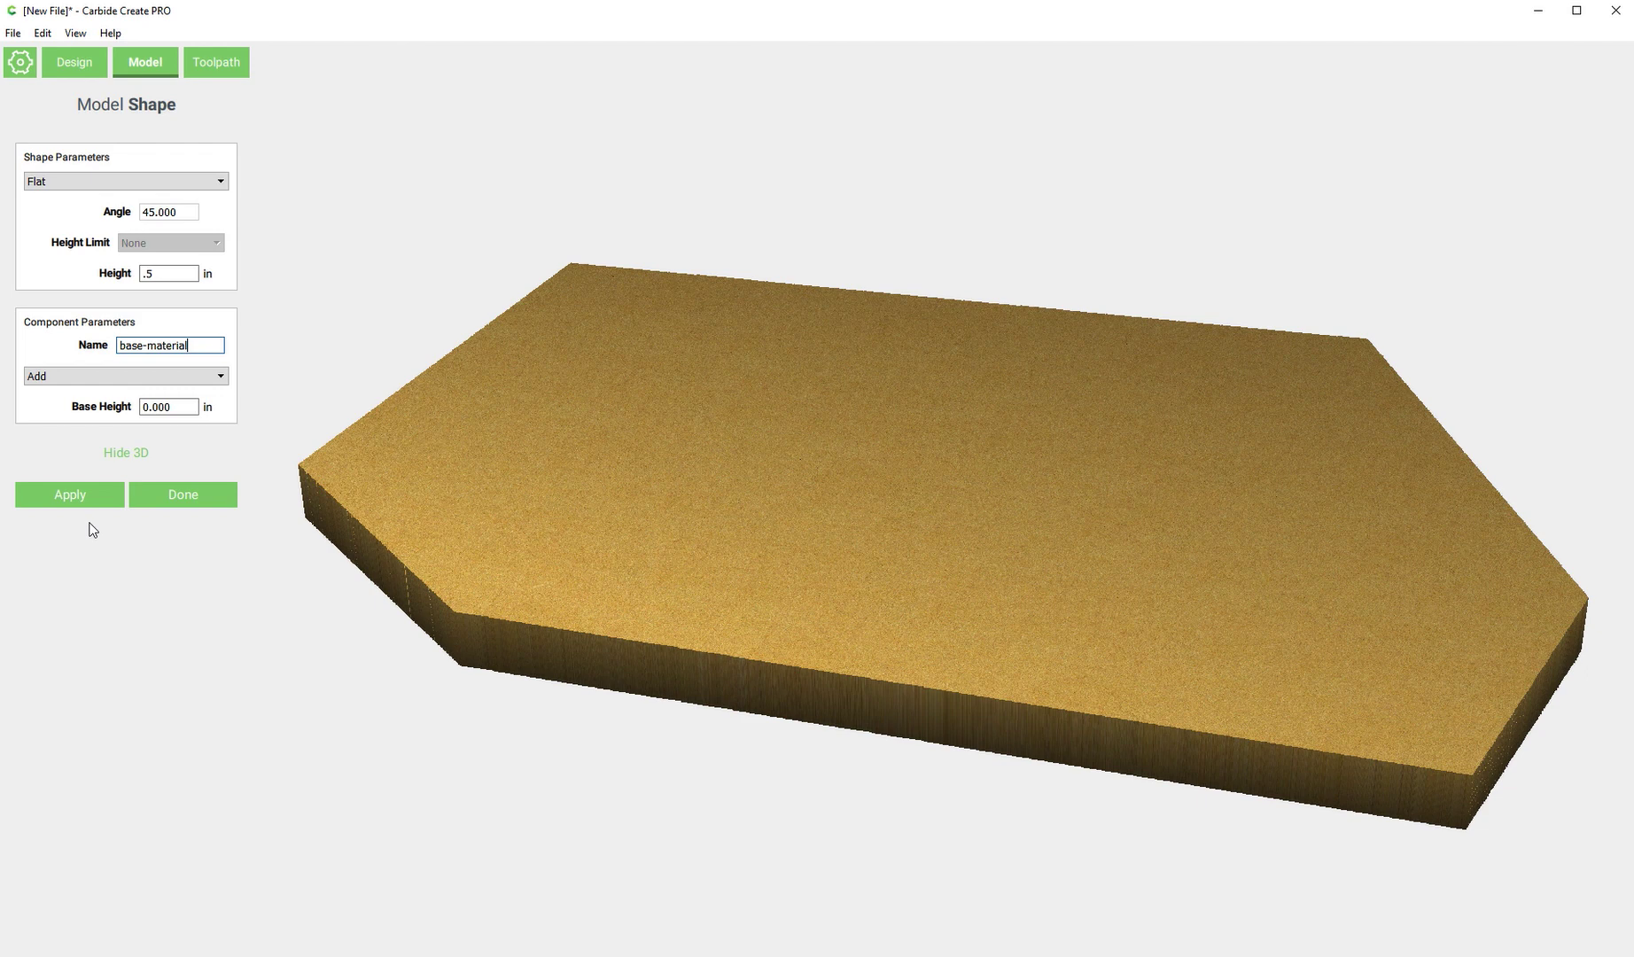
{"action": "left_click", "coordinate": [75, 495]}
{"action": "left_click_drag", "start_coordinate": [603, 654], "coordinate": [745, 585]}
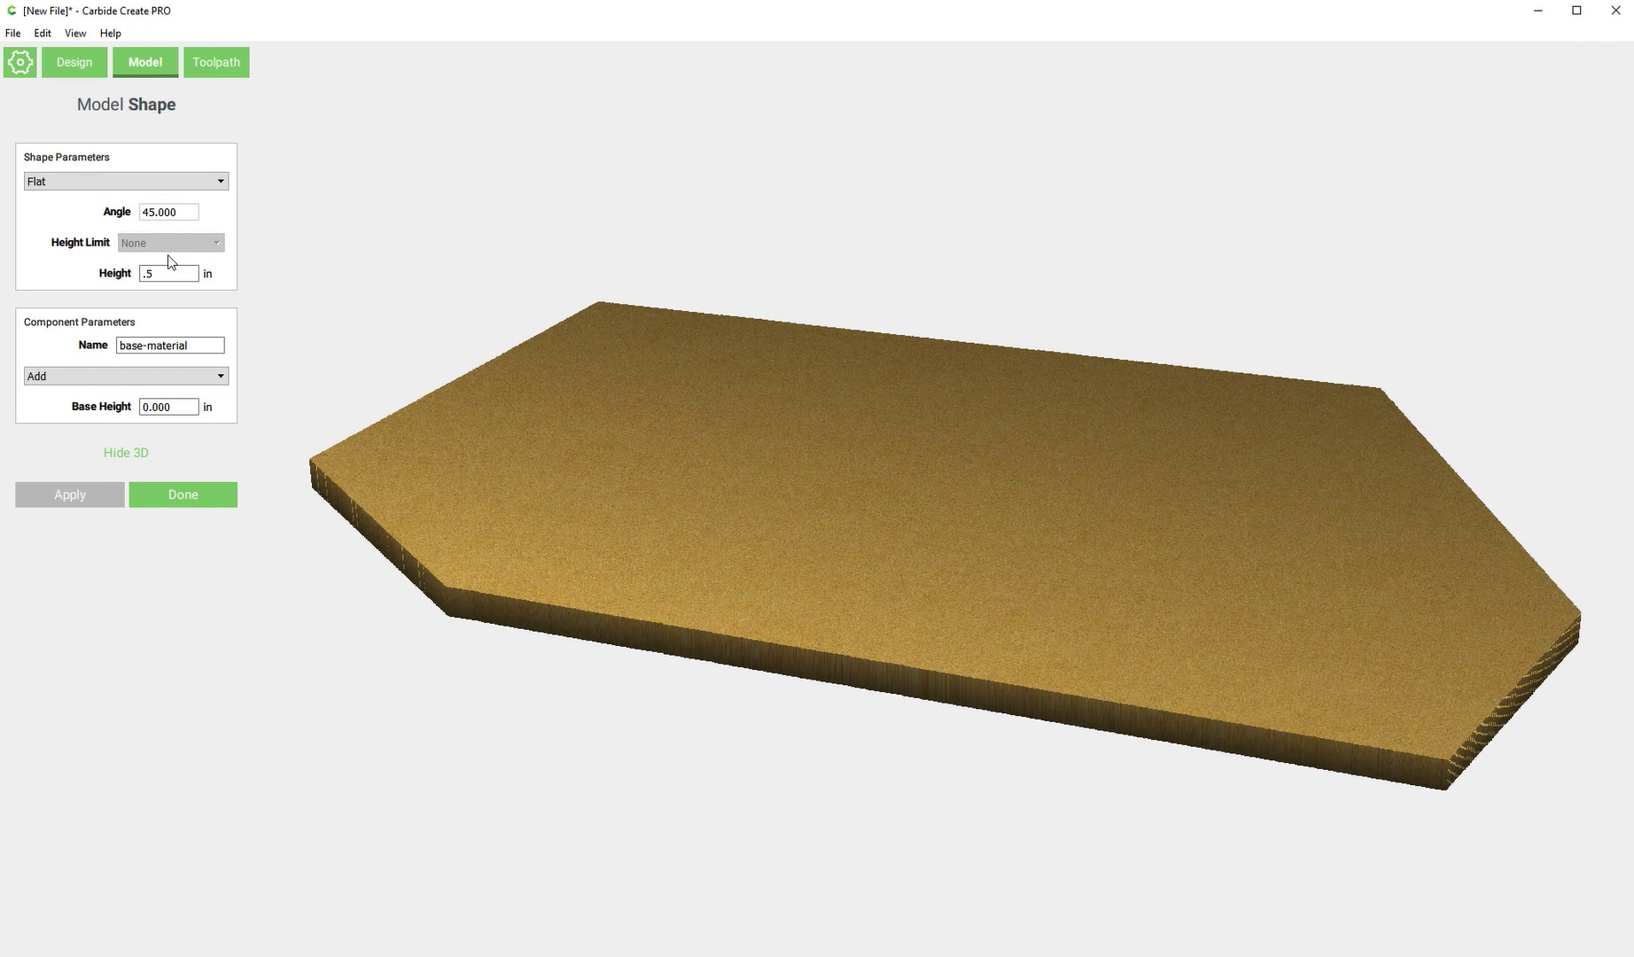
{"action": "left_click_drag", "start_coordinate": [1149, 547], "coordinate": [1462, 627]}
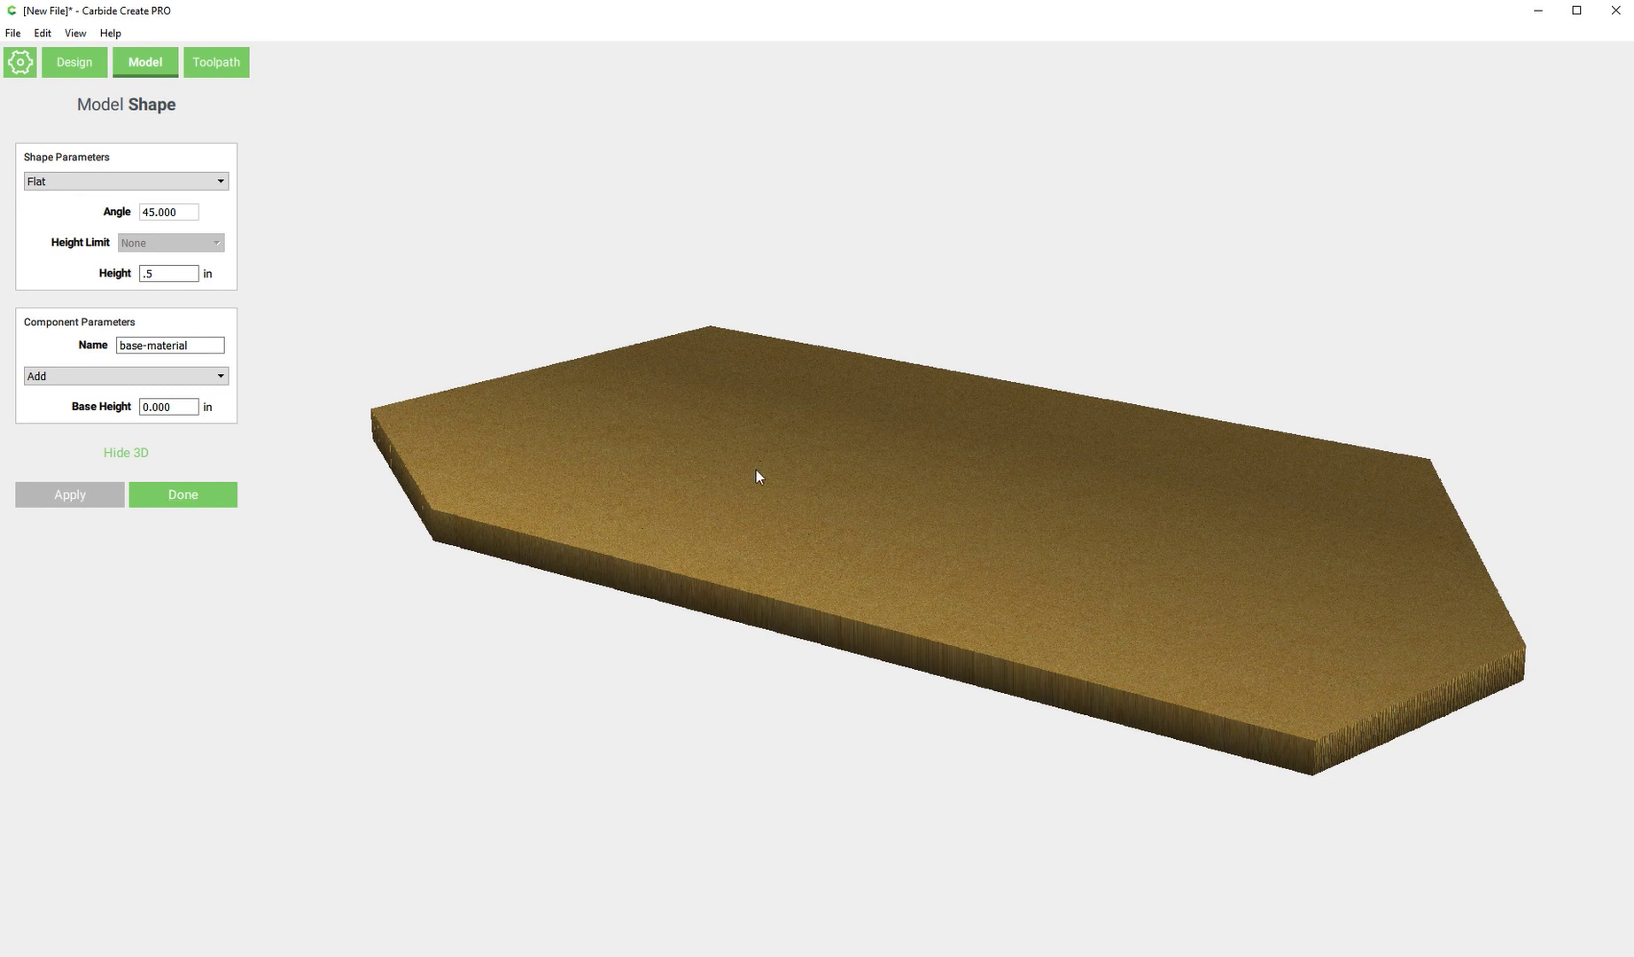
- Finish the base-material component and return to the 2D view with Hide 3D
{"action": "left_click", "coordinate": [191, 491]}
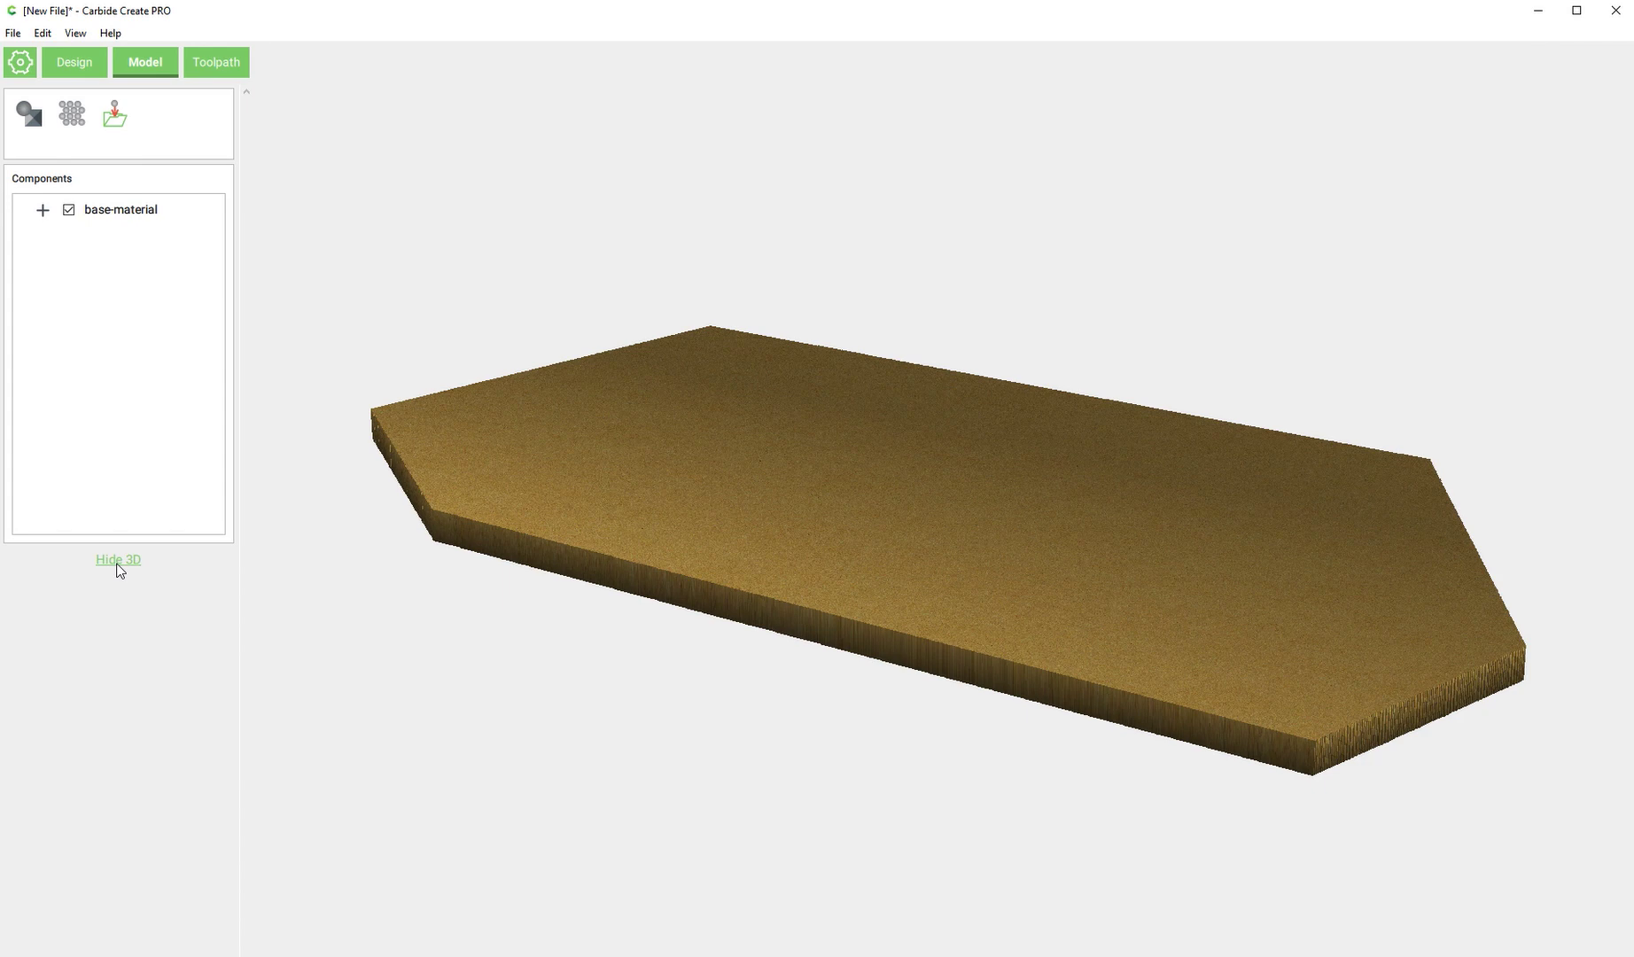
{"action": "left_click", "coordinate": [118, 560]}
{"action": "scroll", "coordinate": [884, 615], "scroll_direction": "down", "scroll_amount": 1}
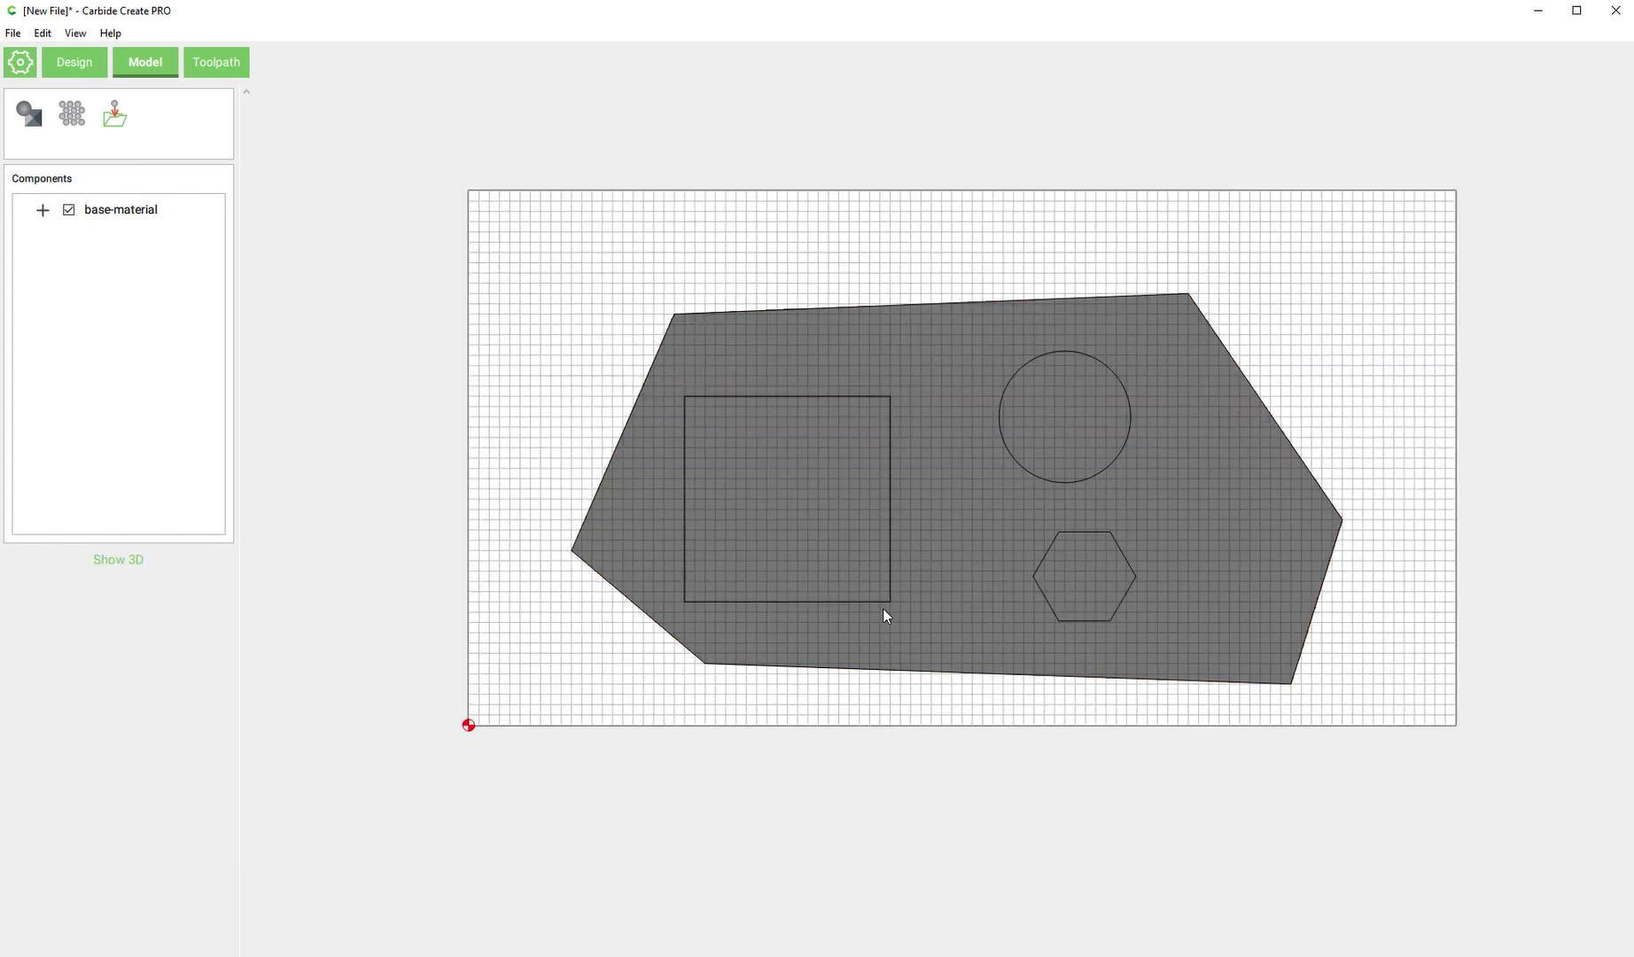
{"action": "scroll", "coordinate": [891, 611], "scroll_direction": "up", "scroll_amount": 5}
{"action": "scroll", "coordinate": [824, 682], "scroll_direction": "down", "scroll_amount": 4}
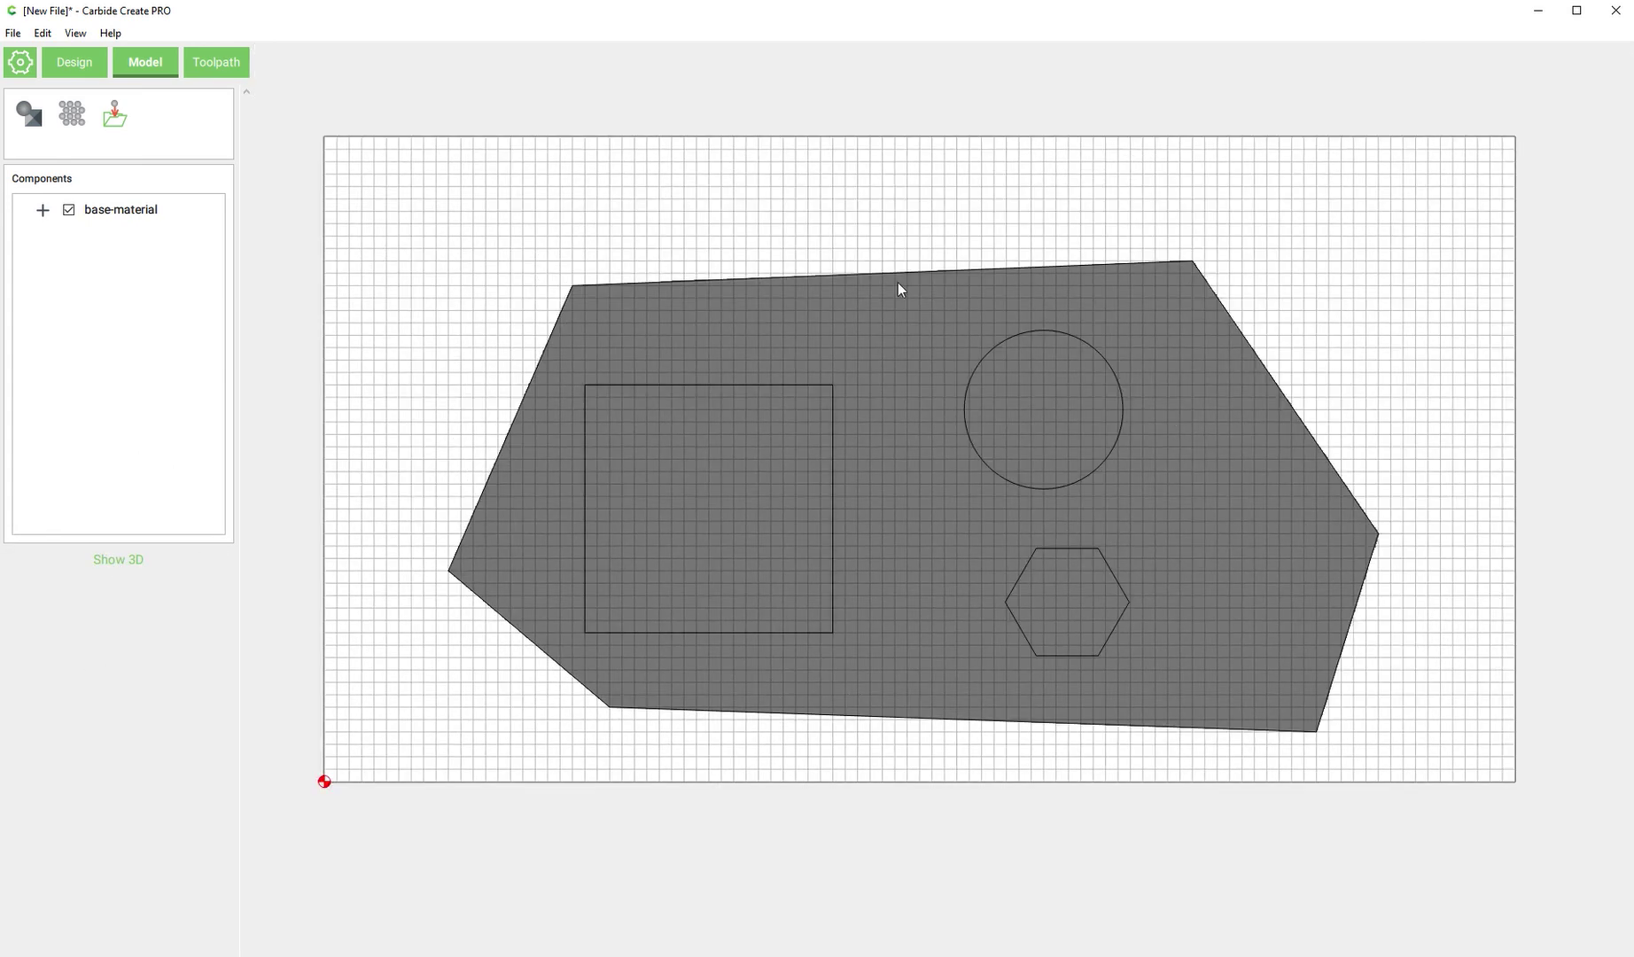
{"action": "scroll", "coordinate": [873, 394], "scroll_direction": "up", "scroll_amount": 2}
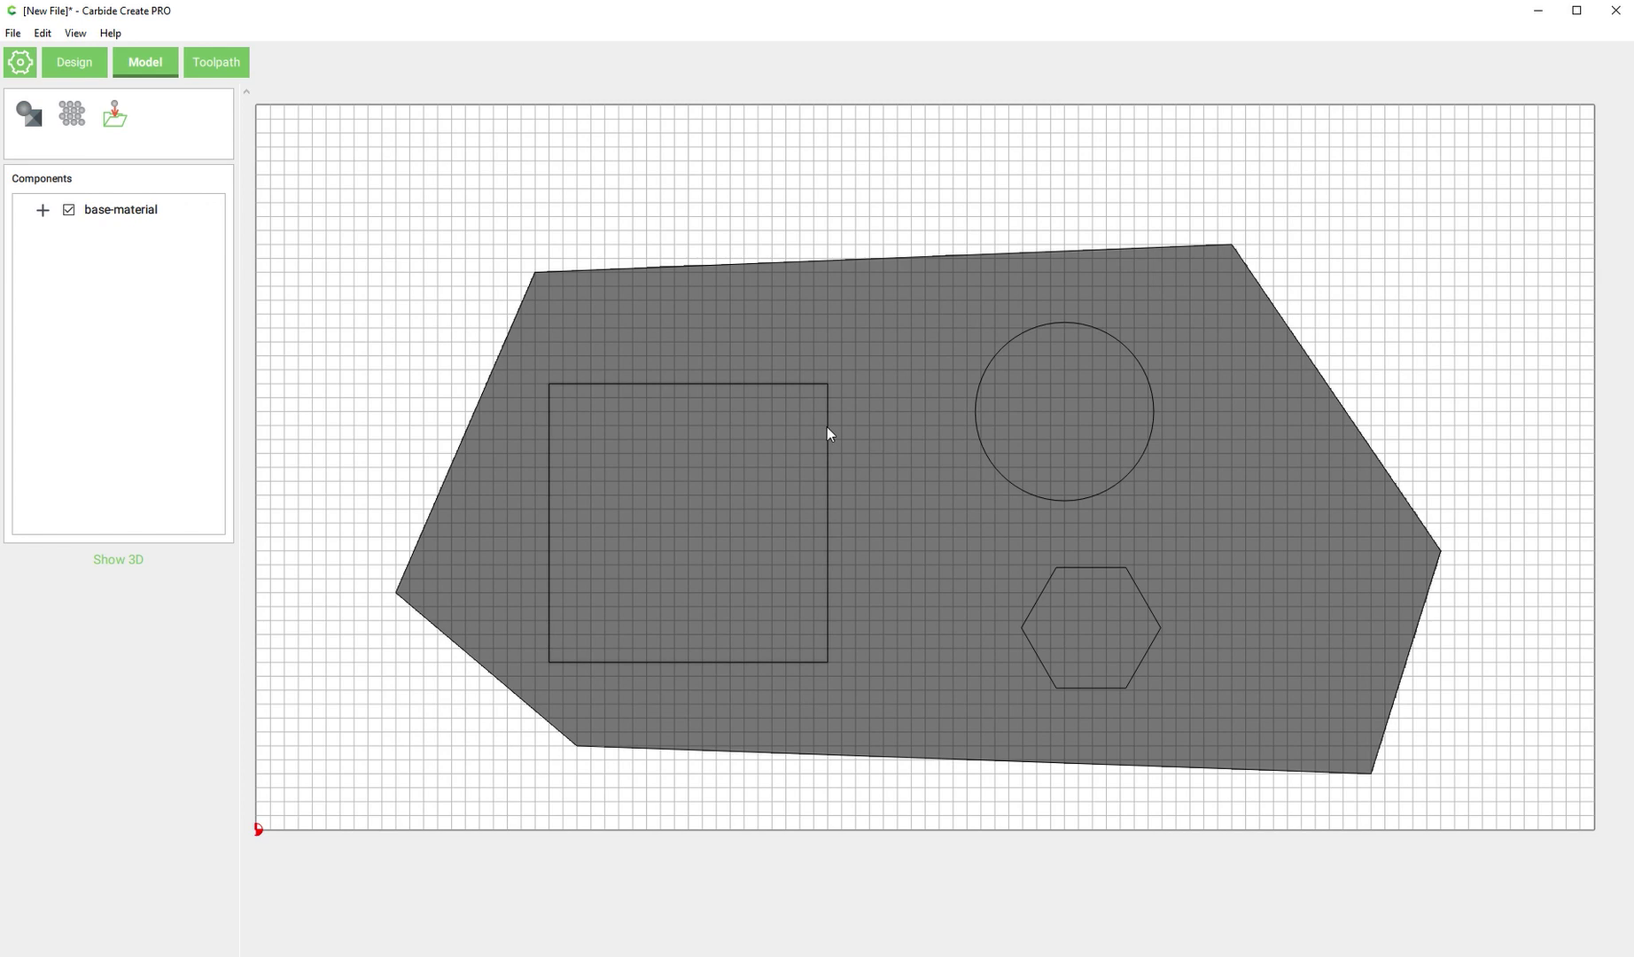
- Model the selected square as a component named square-shape, previewed in 3D
{"action": "left_click", "coordinate": [828, 428]}
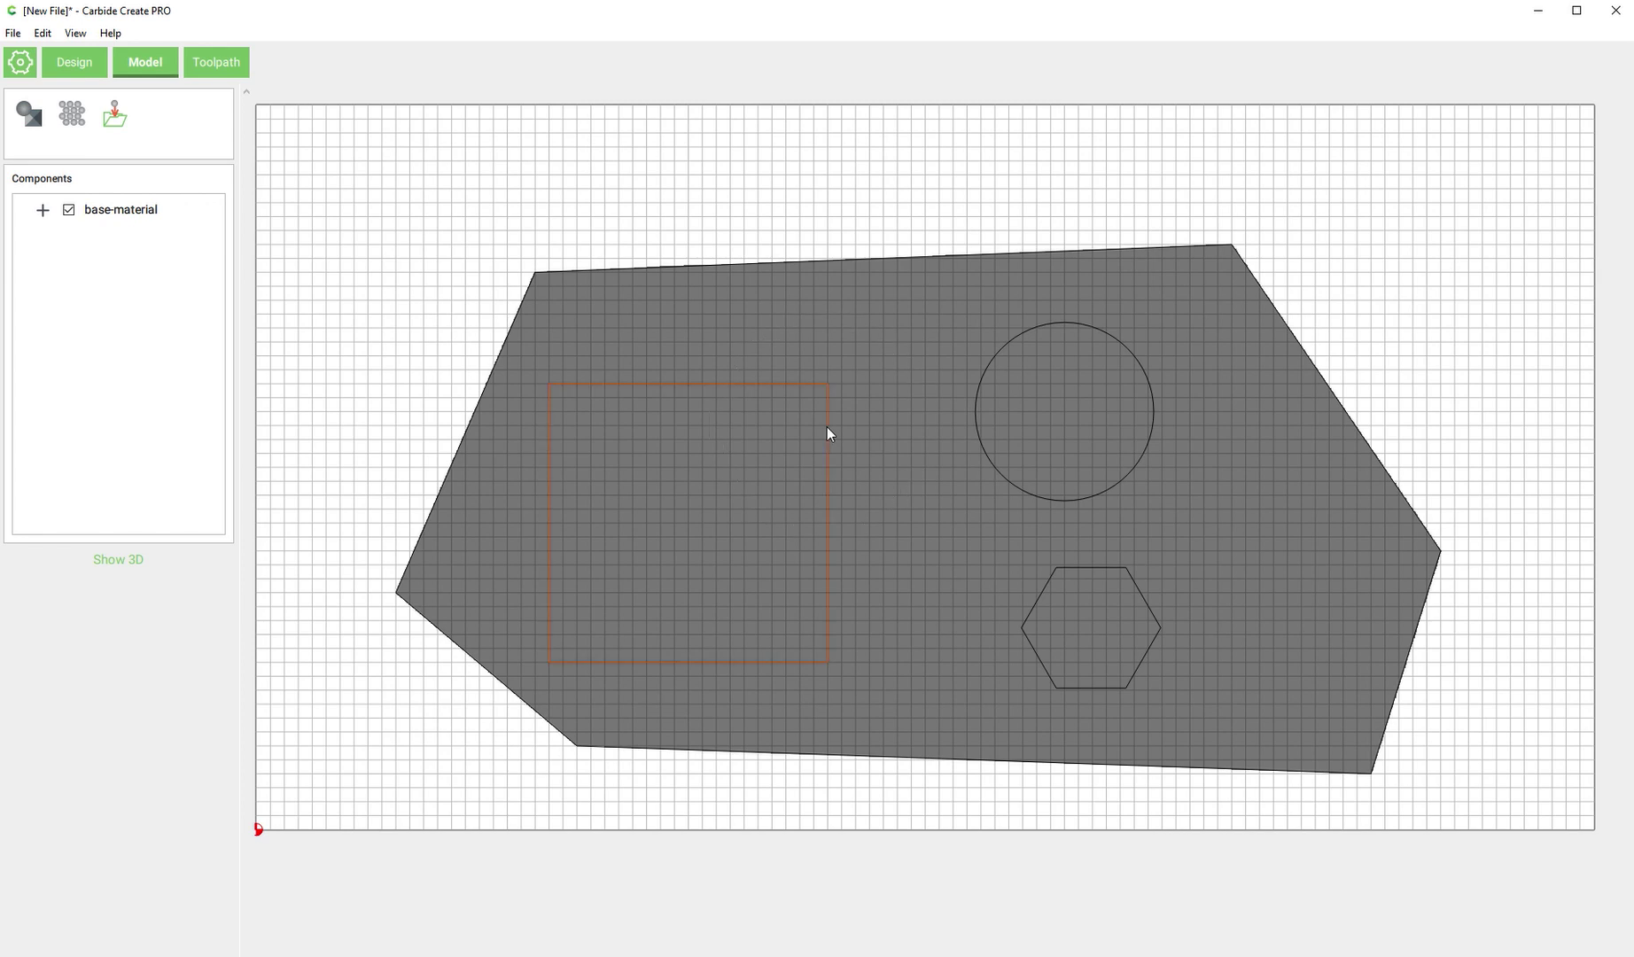
{"action": "left_click", "coordinate": [29, 113]}
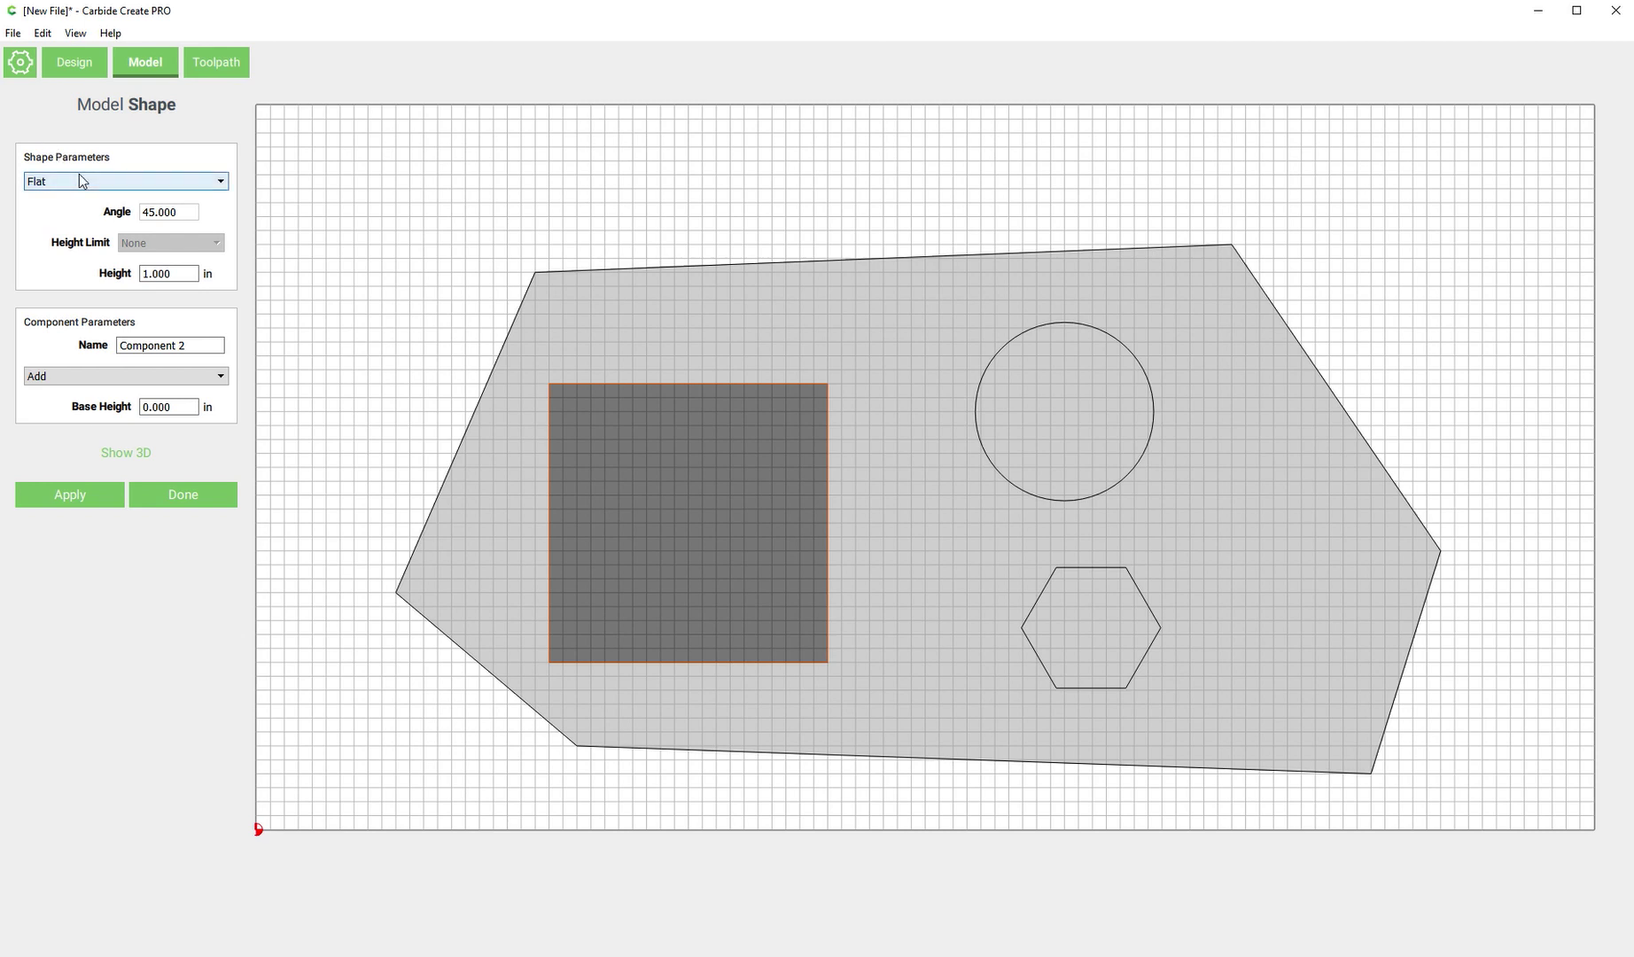
{"action": "left_click", "coordinate": [125, 454]}
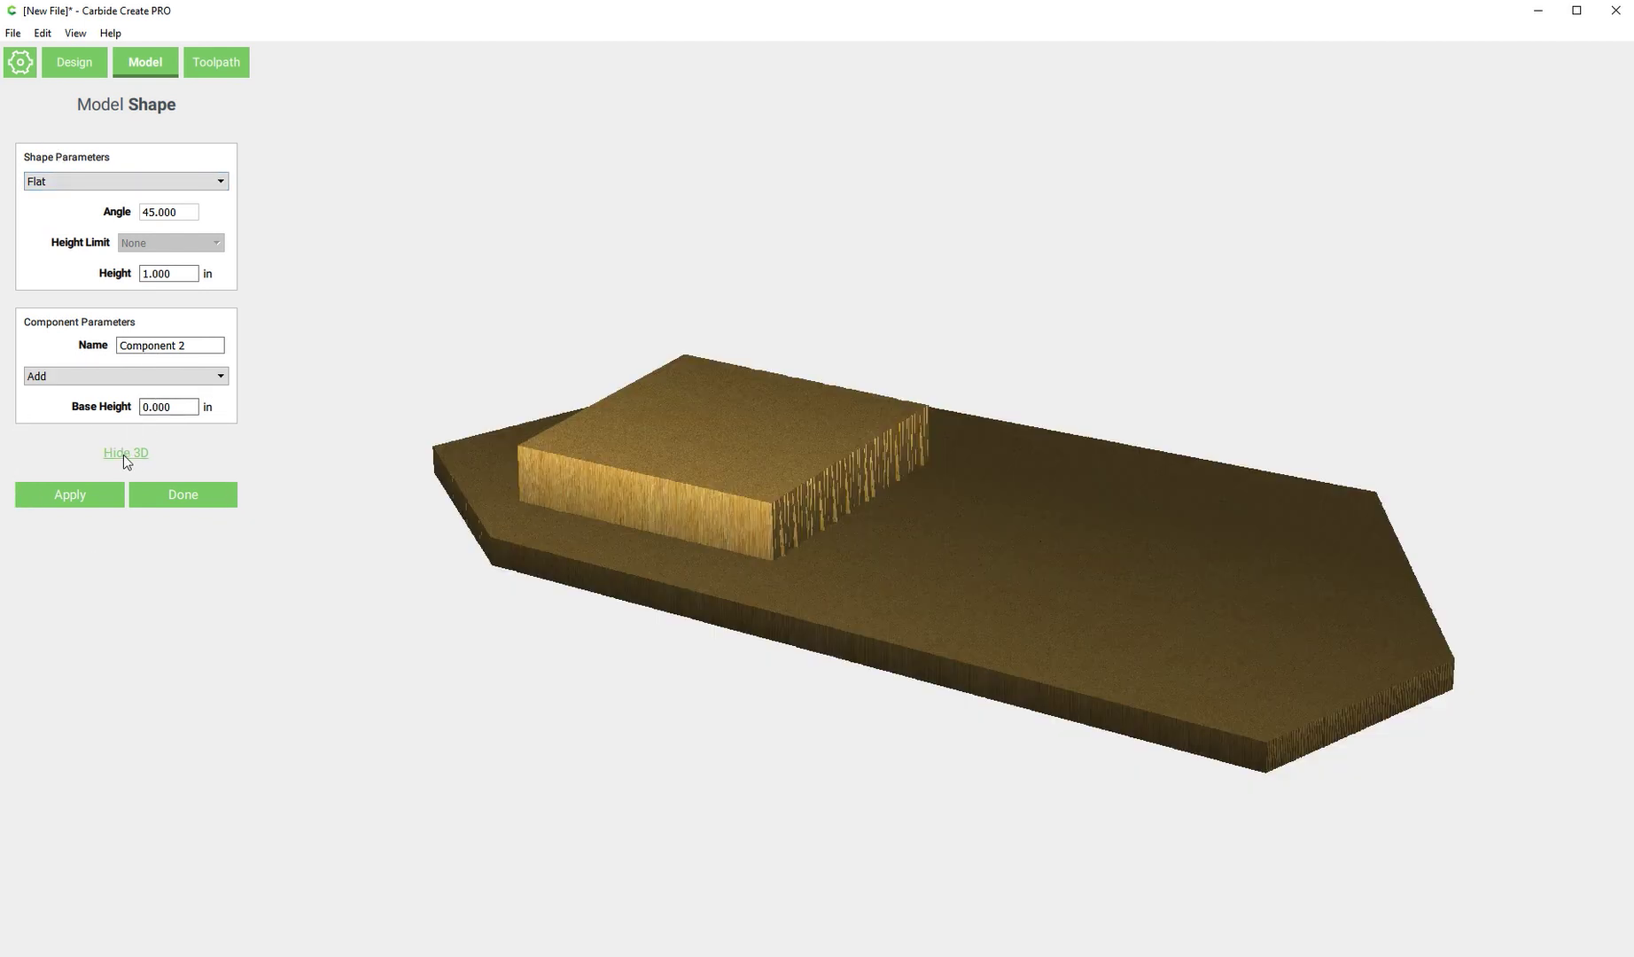
{"action": "scroll", "coordinate": [612, 447], "scroll_direction": "up", "scroll_amount": 3}
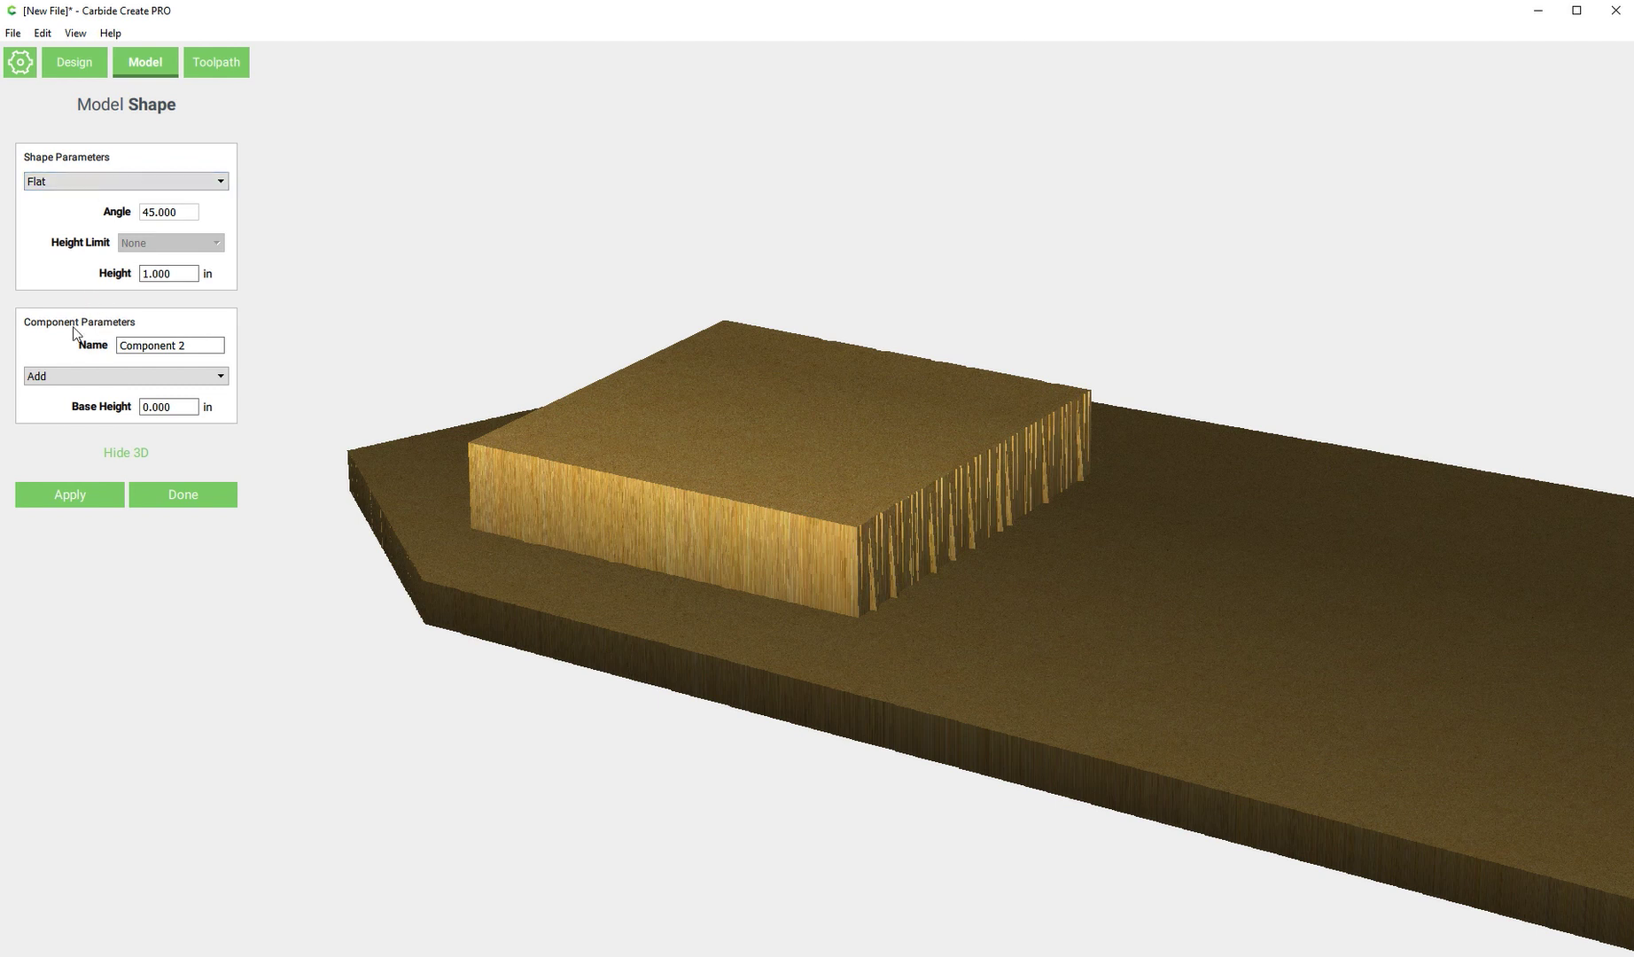
{"action": "left_click", "coordinate": [116, 345]}
{"action": "key", "text": "ctrl+a"}
{"action": "type", "text": "squ"}
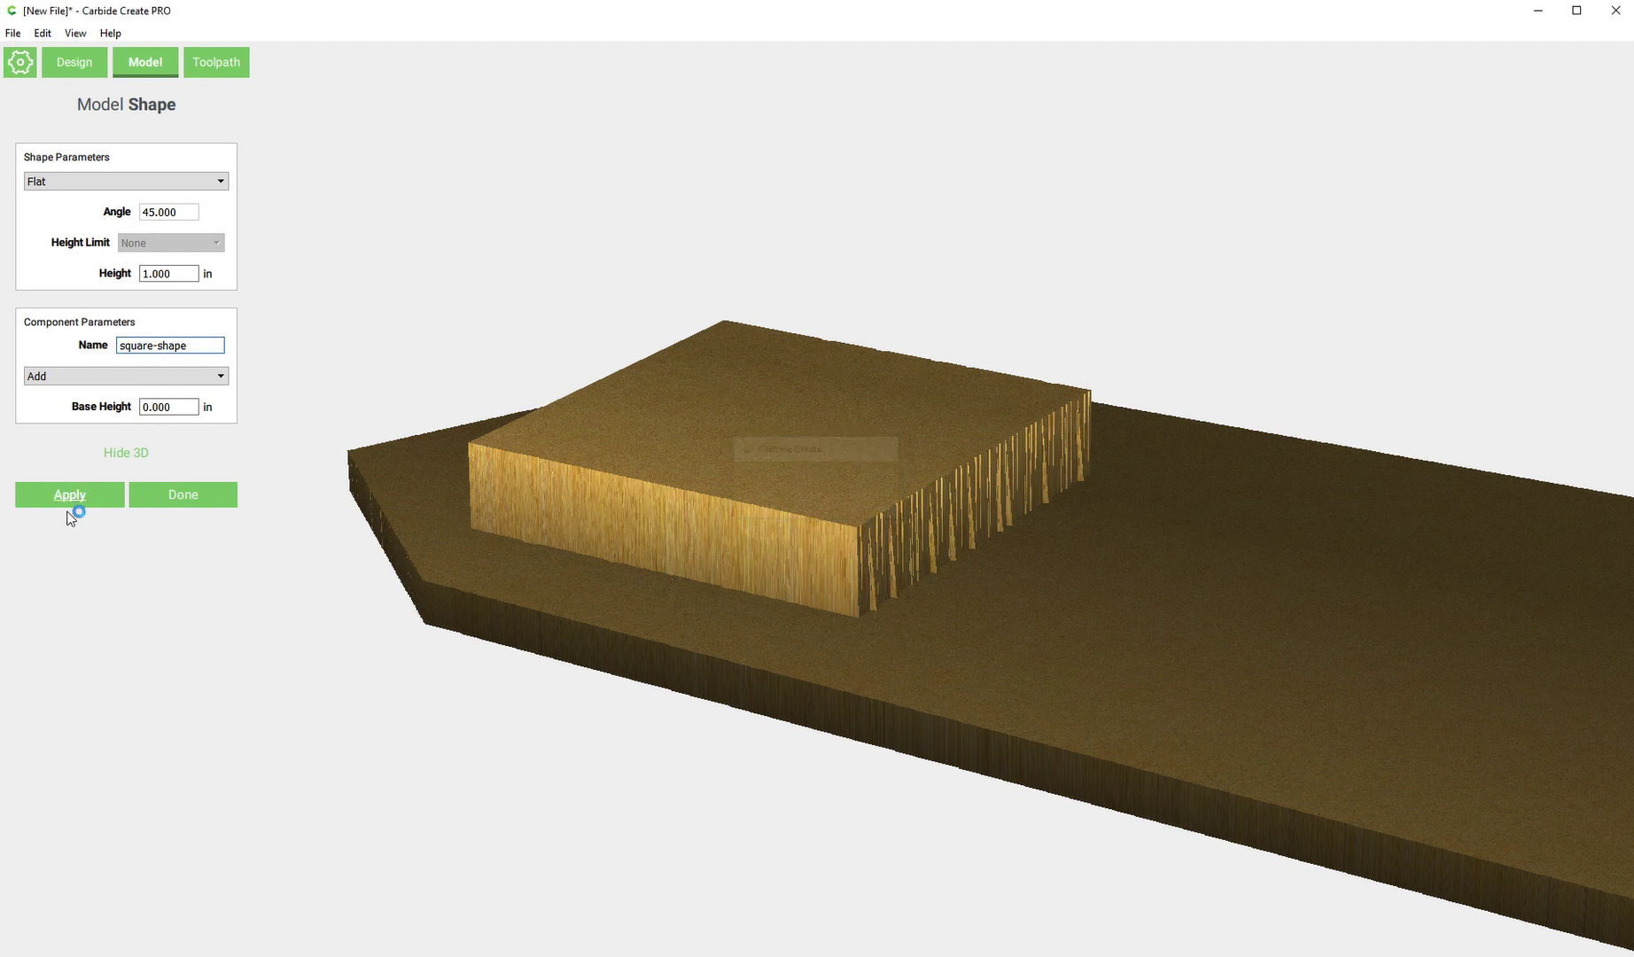
- Apply an Angle profile to square-shape, then switch it to Round, orbiting to inspect the dome
{"action": "left_click", "coordinate": [86, 184]}
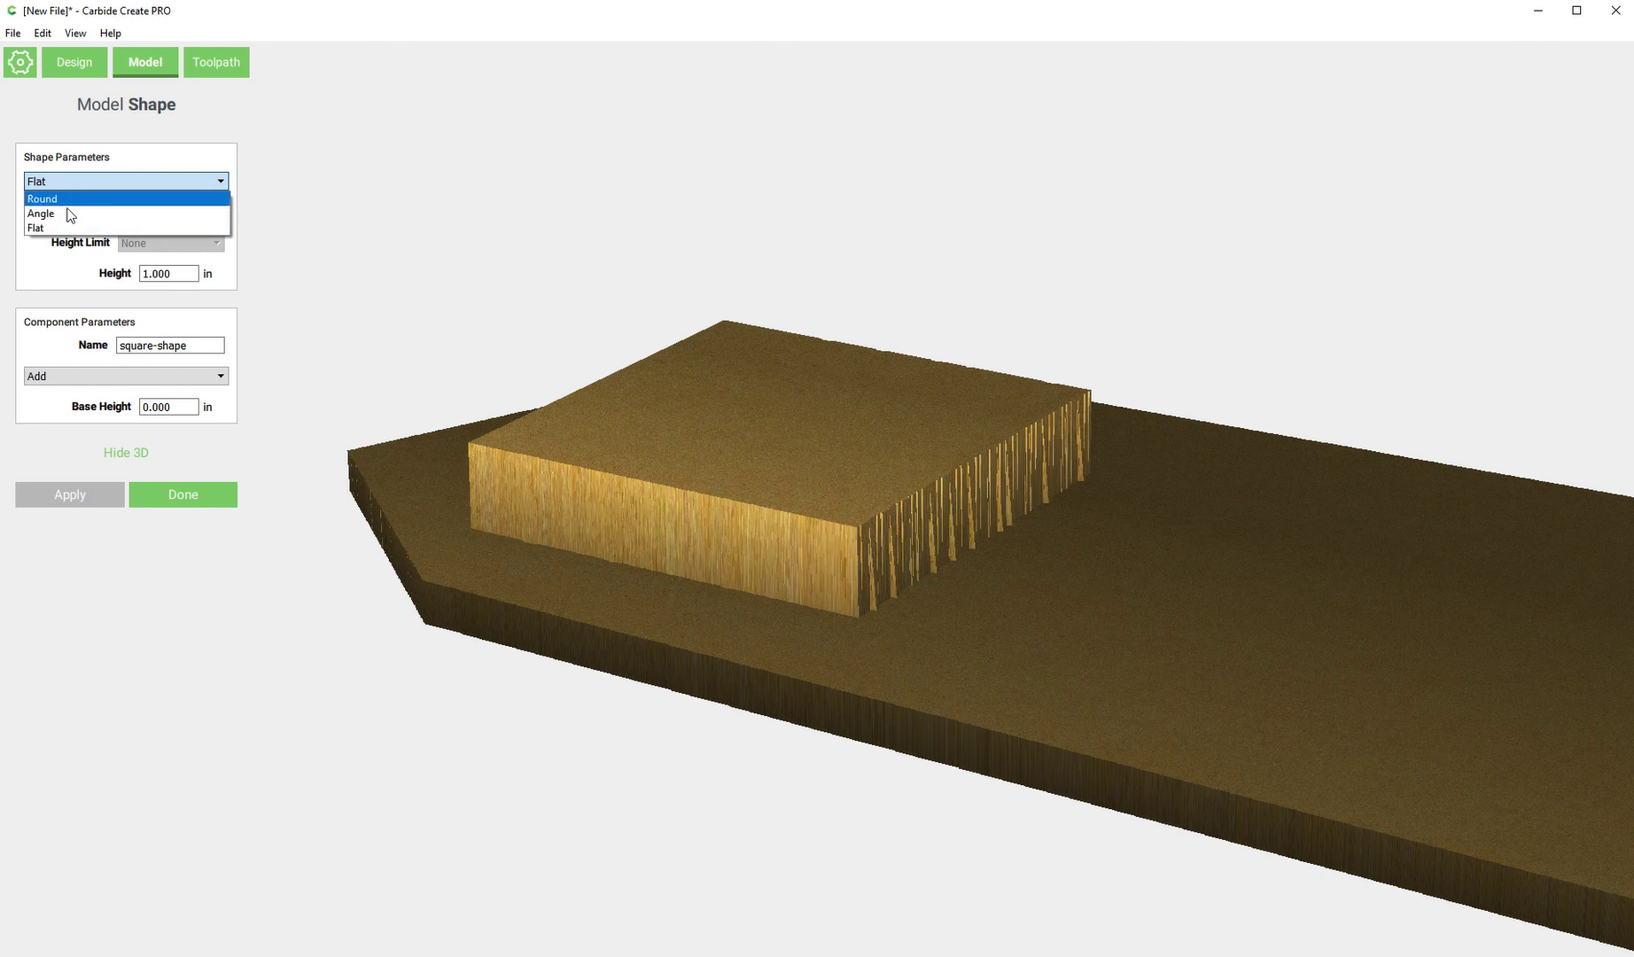
{"action": "left_click", "coordinate": [68, 214]}
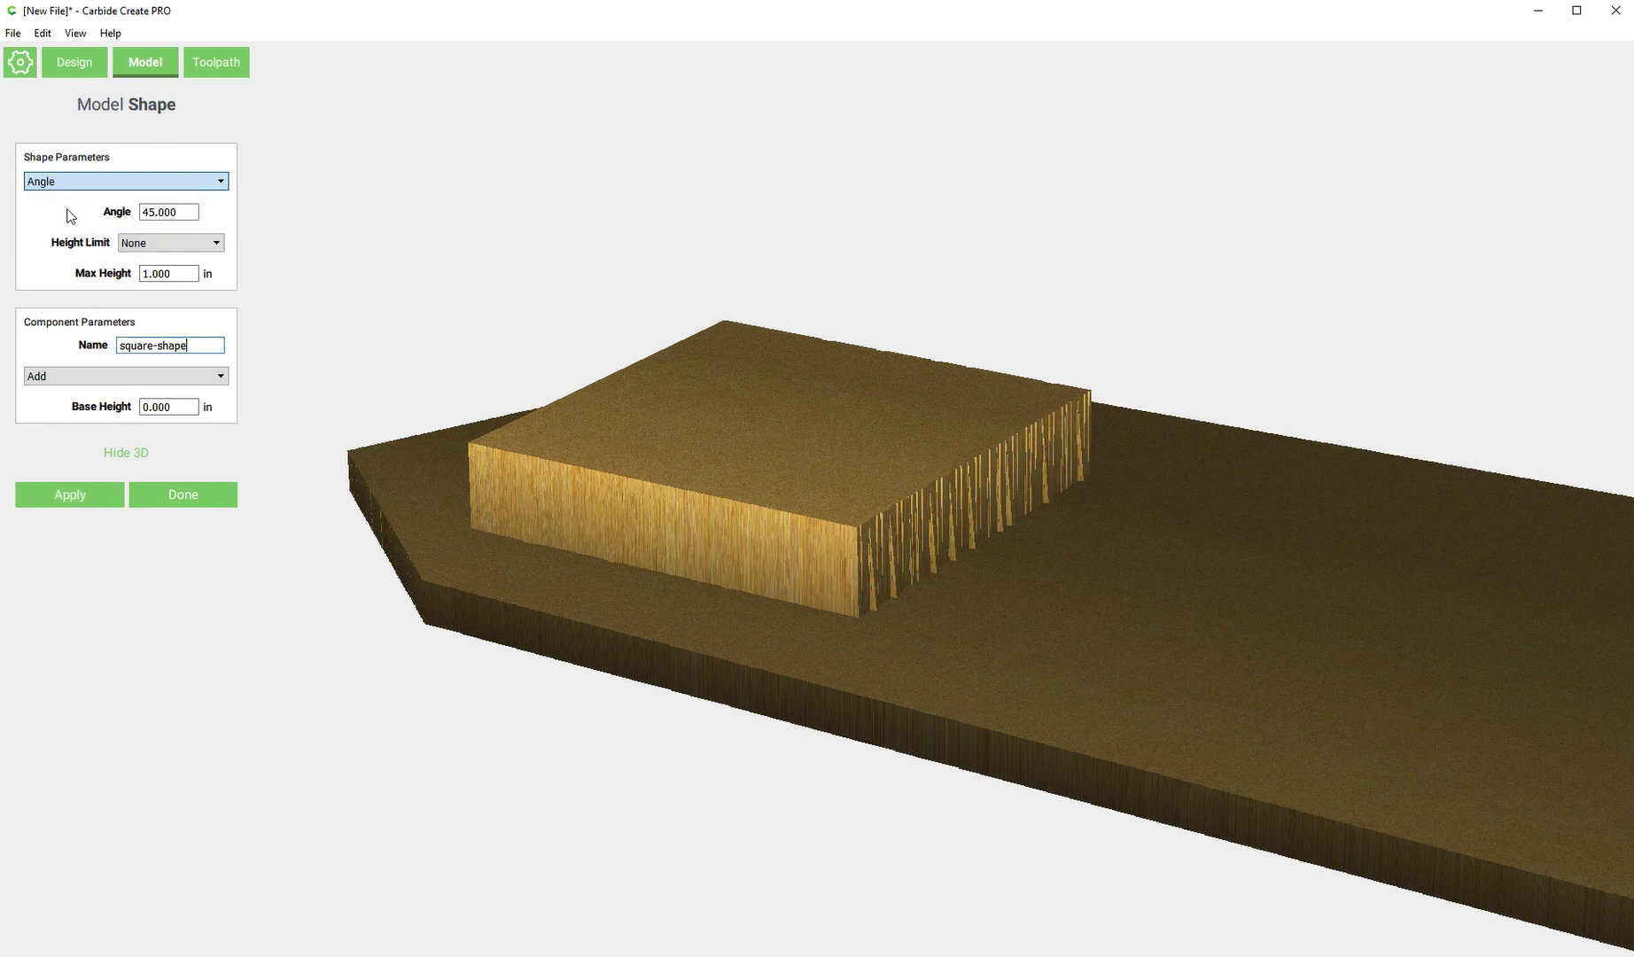
{"action": "left_click", "coordinate": [70, 494]}
{"action": "left_click_drag", "start_coordinate": [744, 612], "coordinate": [503, 431]}
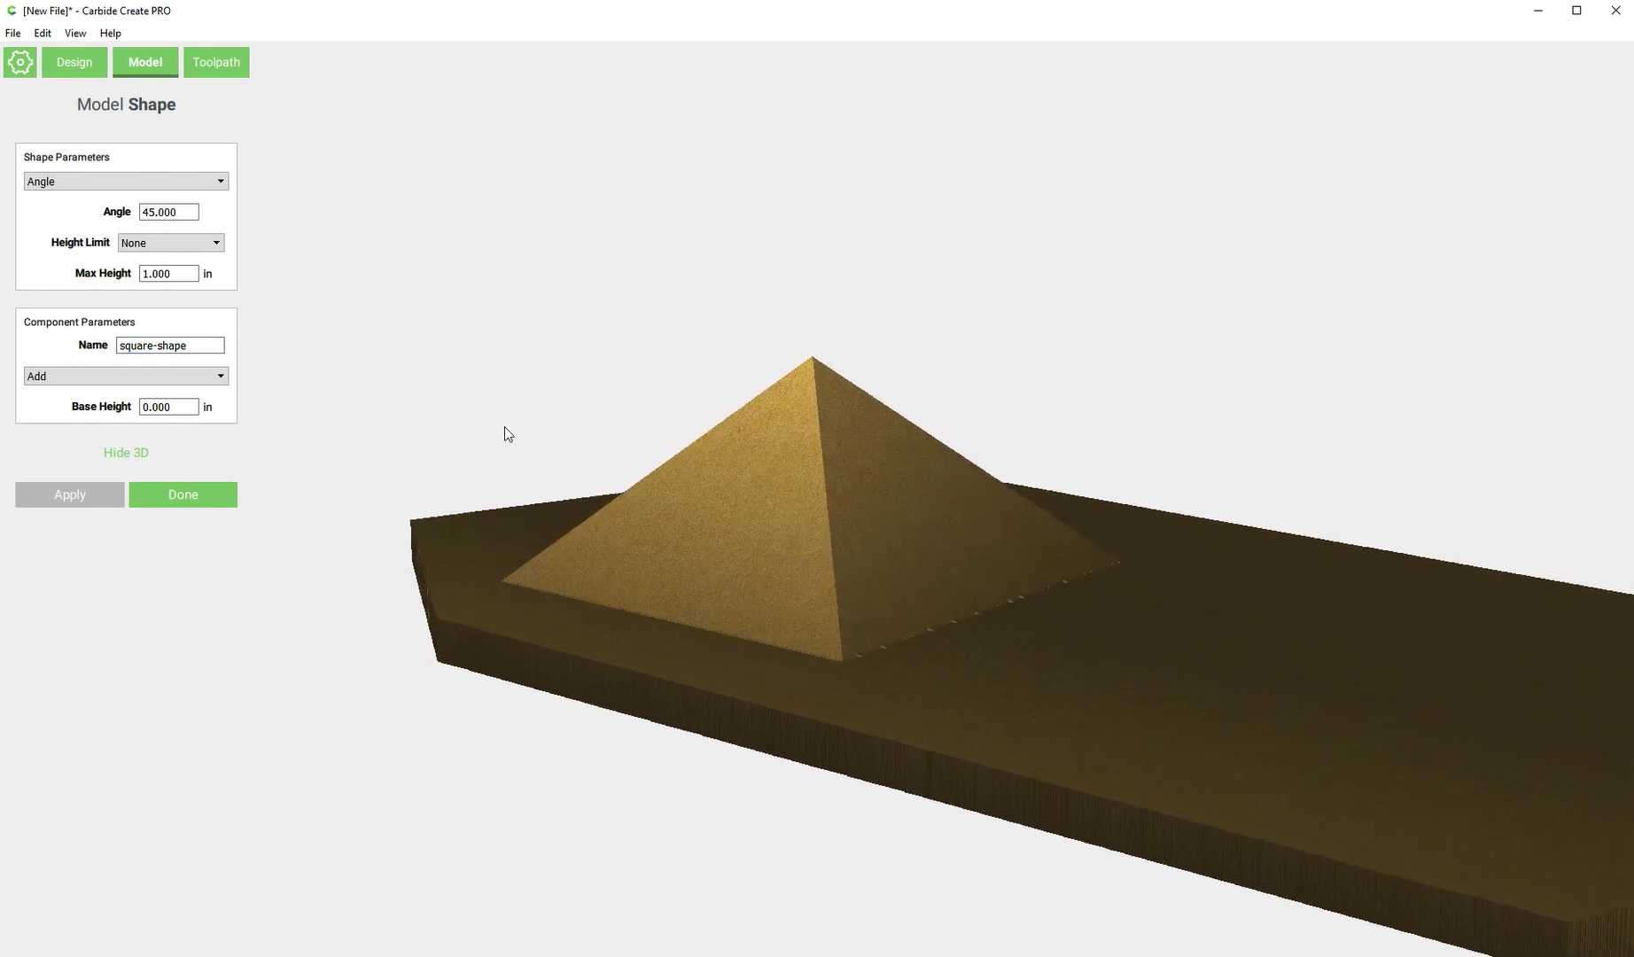
{"action": "left_click", "coordinate": [85, 182]}
{"action": "left_click", "coordinate": [67, 199]}
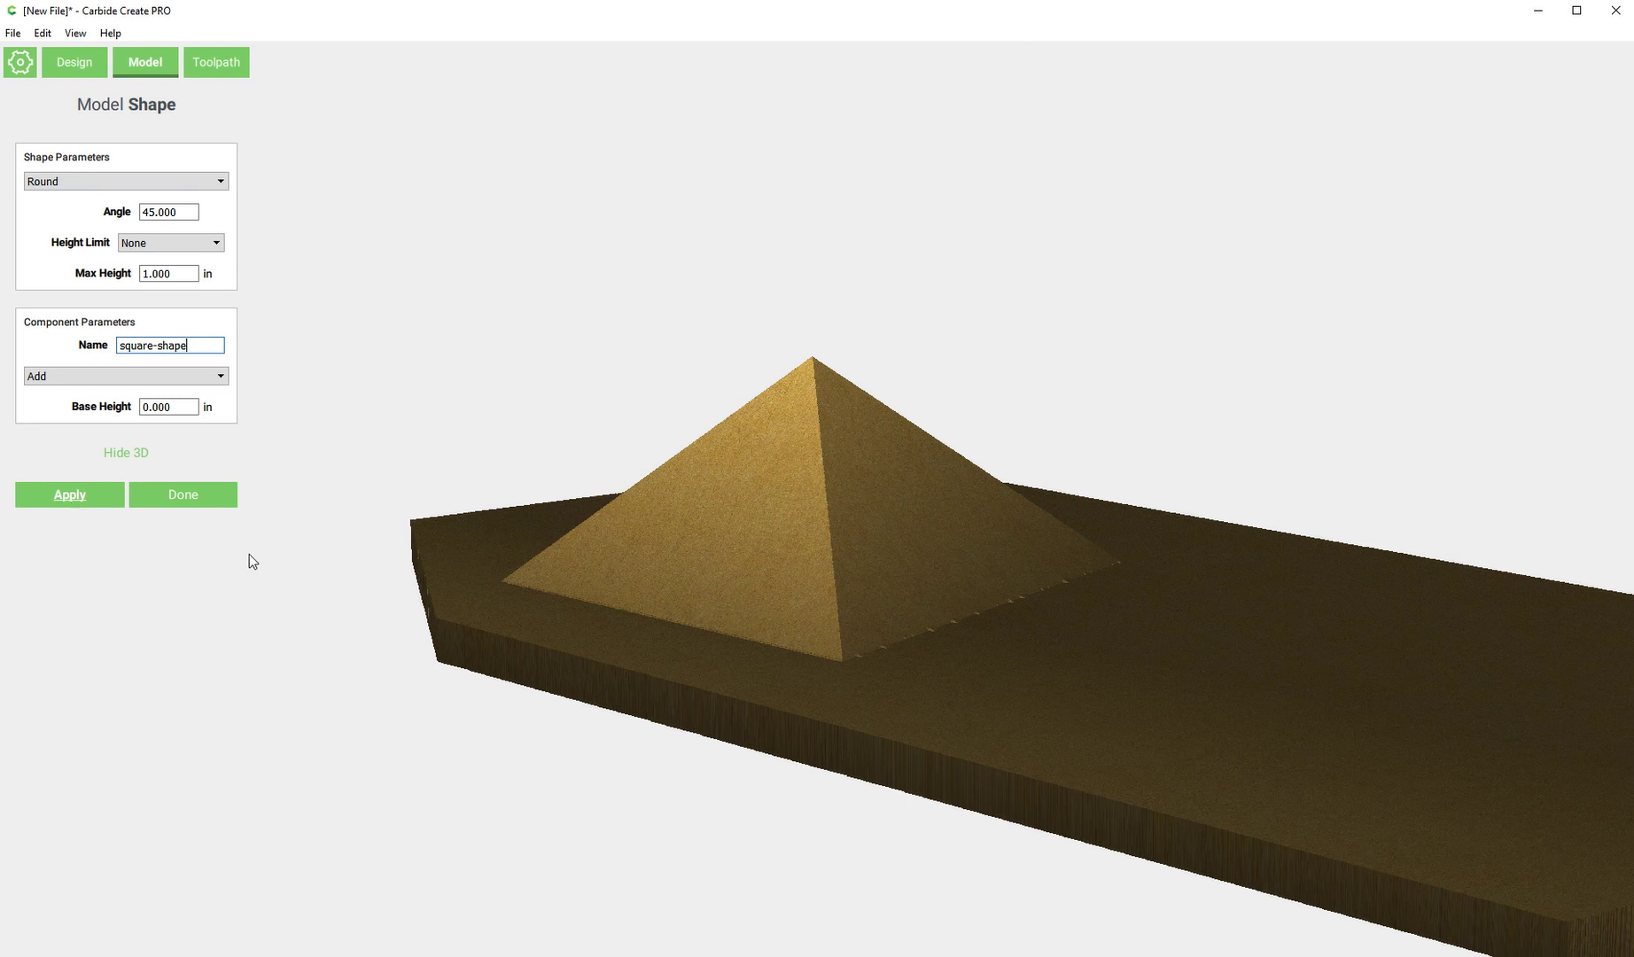
{"action": "left_click_drag", "start_coordinate": [861, 631], "coordinate": [913, 687]}
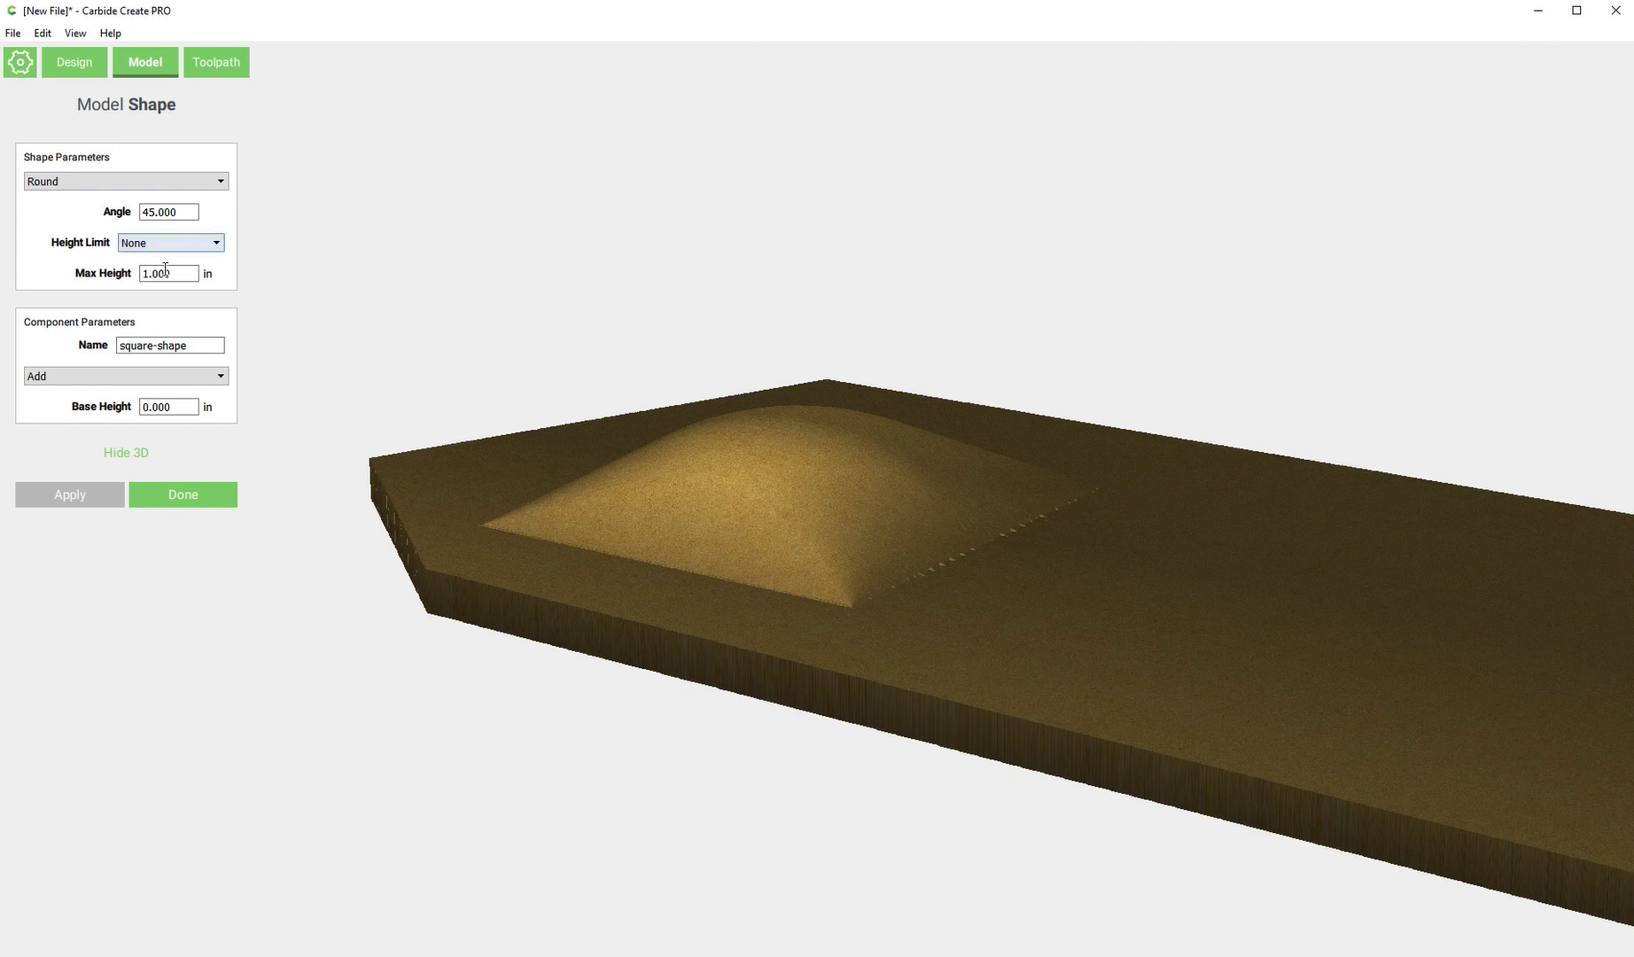
{"action": "left_click_drag", "start_coordinate": [814, 515], "coordinate": [811, 479]}
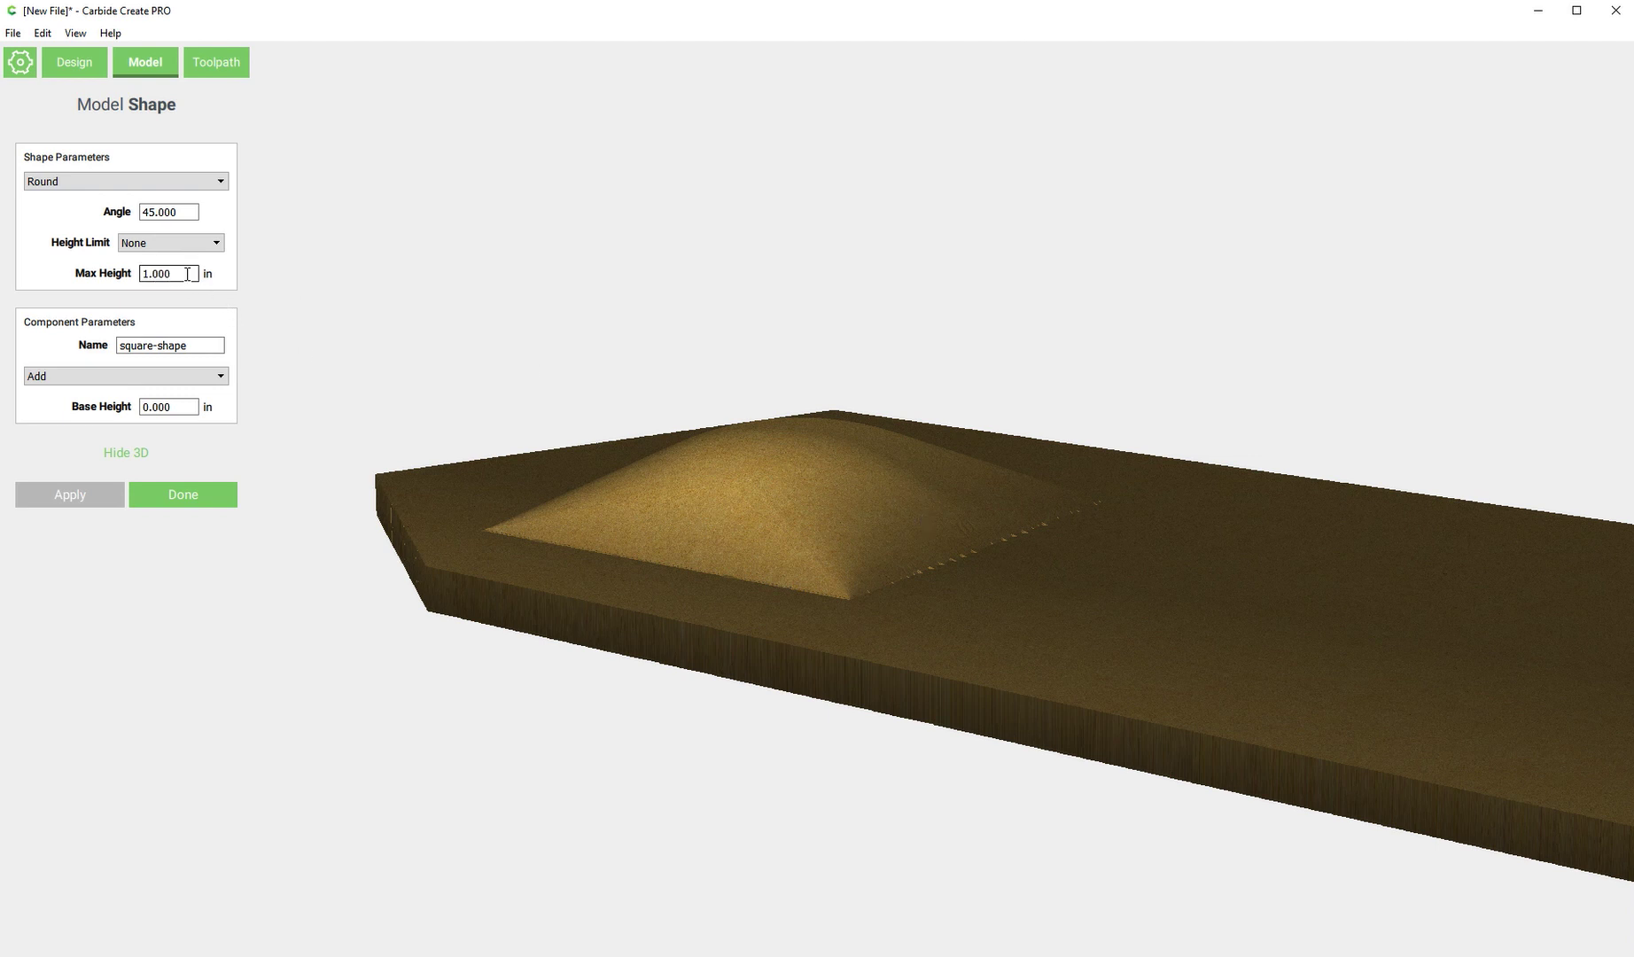
{"action": "left_click", "coordinate": [149, 242]}
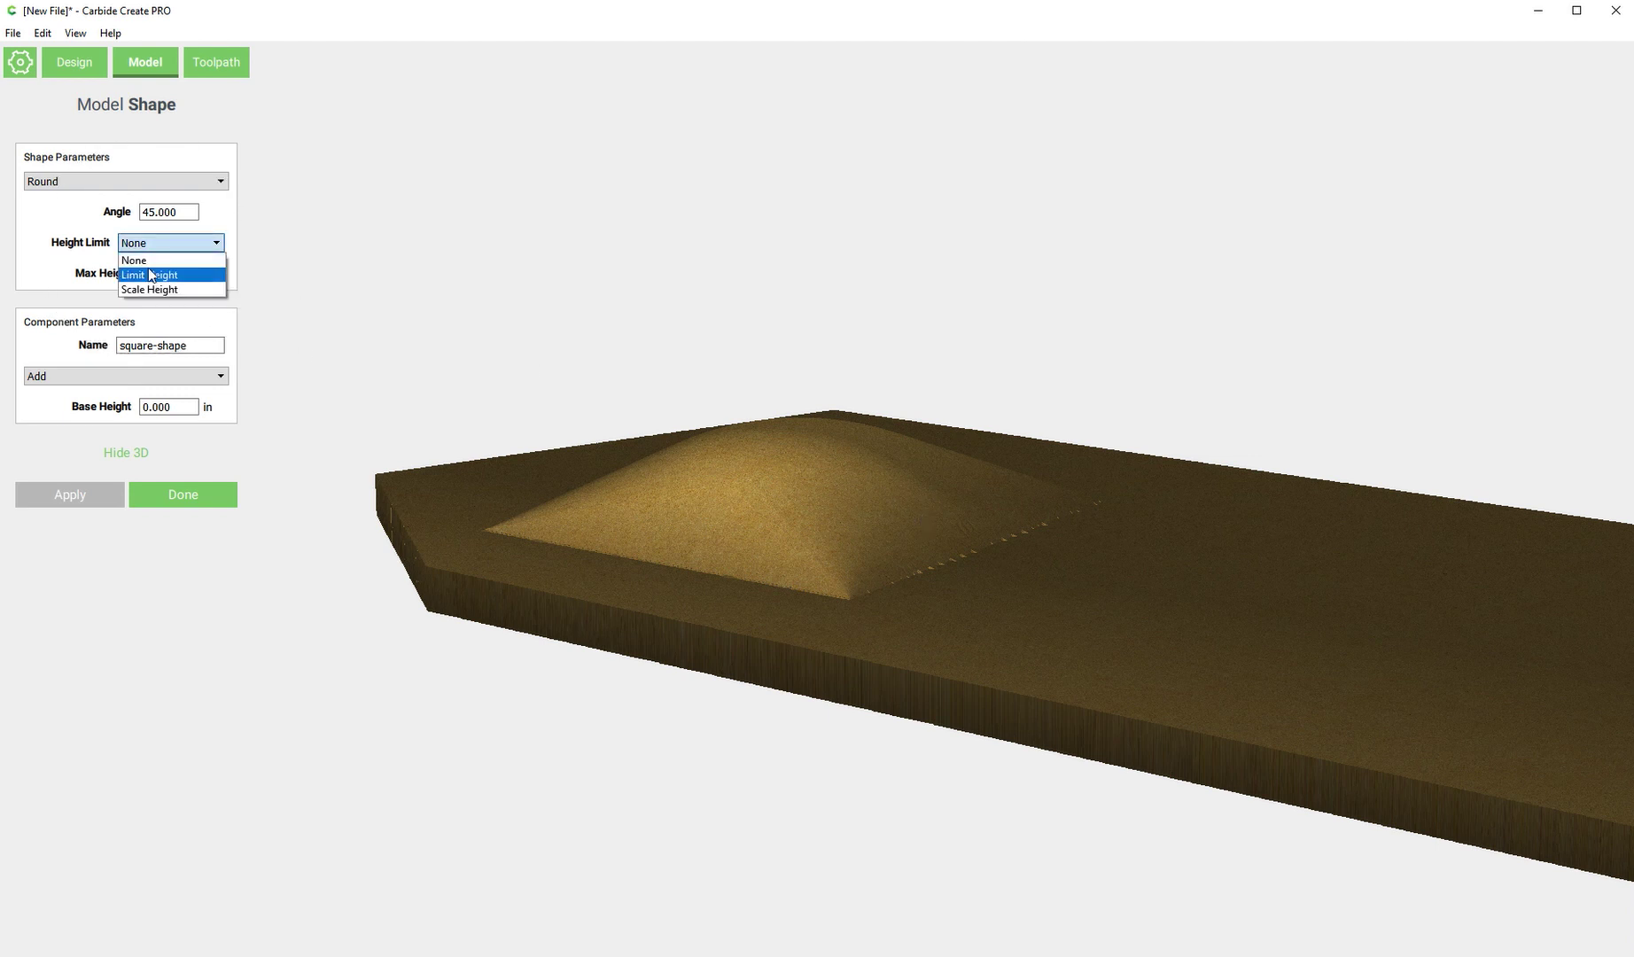
{"action": "left_click", "coordinate": [150, 274]}
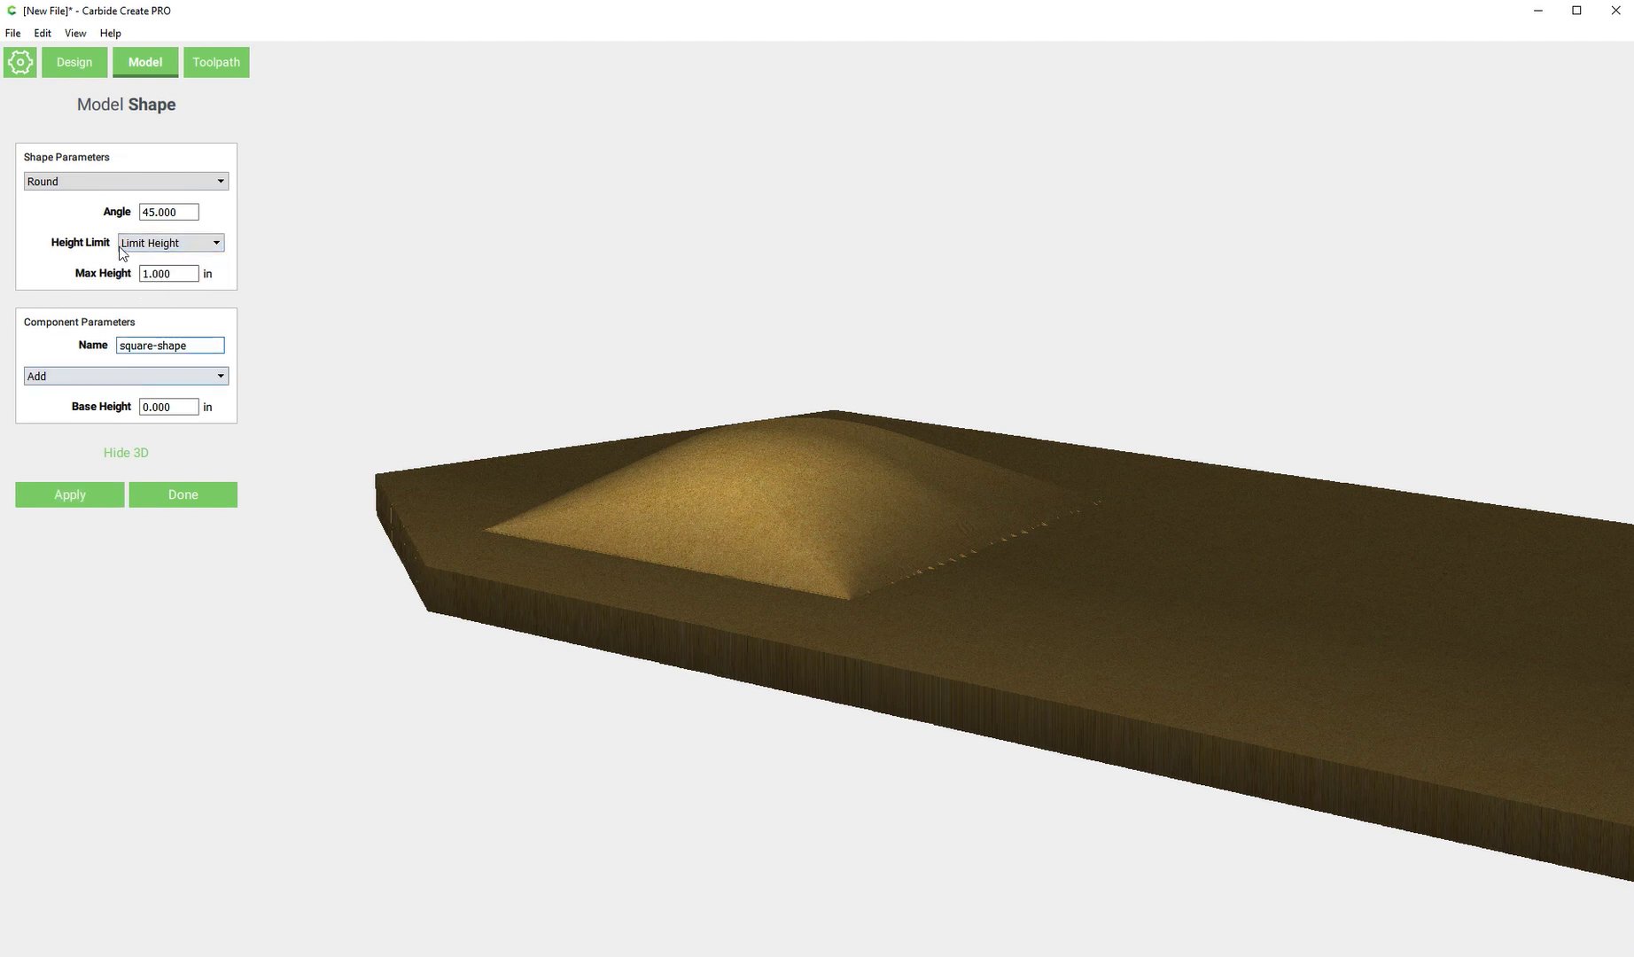
{"action": "left_click", "coordinate": [71, 496]}
{"action": "left_click_drag", "start_coordinate": [752, 544], "coordinate": [701, 510]}
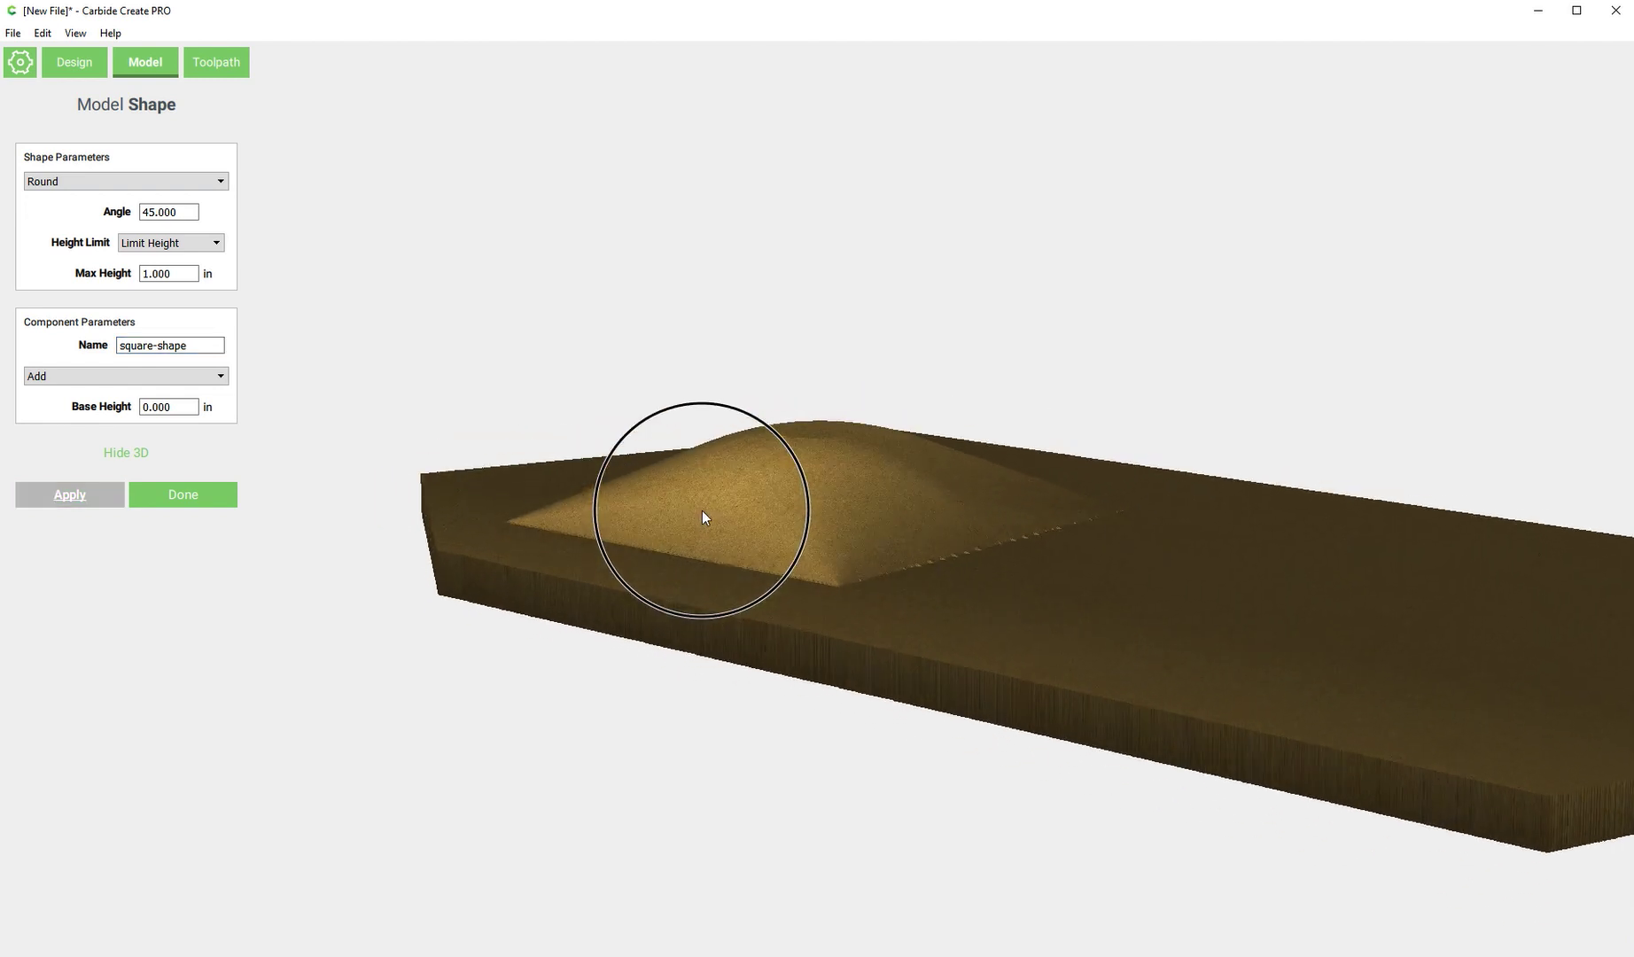
{"action": "scroll", "coordinate": [817, 437], "scroll_direction": "up", "scroll_amount": 3}
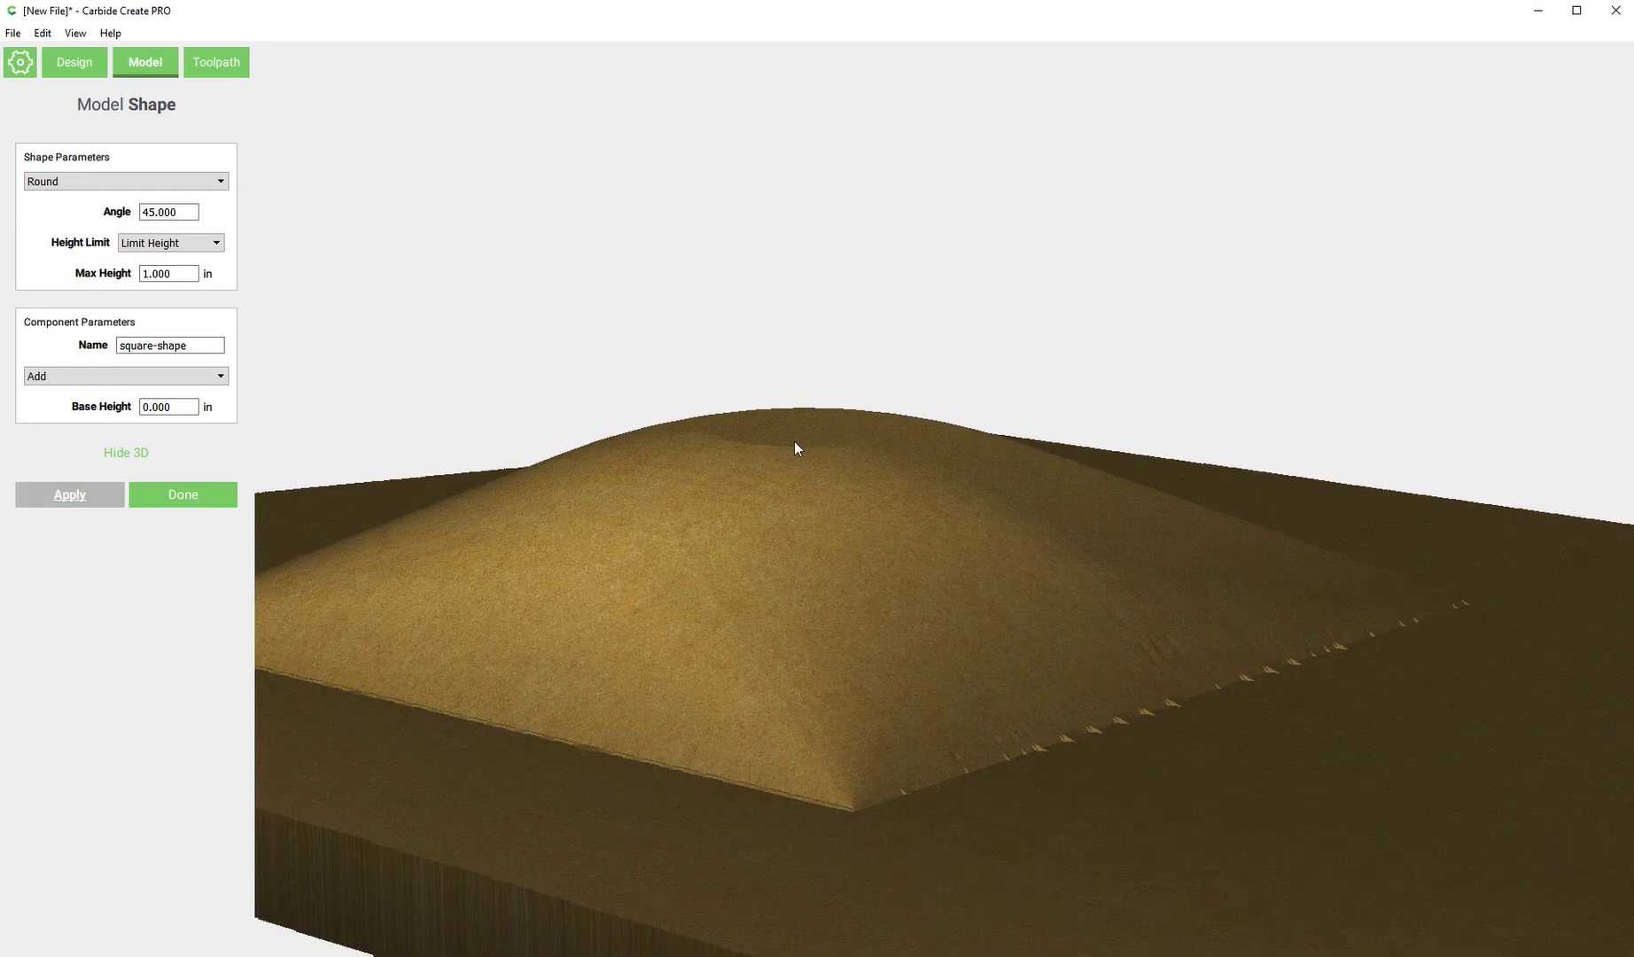
{"action": "double_click", "coordinate": [178, 275]}
{"action": "left_click_drag", "start_coordinate": [869, 507], "coordinate": [813, 510]}
{"action": "scroll", "coordinate": [834, 545], "scroll_direction": "down", "scroll_amount": 5}
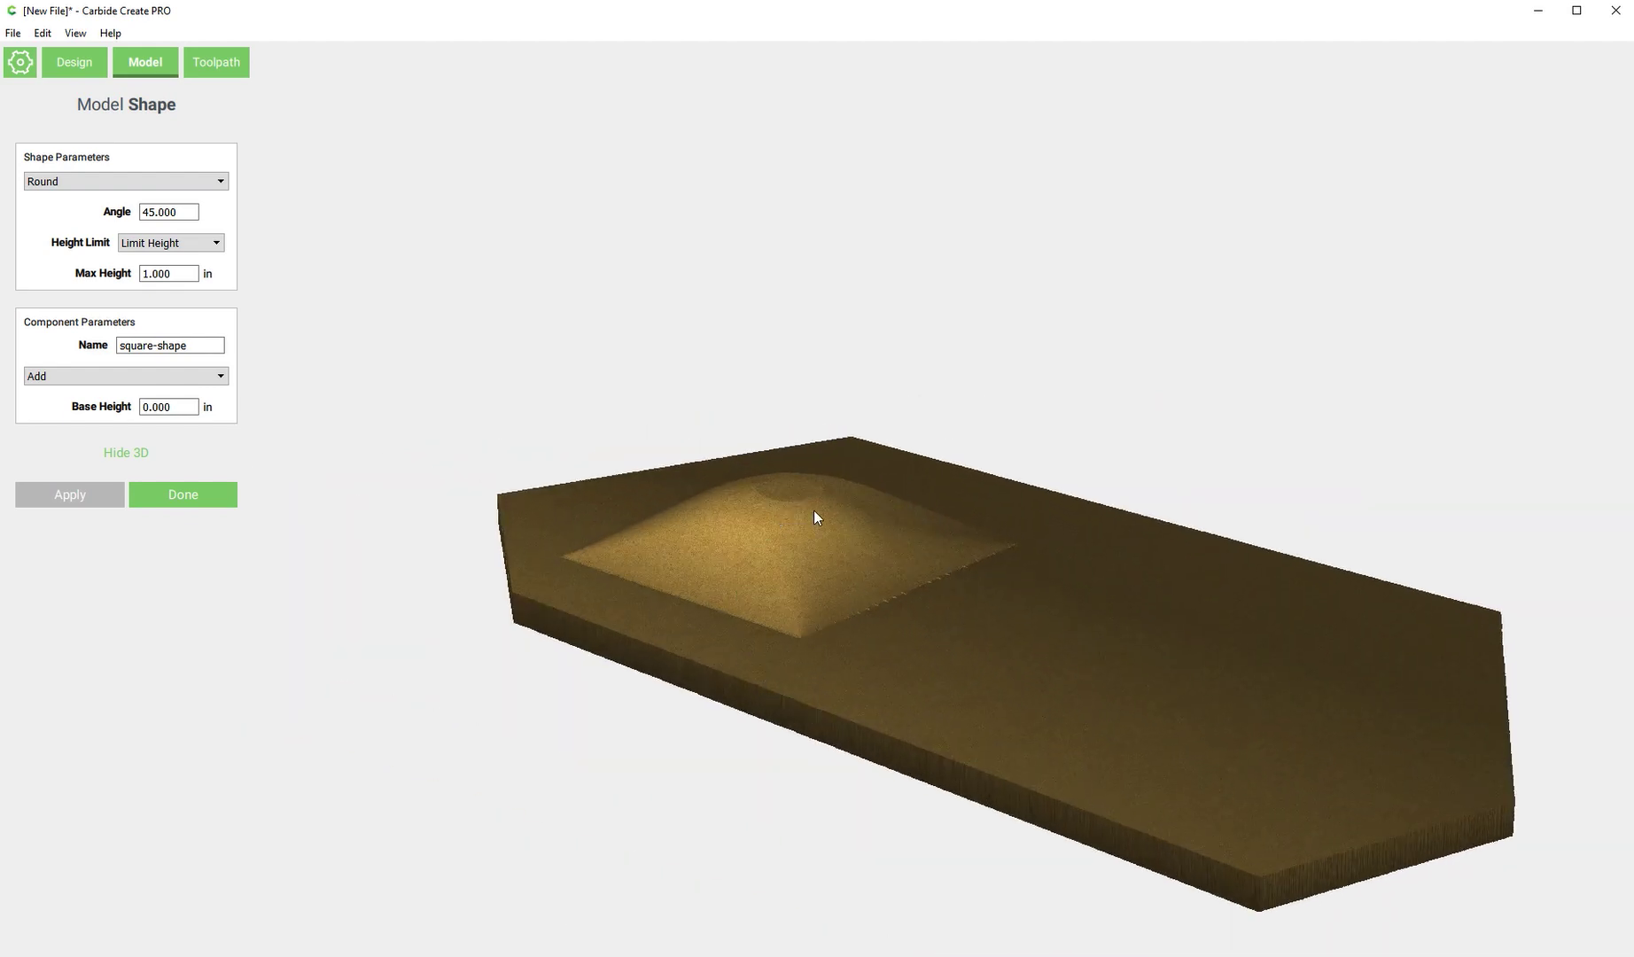
{"action": "scroll", "coordinate": [814, 511], "scroll_direction": "up", "scroll_amount": 3}
{"action": "left_click", "coordinate": [167, 243]}
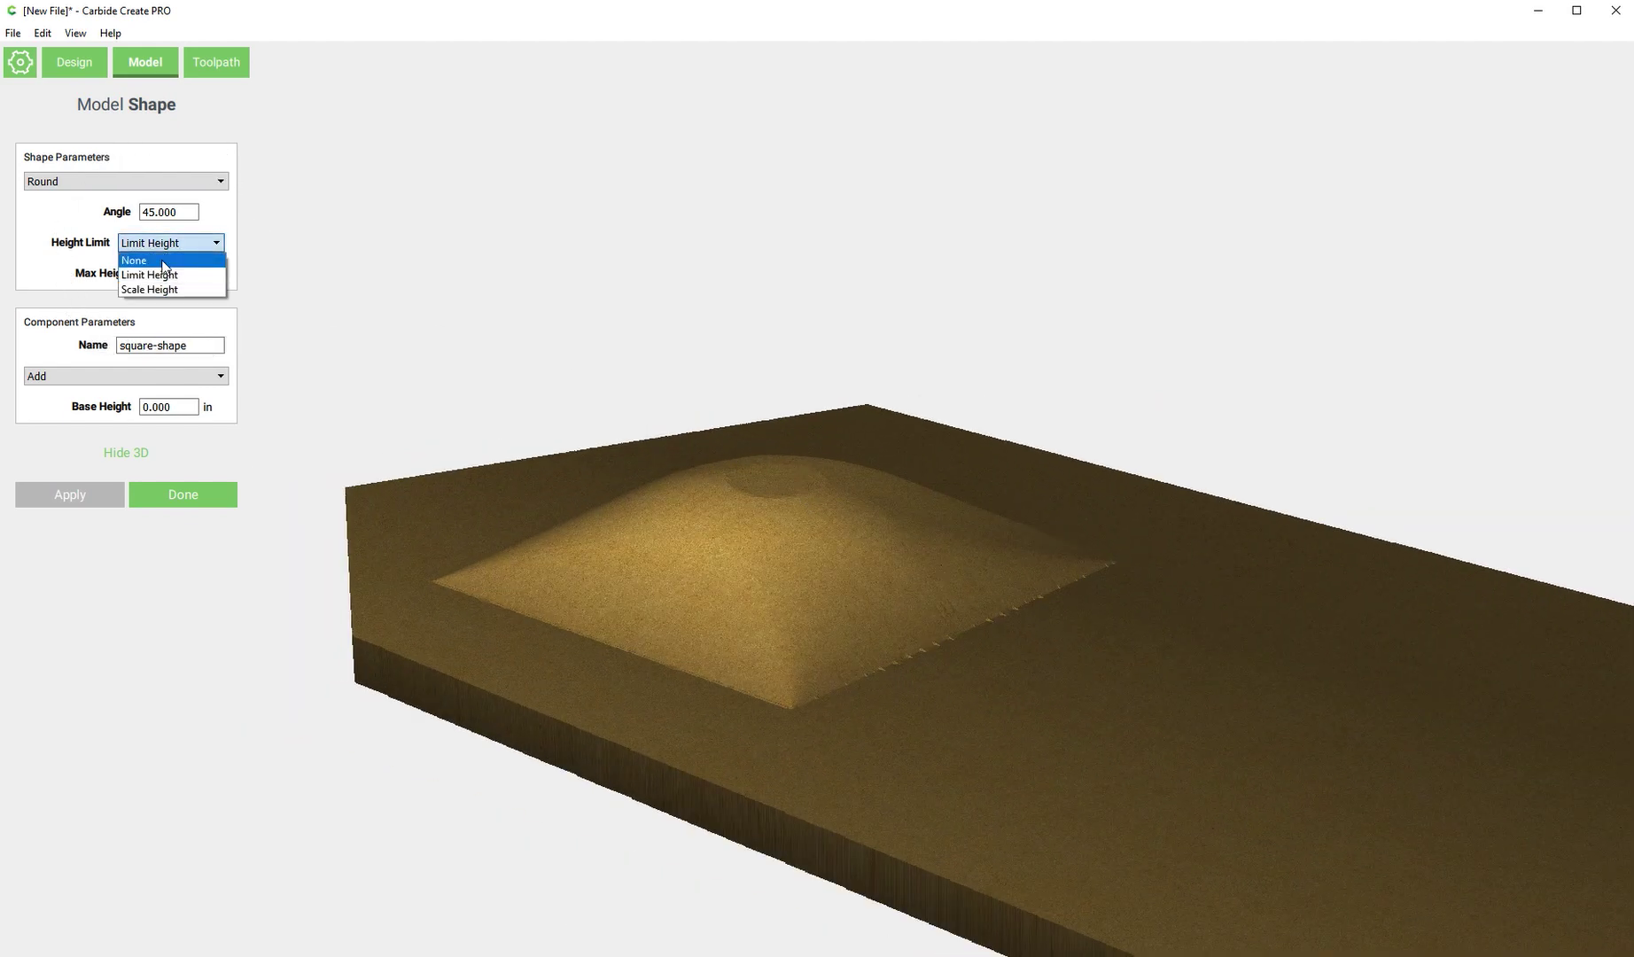
{"action": "left_click", "coordinate": [163, 261]}
{"action": "left_click", "coordinate": [81, 494]}
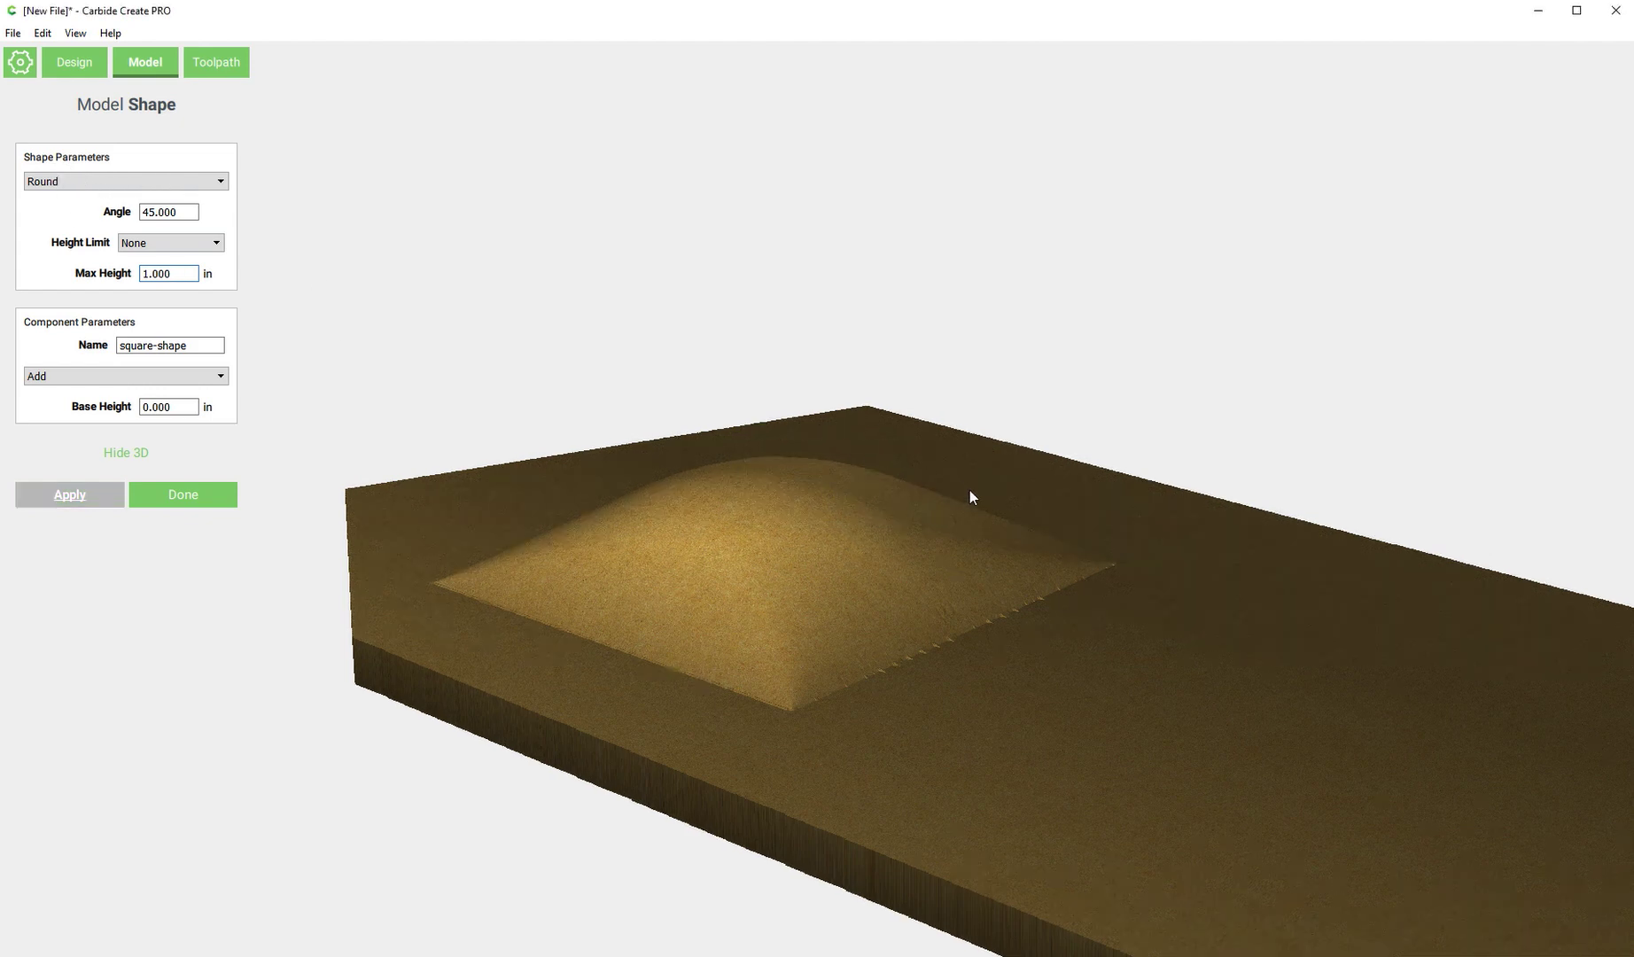
{"action": "left_click_drag", "start_coordinate": [714, 534], "coordinate": [925, 685]}
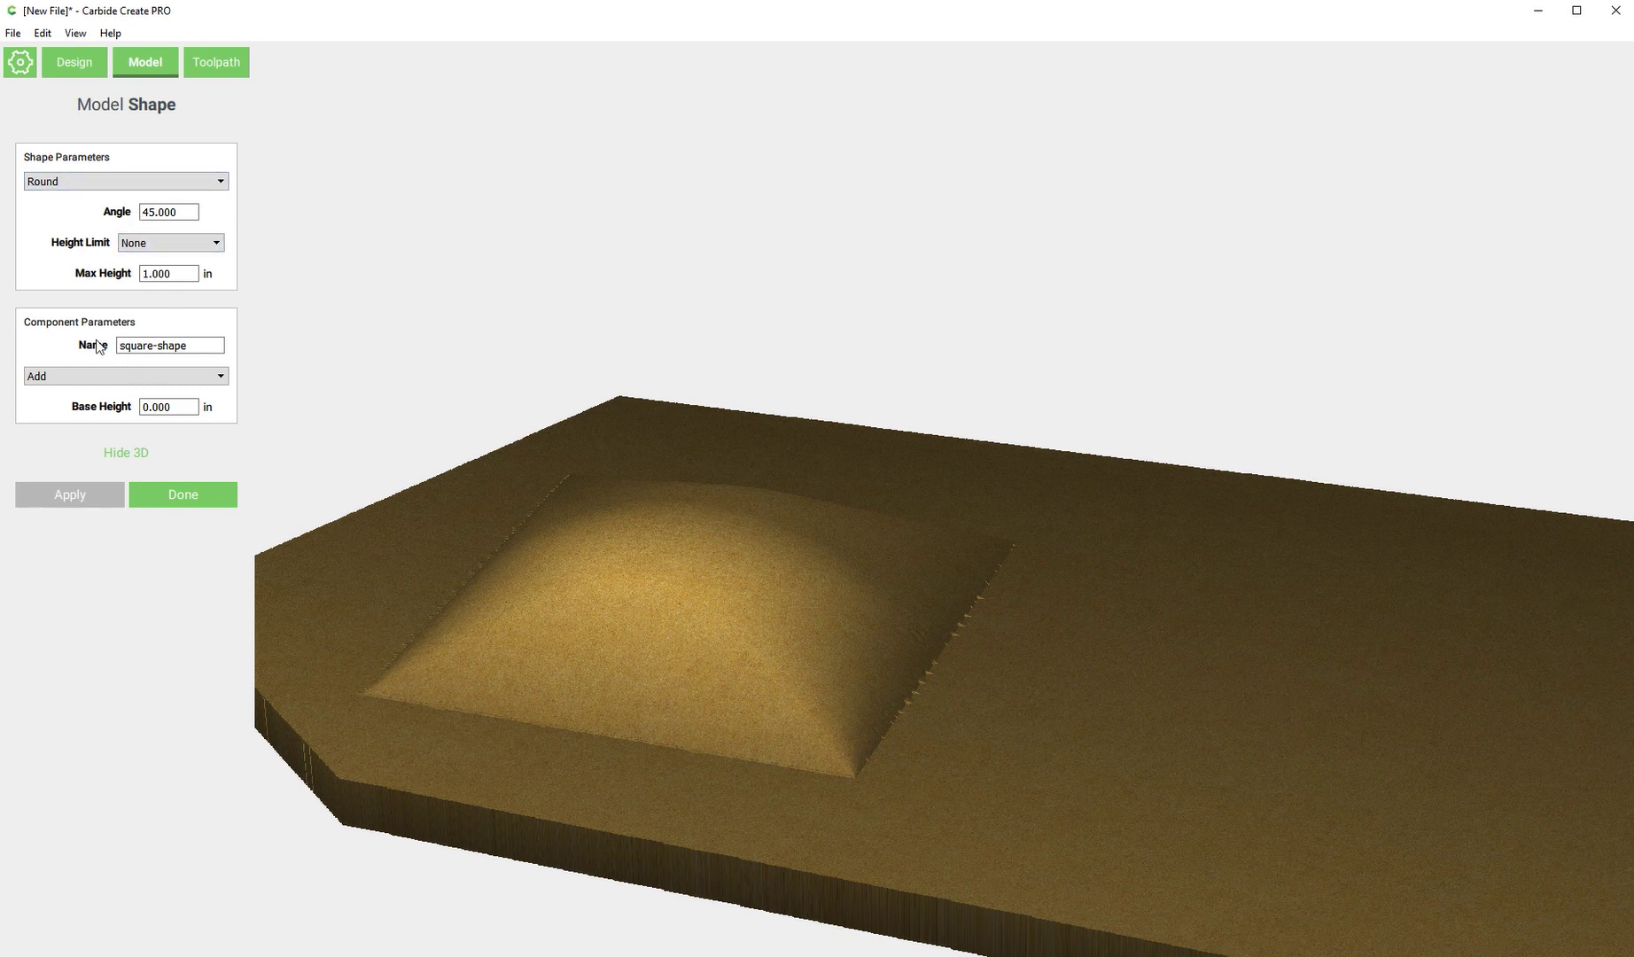
- Switch square-shape's profile from Round to Angle and apply it
{"action": "left_click", "coordinate": [66, 182]}
{"action": "left_click", "coordinate": [60, 222]}
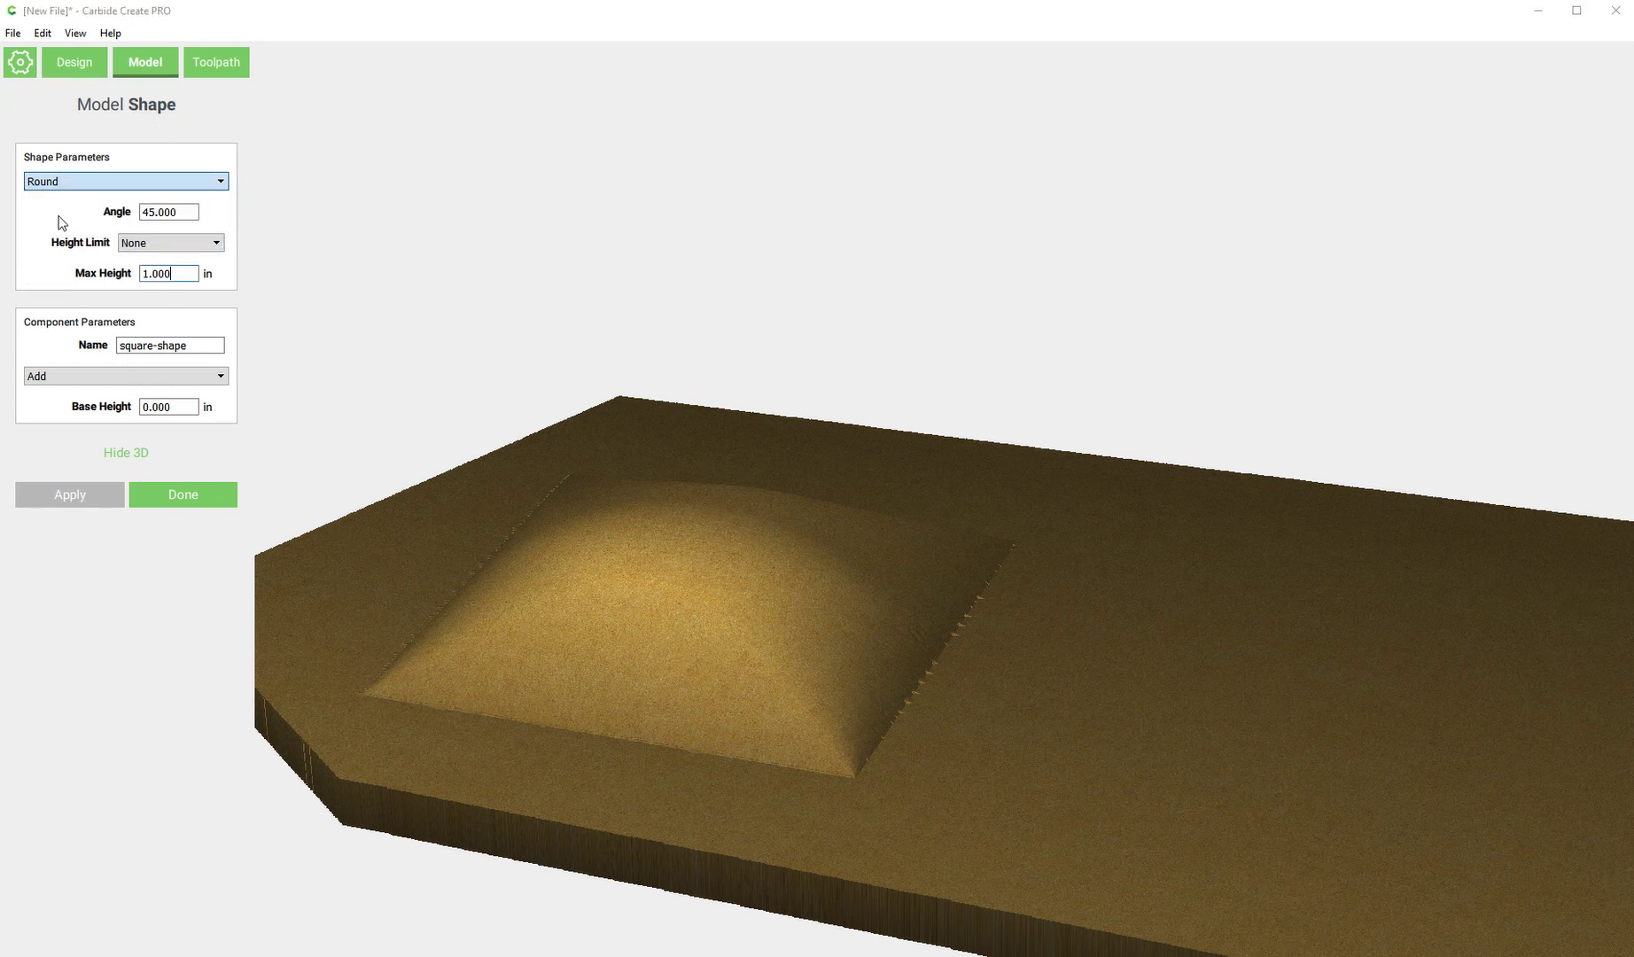
{"action": "key", "text": "alt+Down"}
{"action": "left_click", "coordinate": [55, 221]}
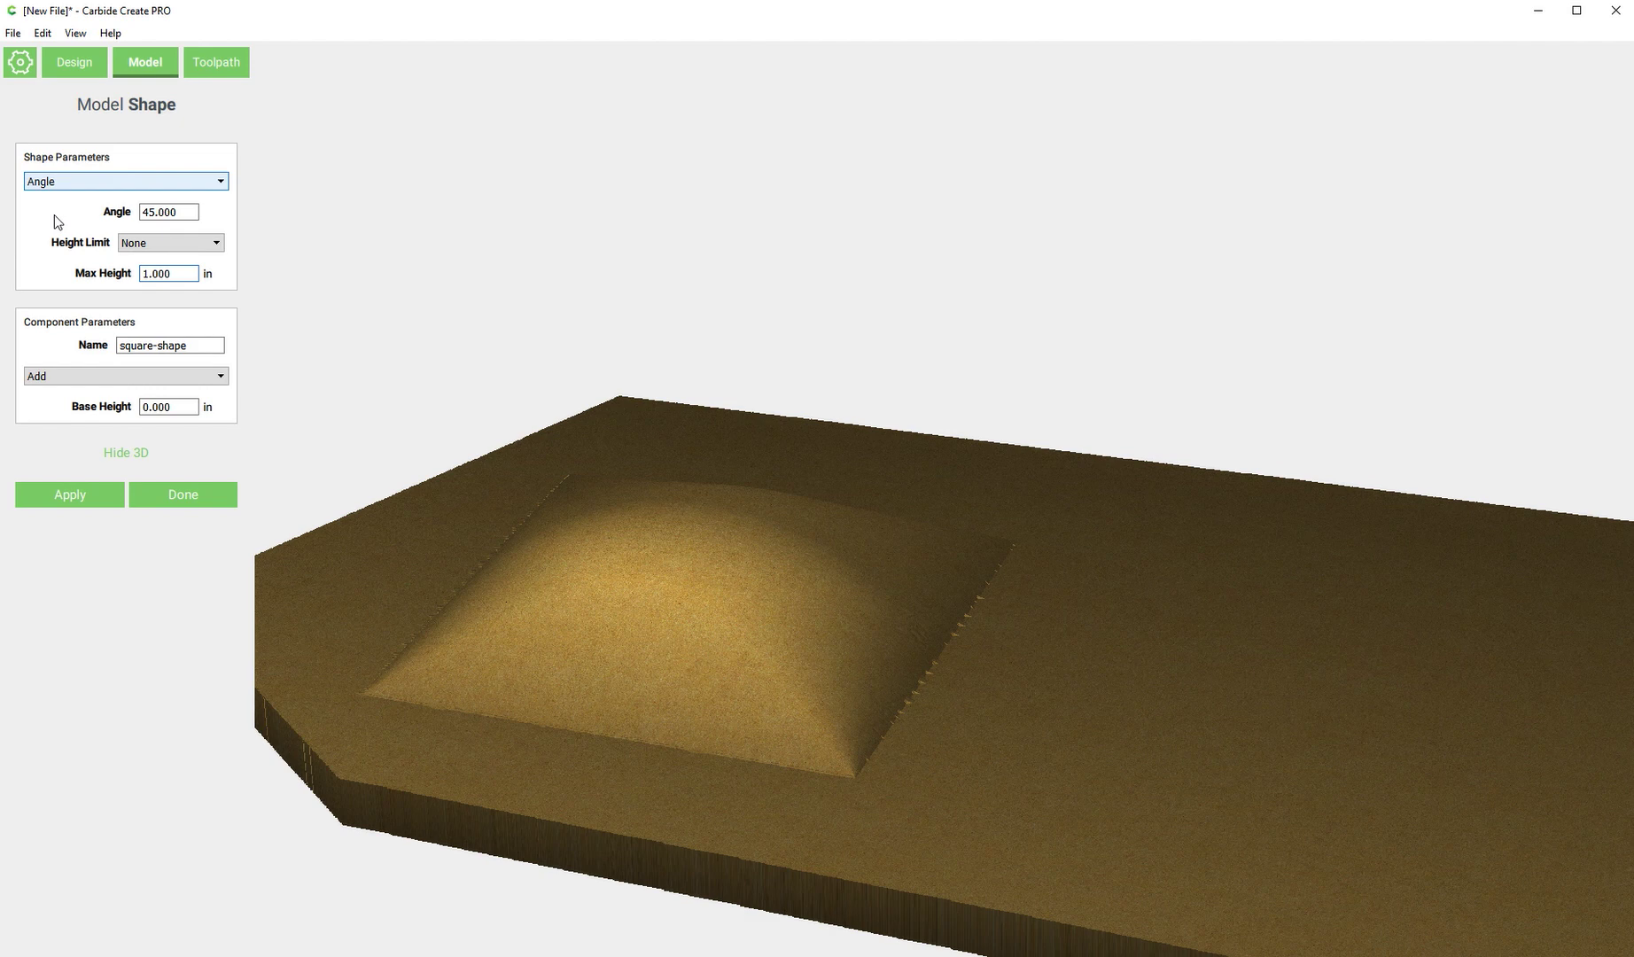
{"action": "left_click", "coordinate": [69, 501]}
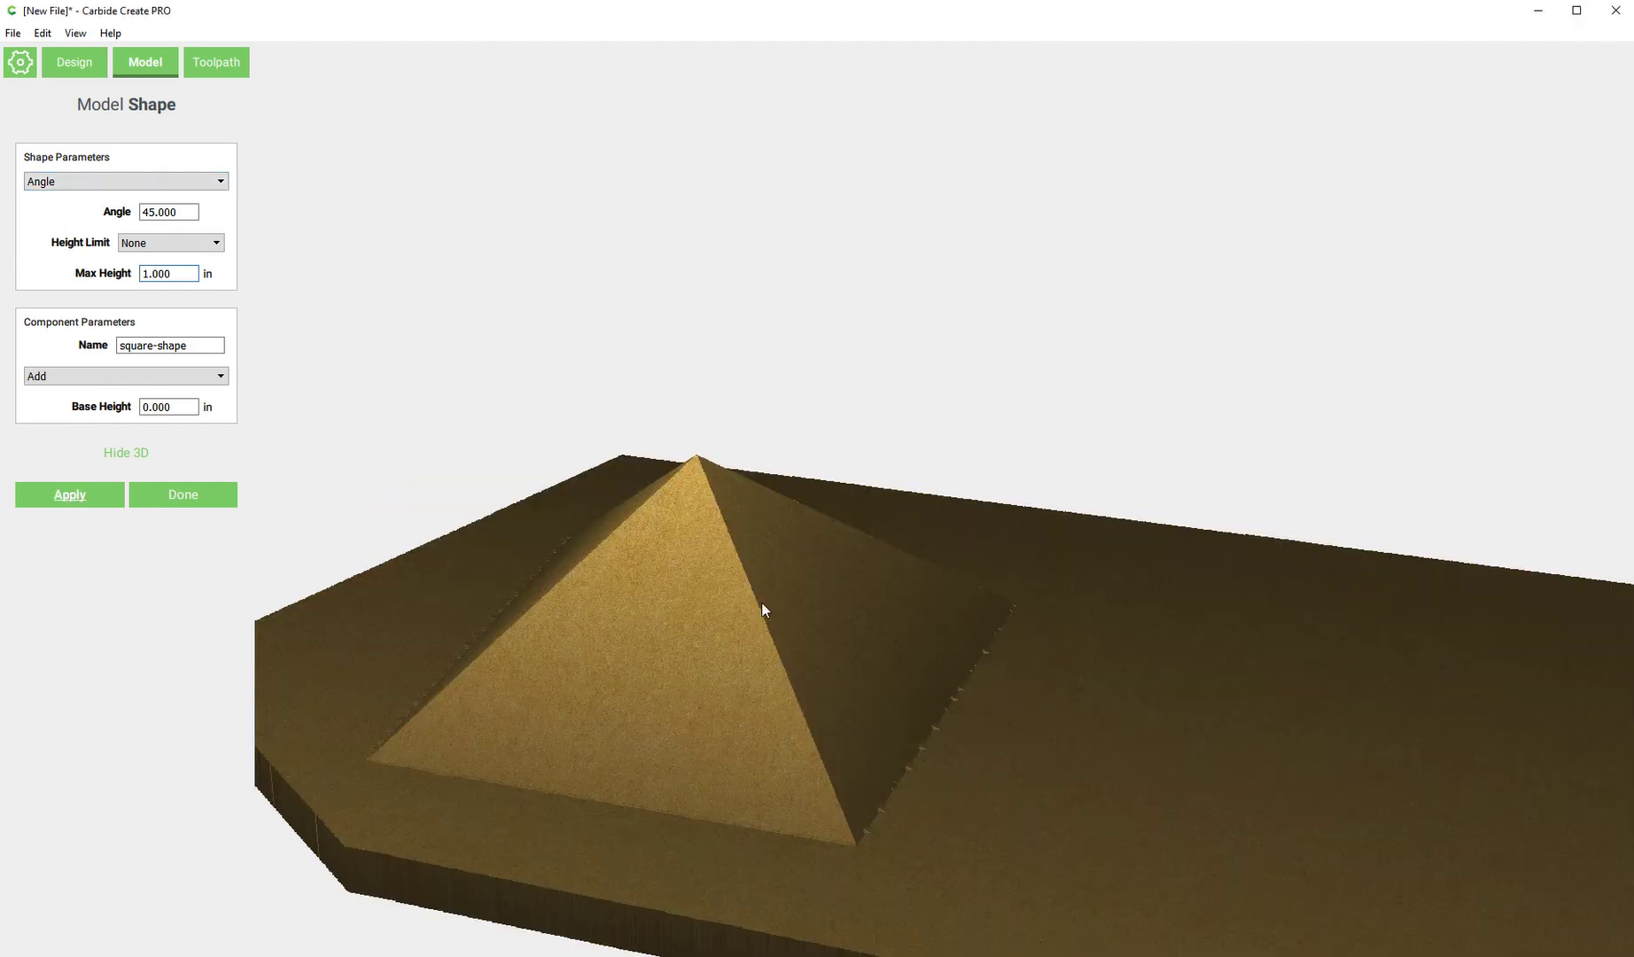
{"action": "key", "text": "ctrl"}
{"action": "left_click_drag", "start_coordinate": [770, 590], "coordinate": [729, 690]}
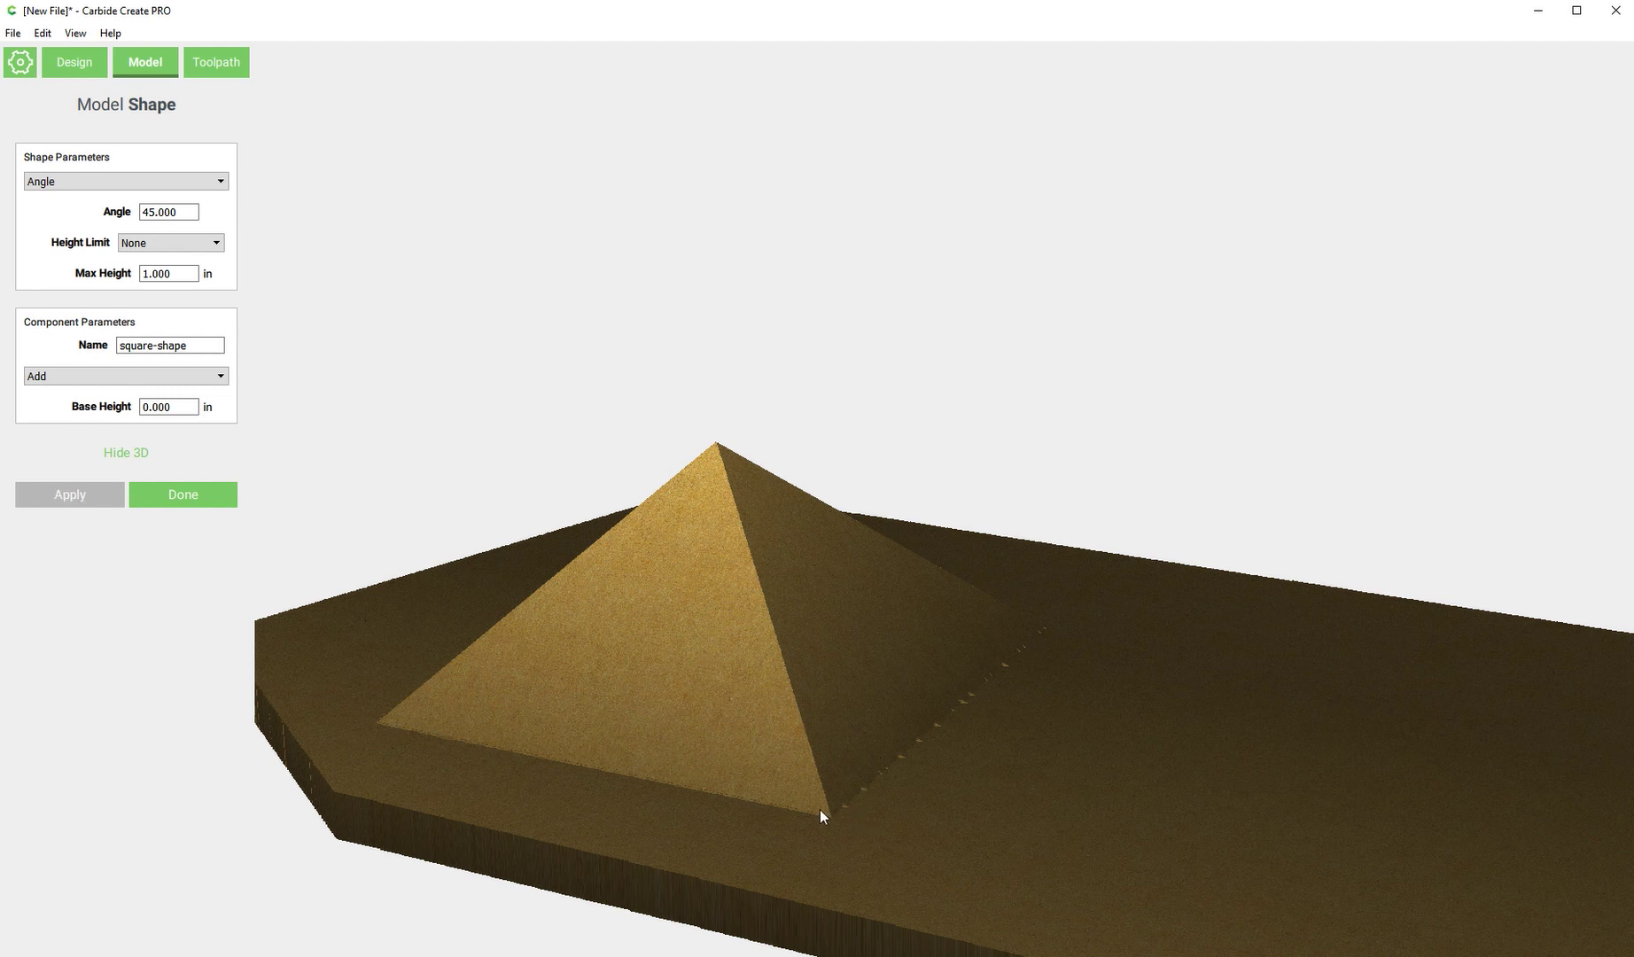
- Set Height Limit to Scale Height with a 0.25 in maximum and apply it
{"action": "left_click", "coordinate": [151, 241]}
{"action": "left_click", "coordinate": [163, 286]}
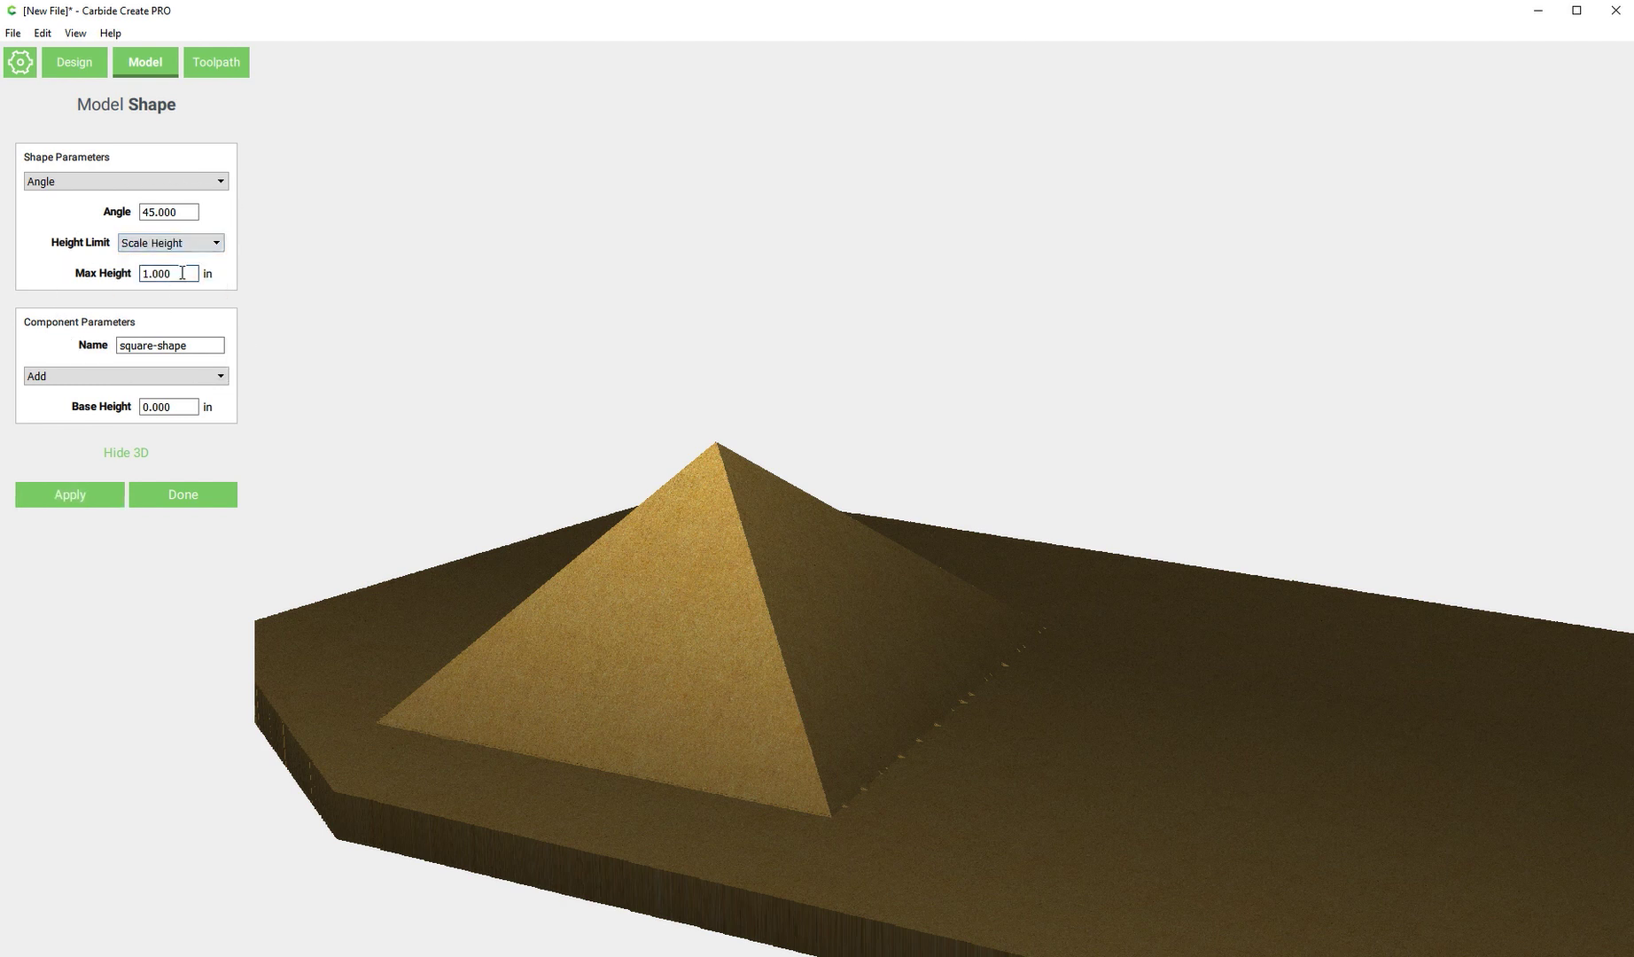
{"action": "left_click_drag", "start_coordinate": [184, 272], "coordinate": [133, 274]}
{"action": "type", "text": ".25"}
{"action": "left_click", "coordinate": [68, 497]}
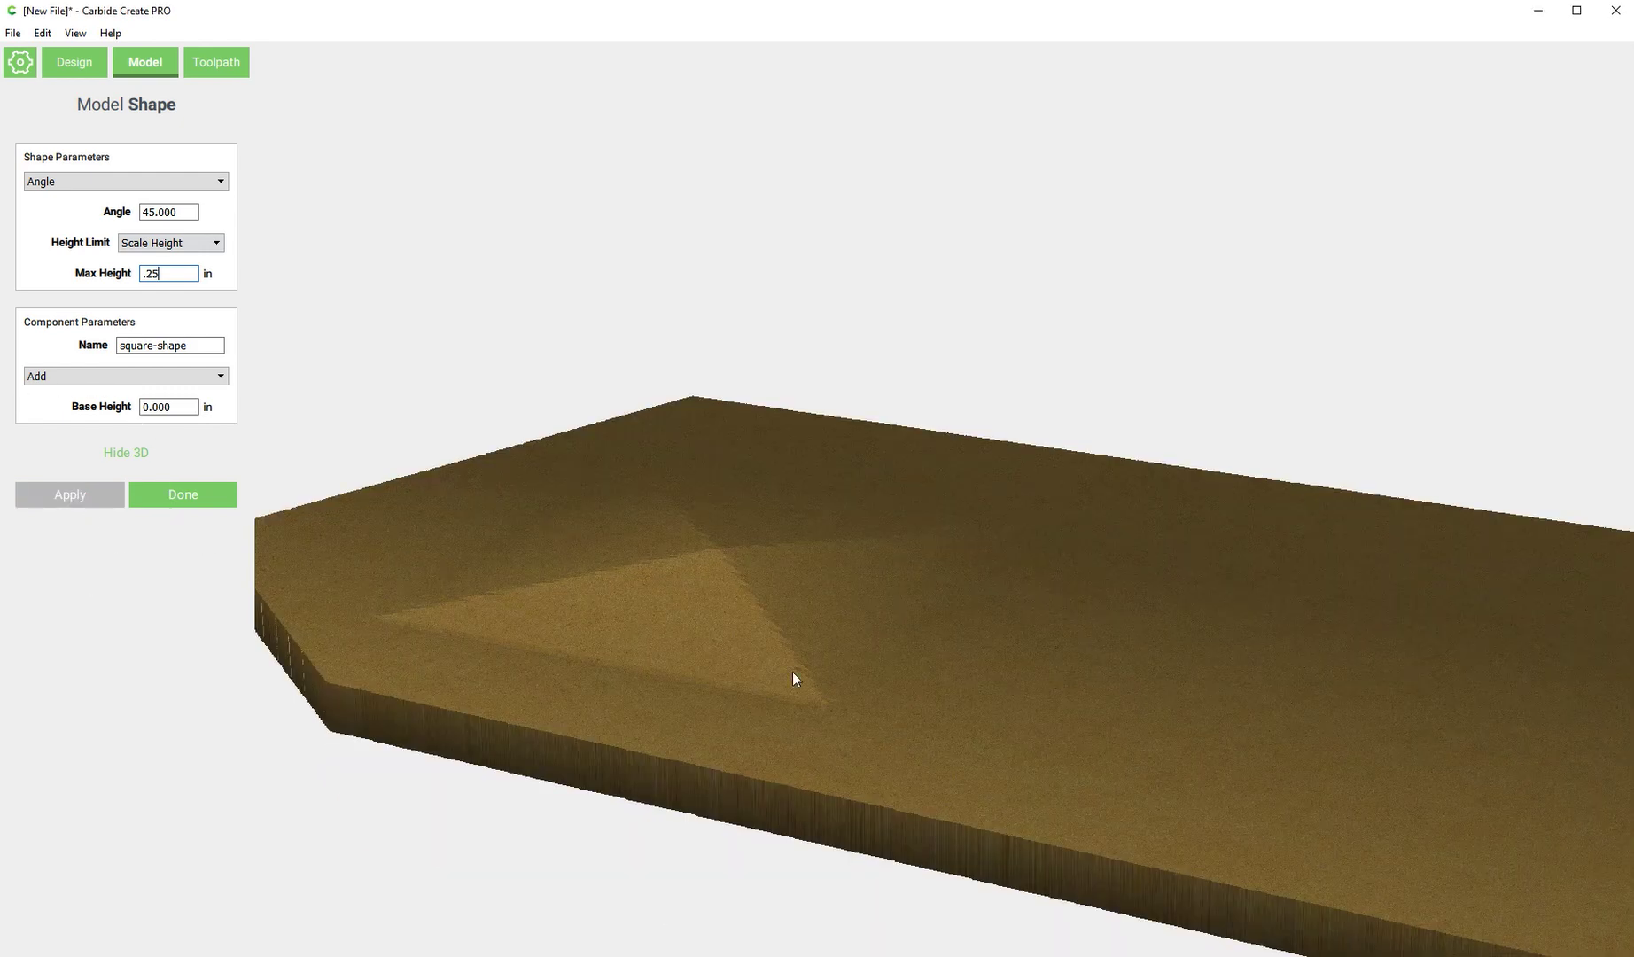
{"action": "left_click", "coordinate": [877, 572]}
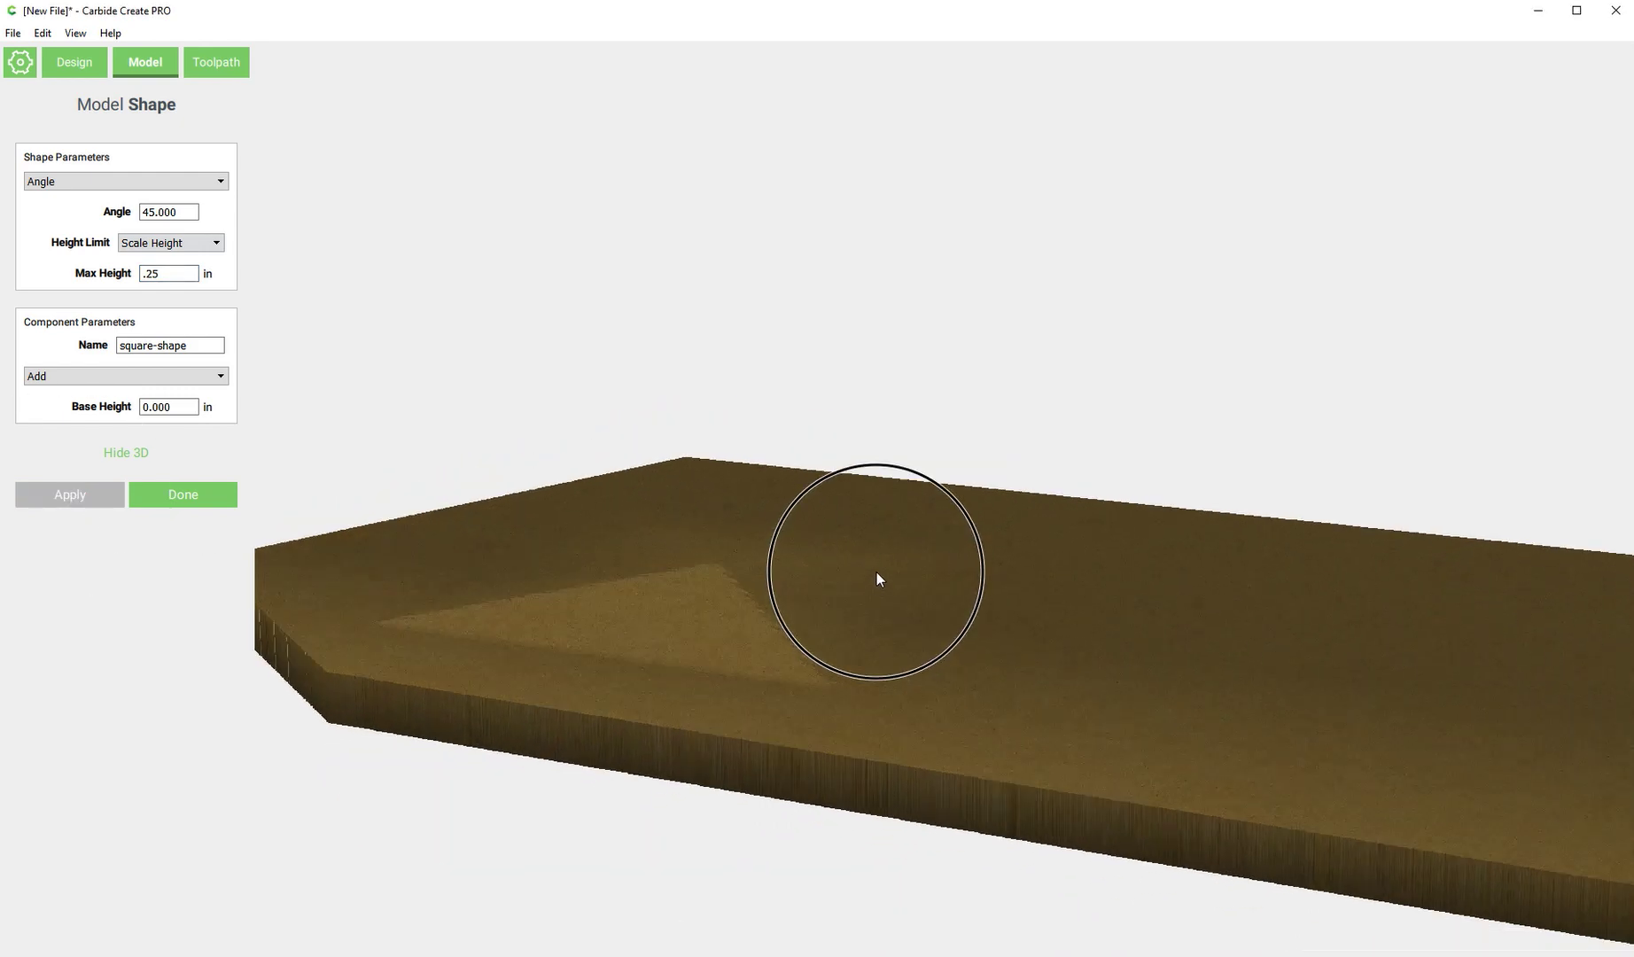
{"action": "left_click_drag", "start_coordinate": [877, 576], "coordinate": [617, 787]}
{"action": "right_click_drag", "start_coordinate": [886, 542], "coordinate": [698, 516]}
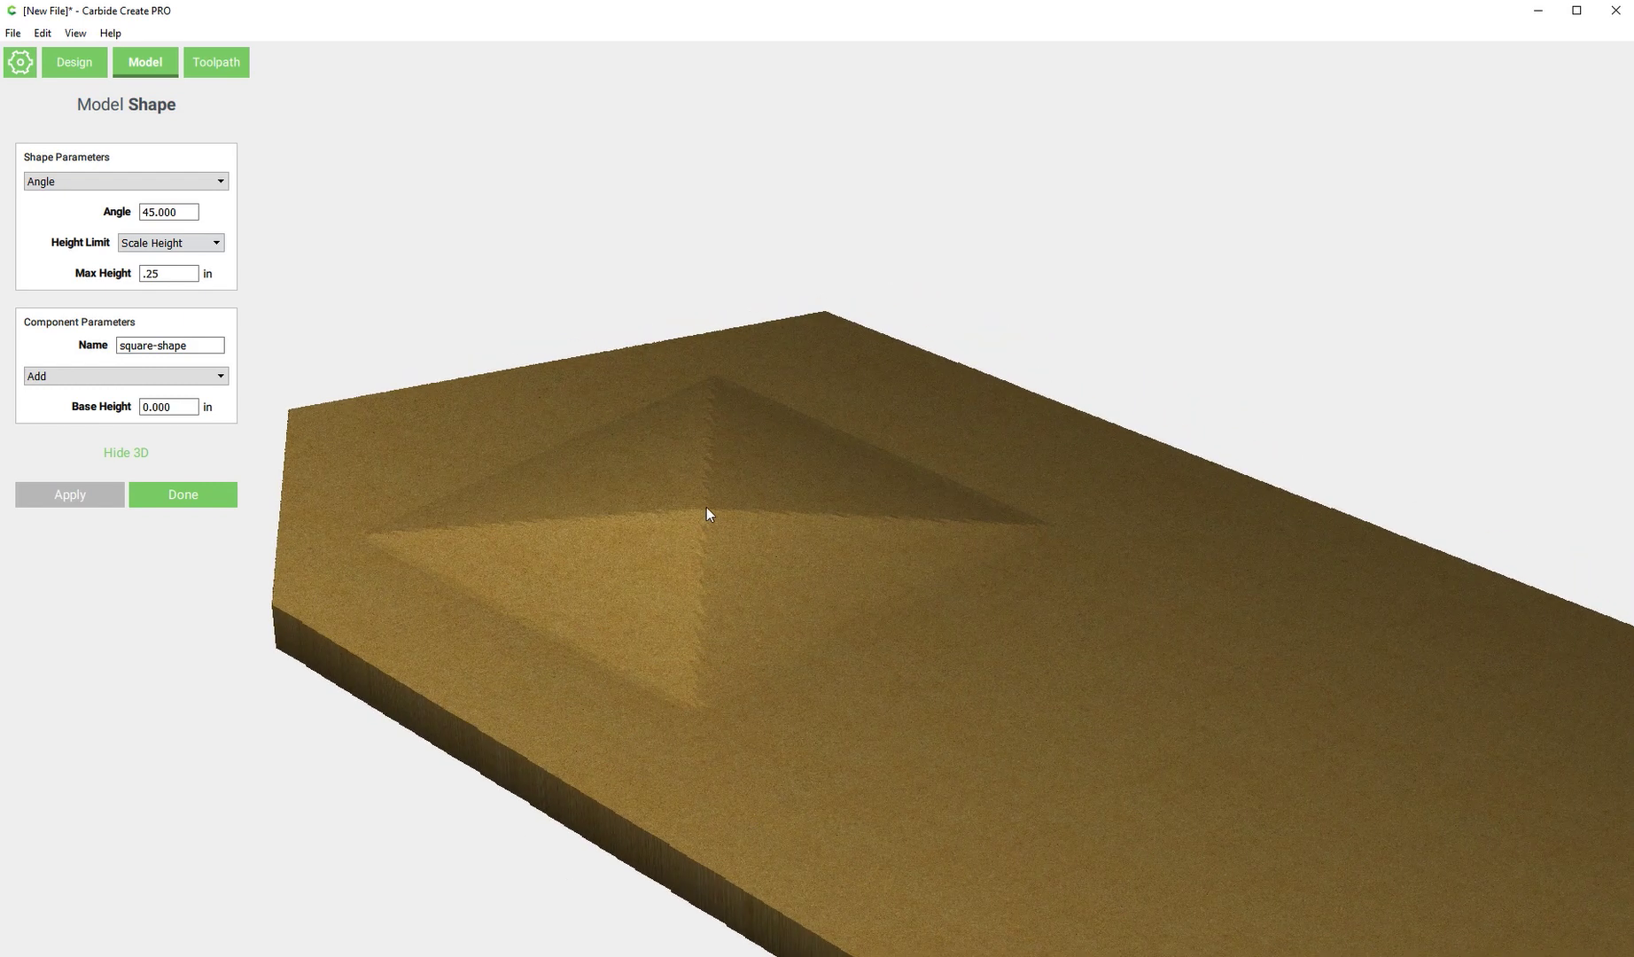
{"action": "double_click", "coordinate": [152, 274]}
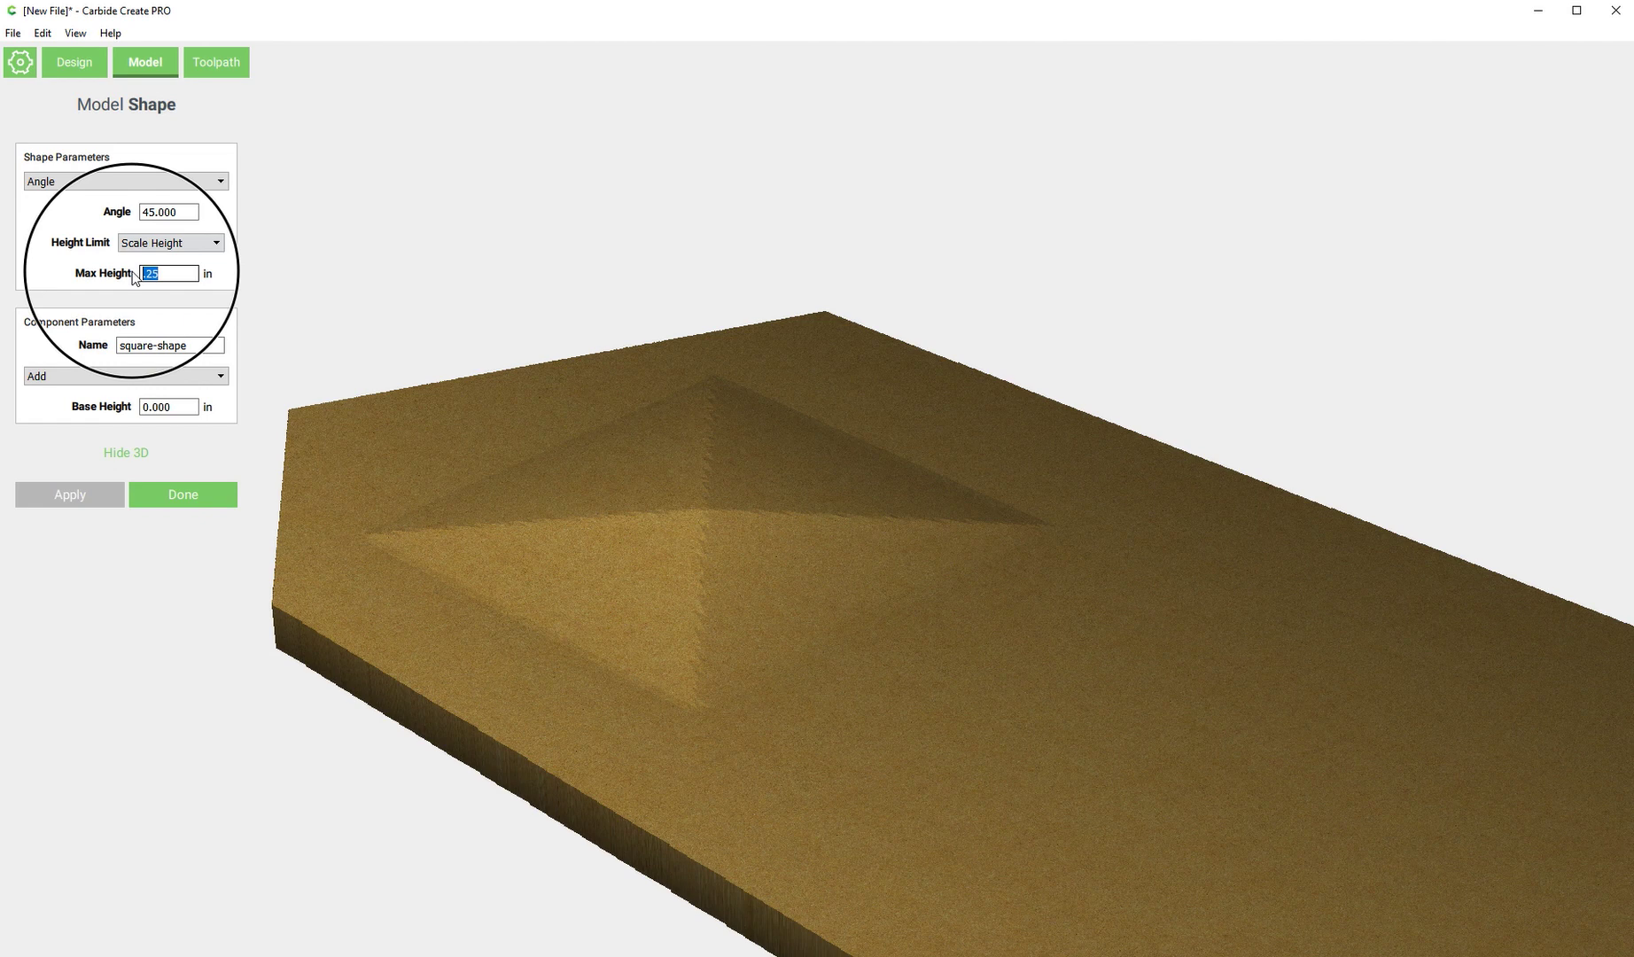
{"action": "left_click", "coordinate": [544, 691]}
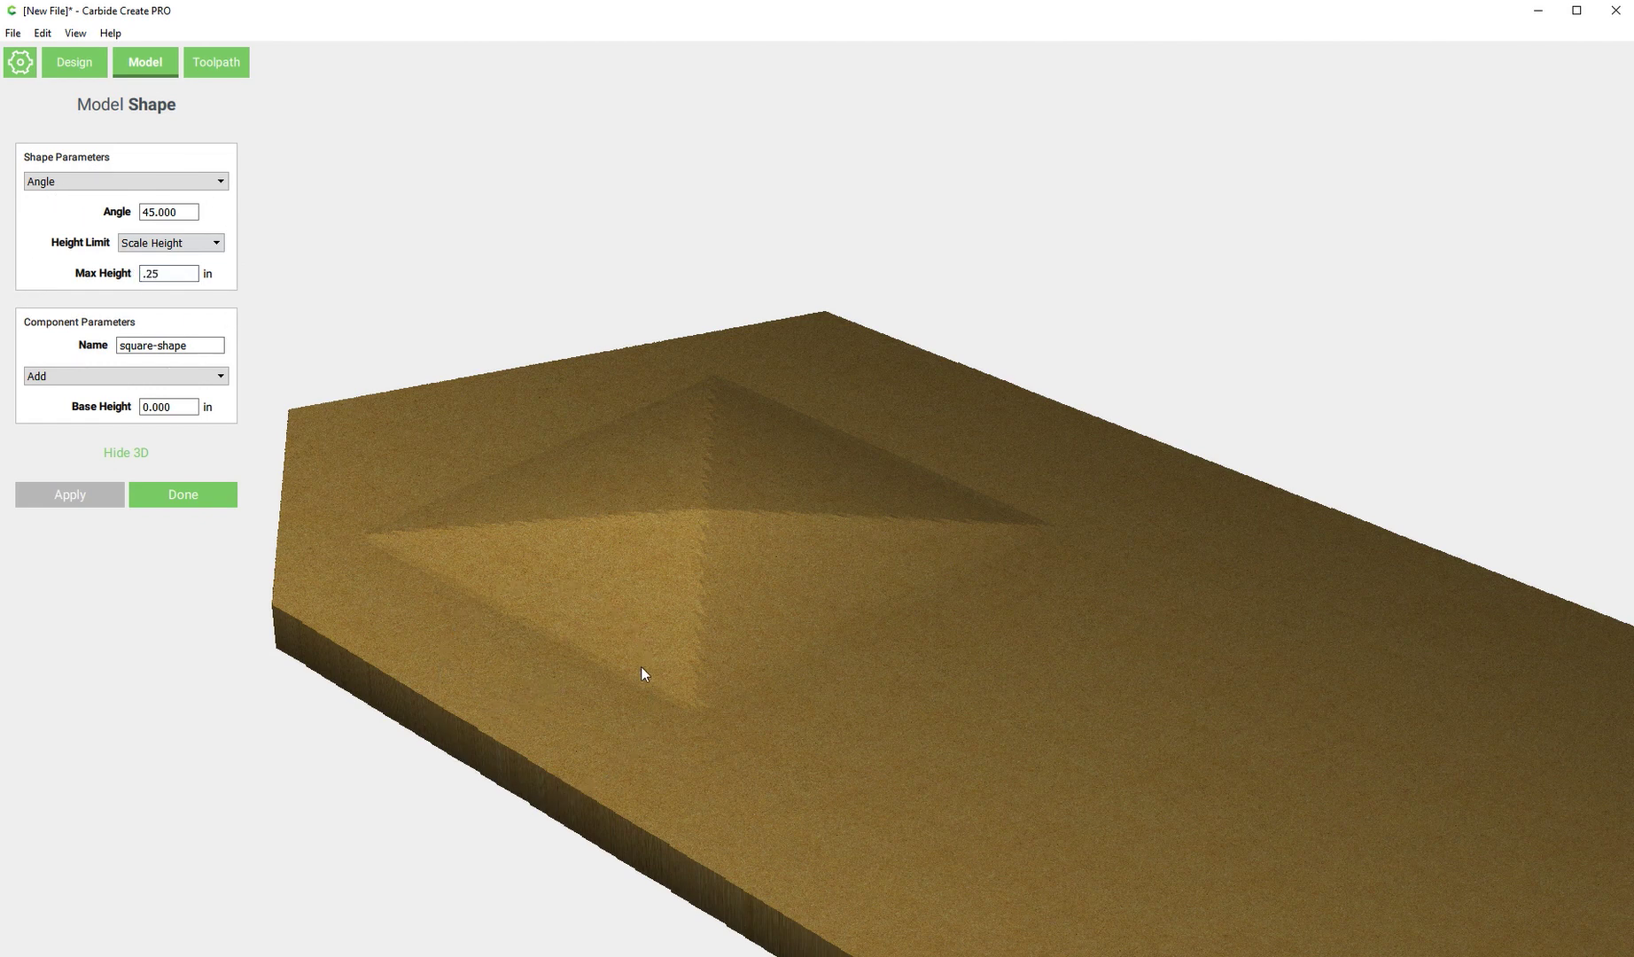
{"action": "left_click_drag", "start_coordinate": [779, 676], "coordinate": [850, 621]}
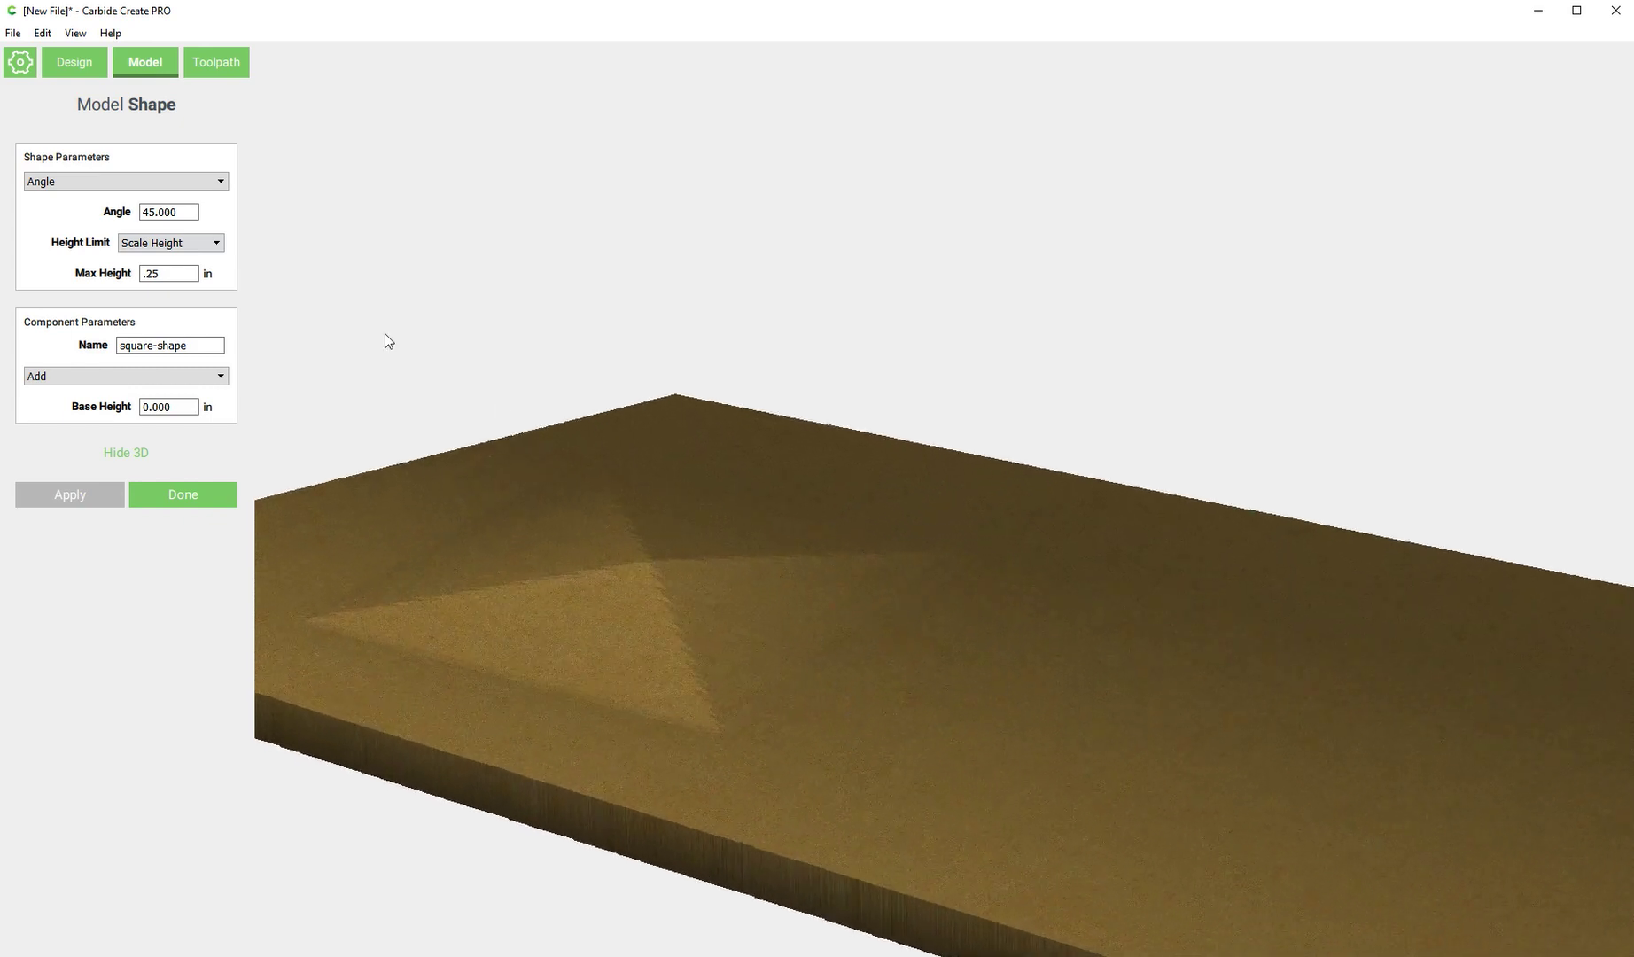
- Try the Round and then Flat profiles on square-shape, orbiting to compare results
{"action": "left_click", "coordinate": [117, 182]}
{"action": "left_click", "coordinate": [86, 197]}
{"action": "left_click", "coordinate": [63, 493]}
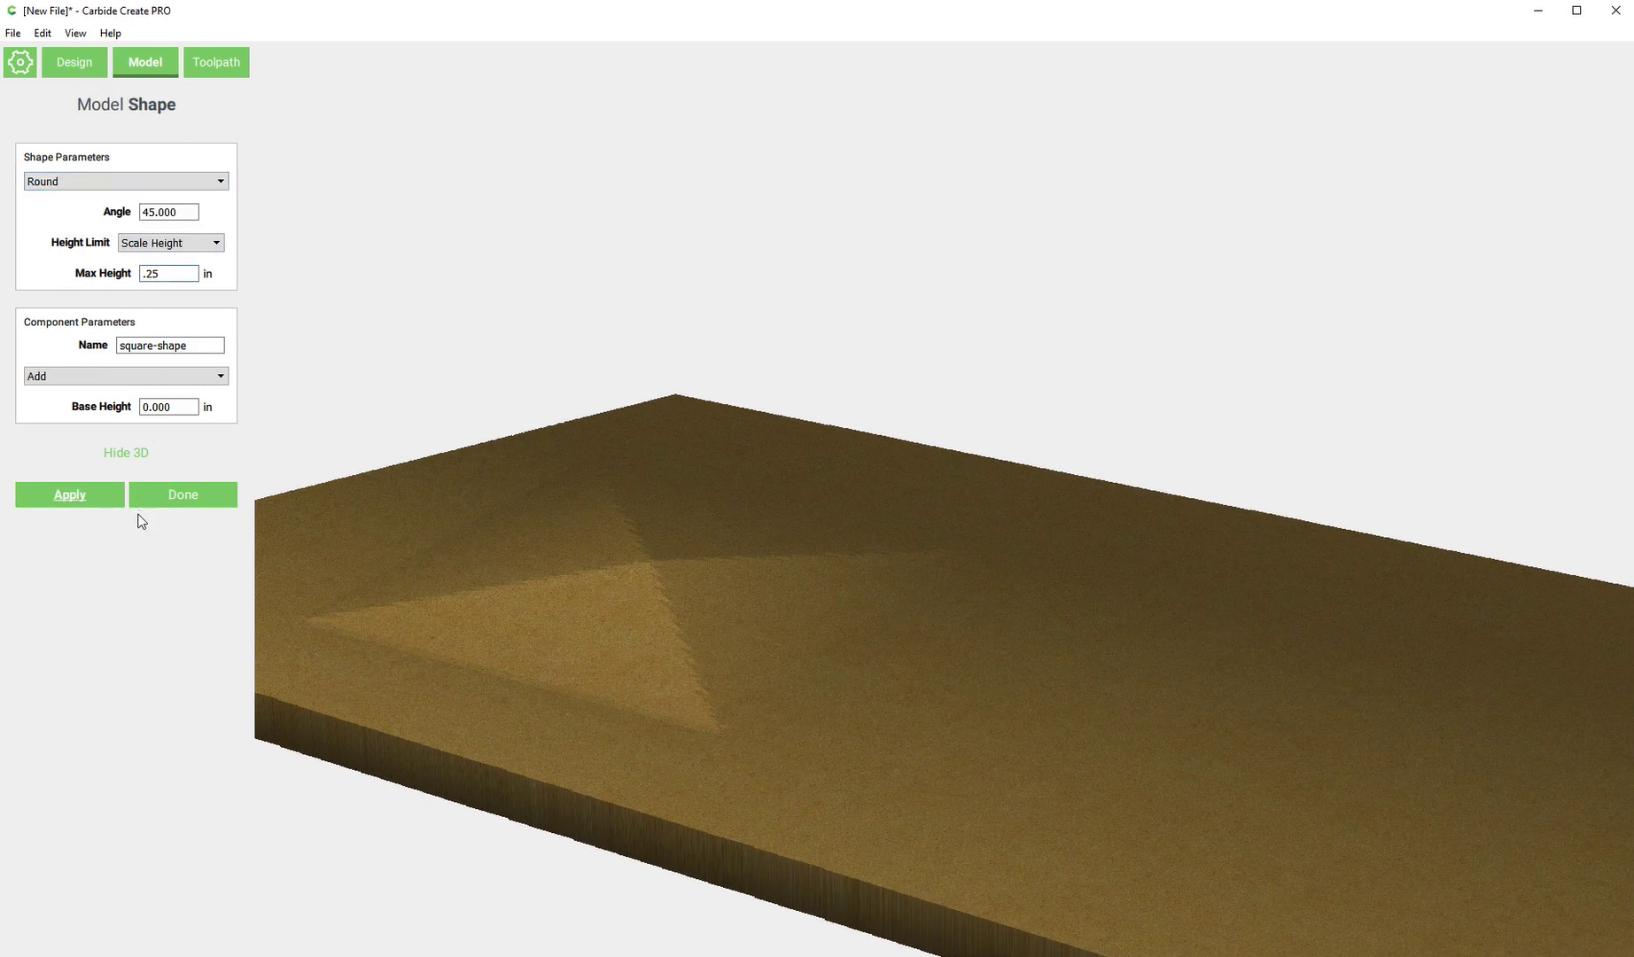
{"action": "left_click_drag", "start_coordinate": [796, 669], "coordinate": [632, 525]}
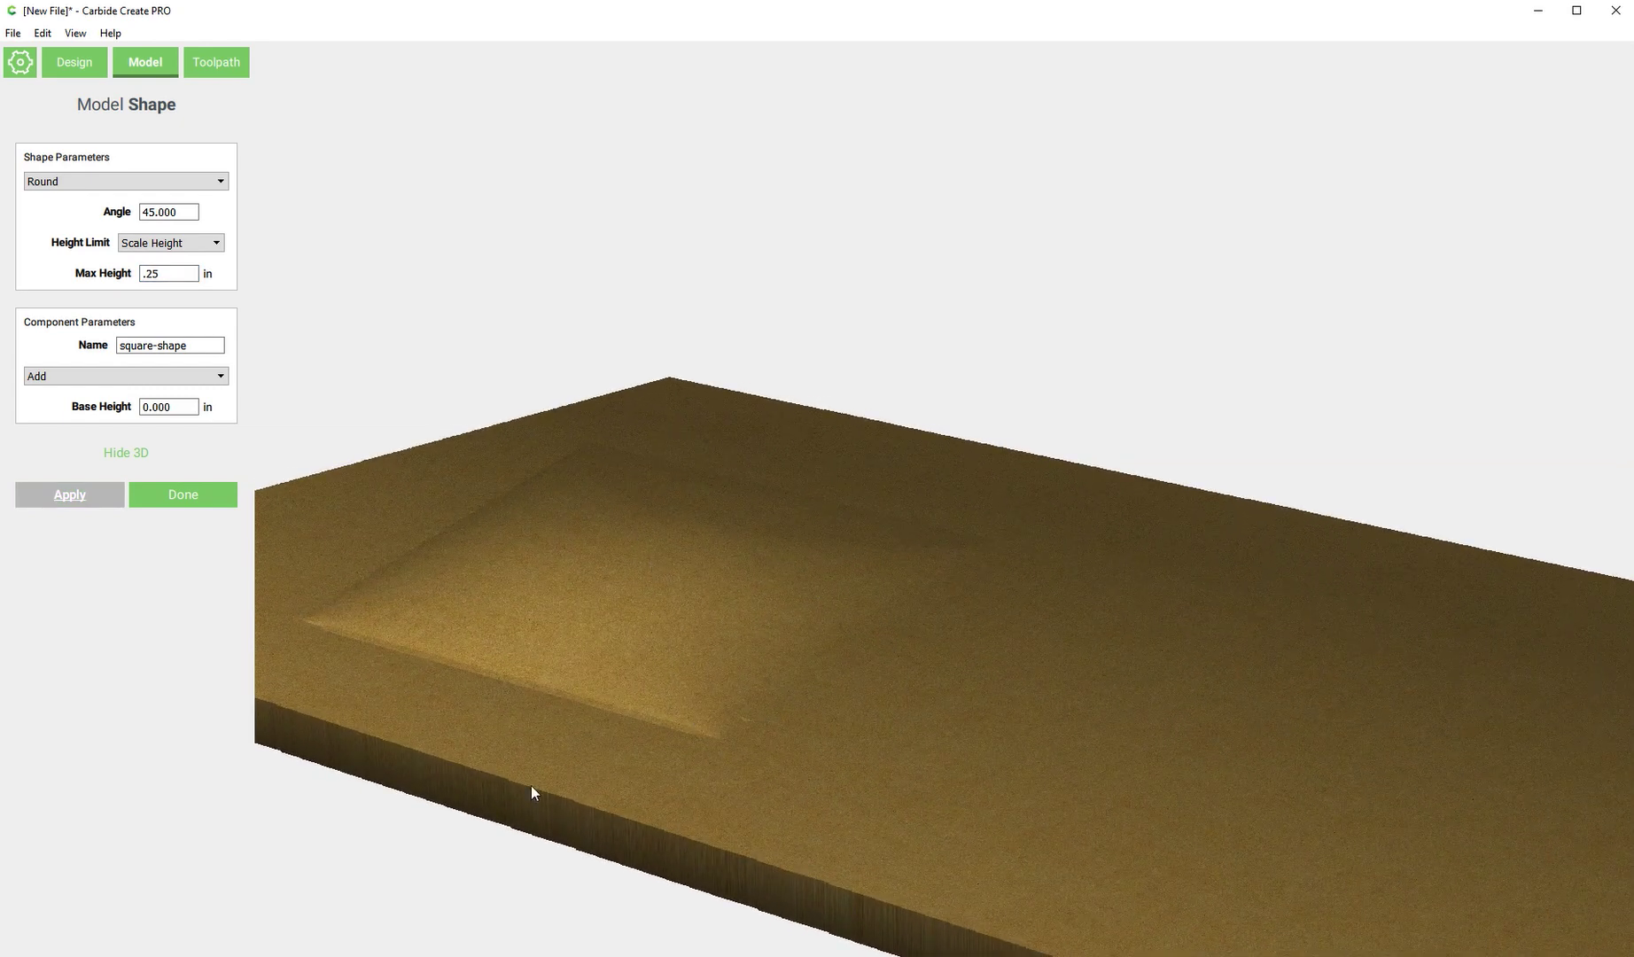
{"action": "left_click_drag", "start_coordinate": [574, 751], "coordinate": [545, 715]}
{"action": "left_click", "coordinate": [140, 181]}
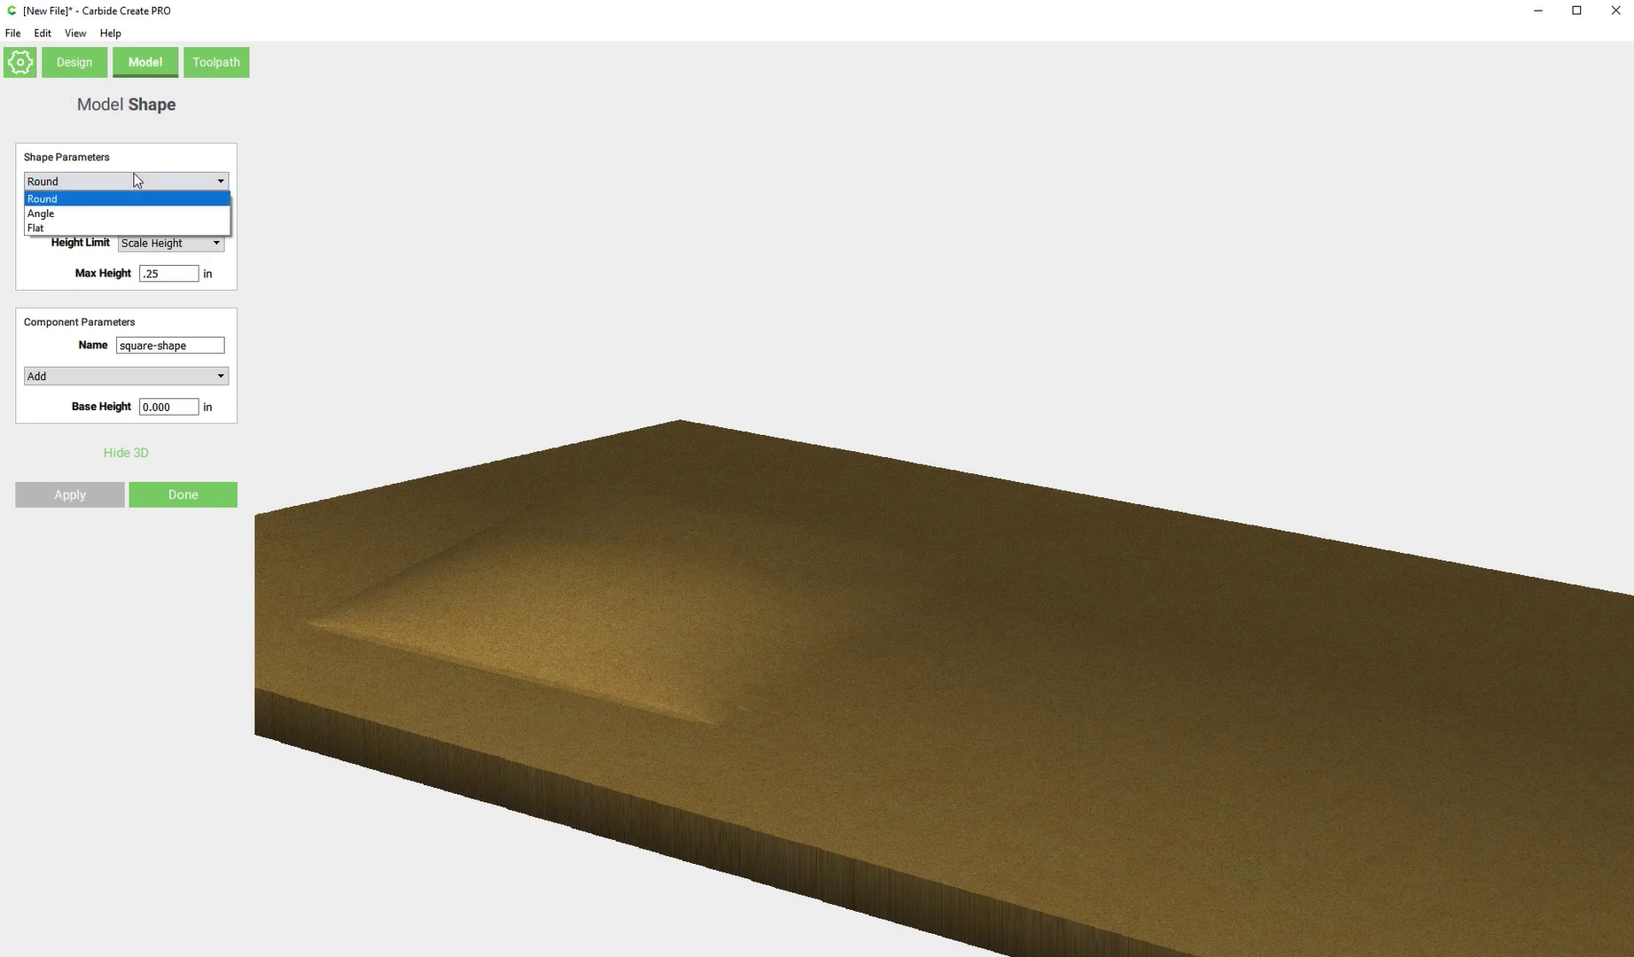
{"action": "left_click", "coordinate": [52, 228]}
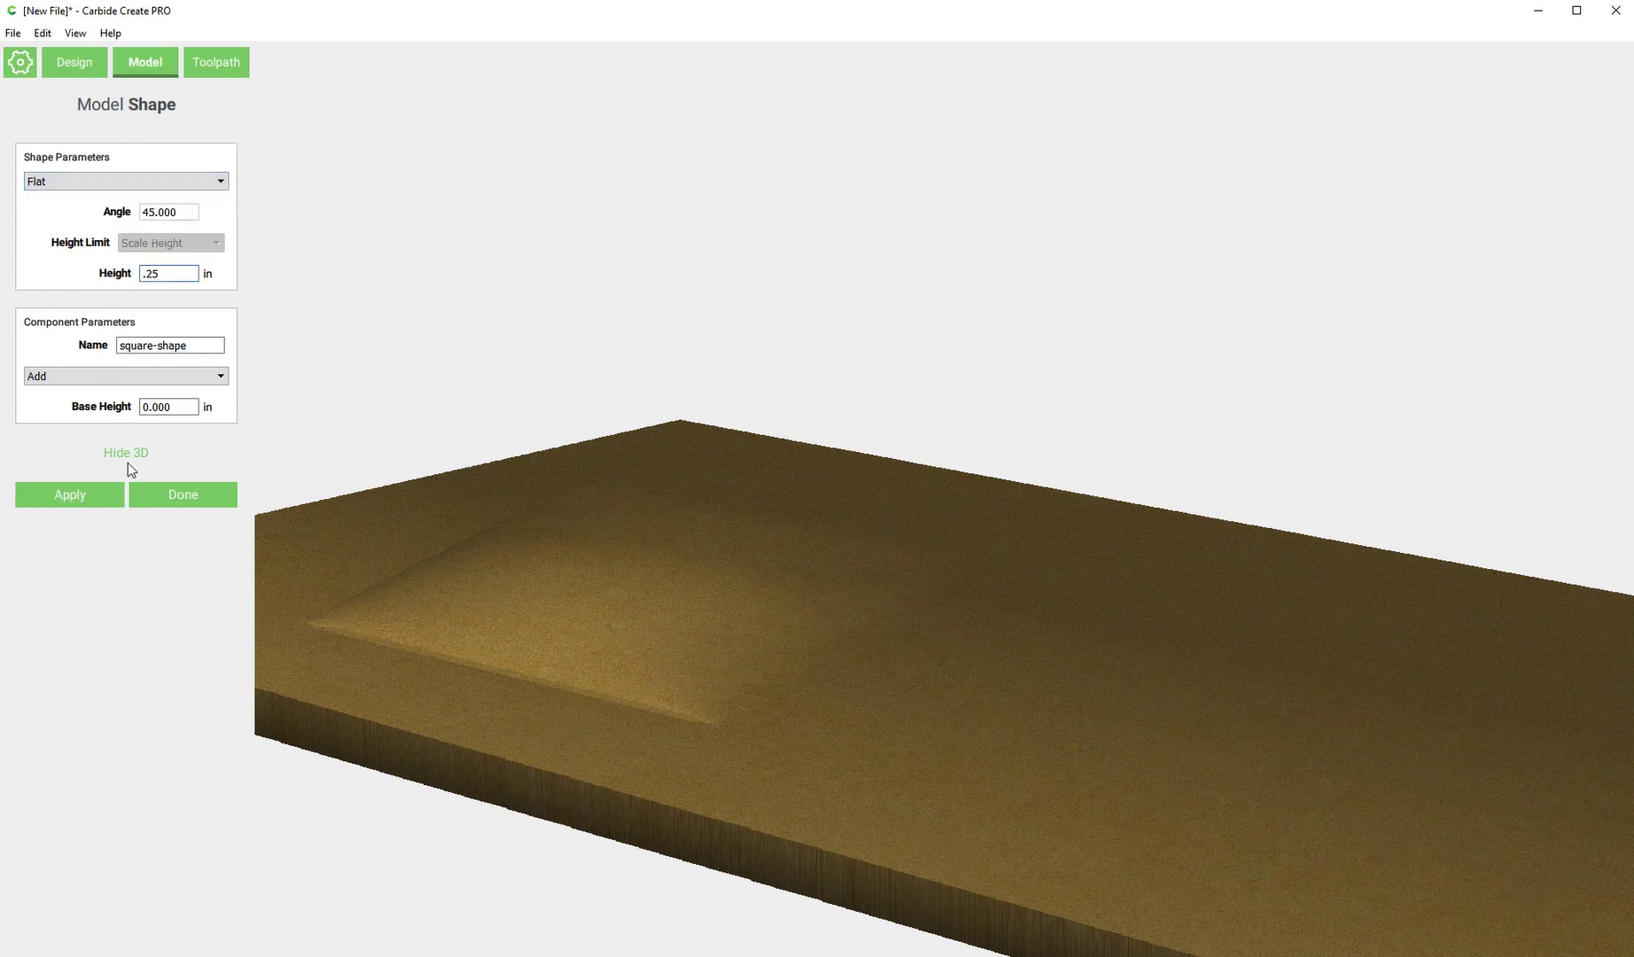
{"action": "left_click", "coordinate": [84, 495]}
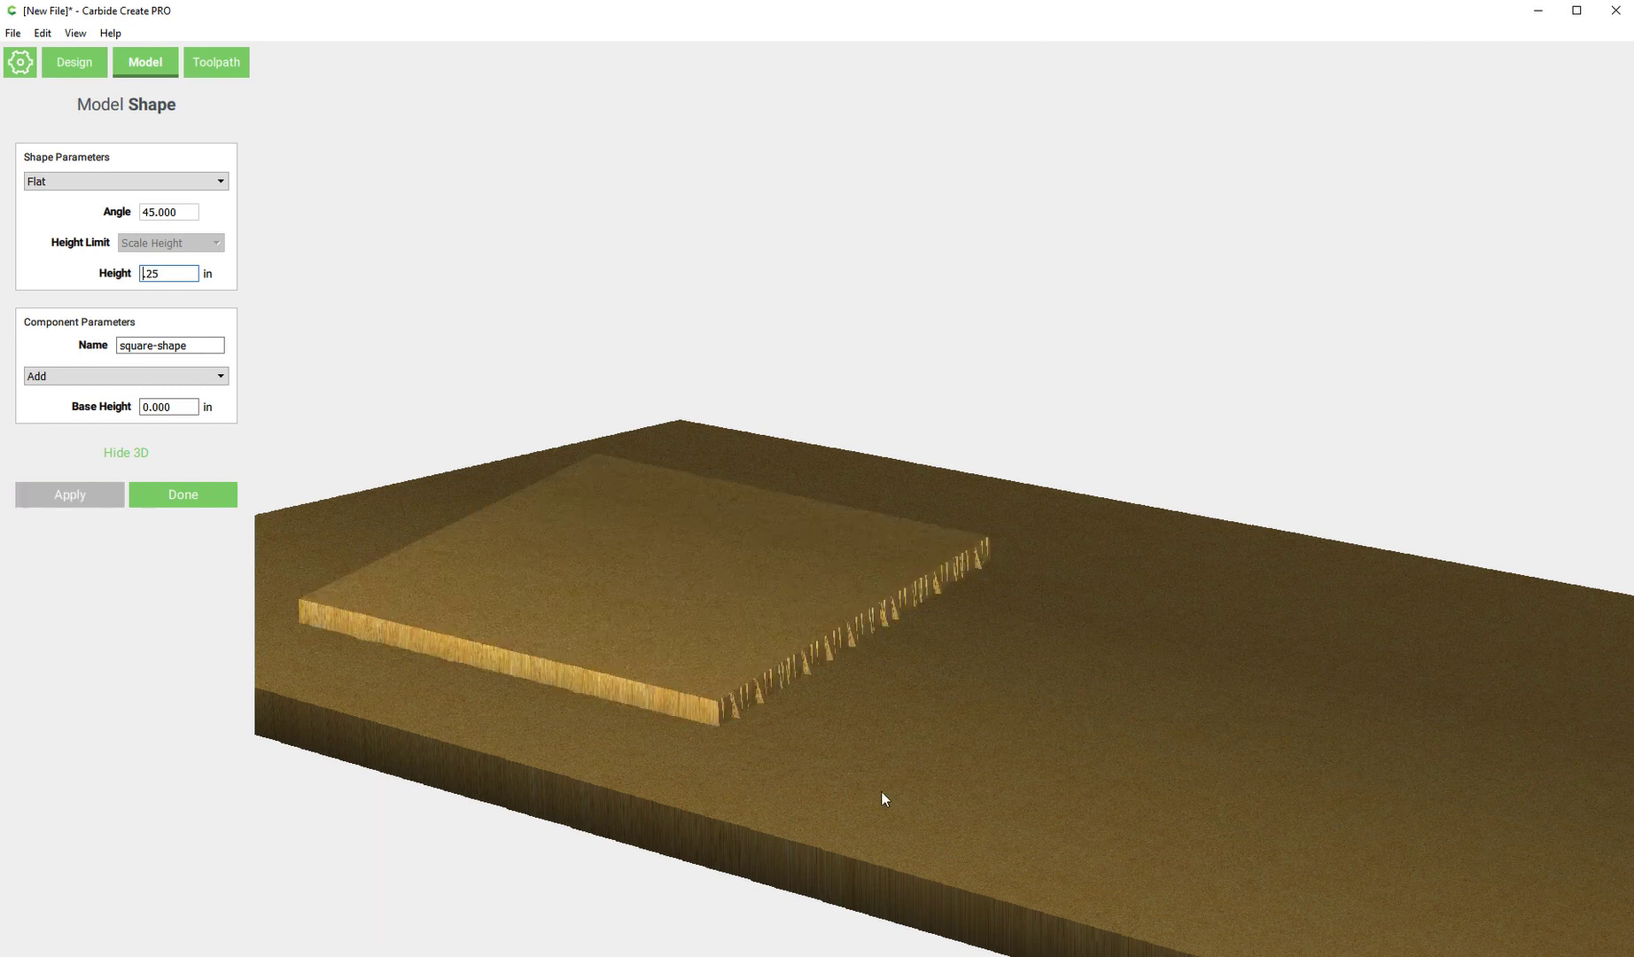
{"action": "left_click_drag", "start_coordinate": [883, 793], "coordinate": [757, 663]}
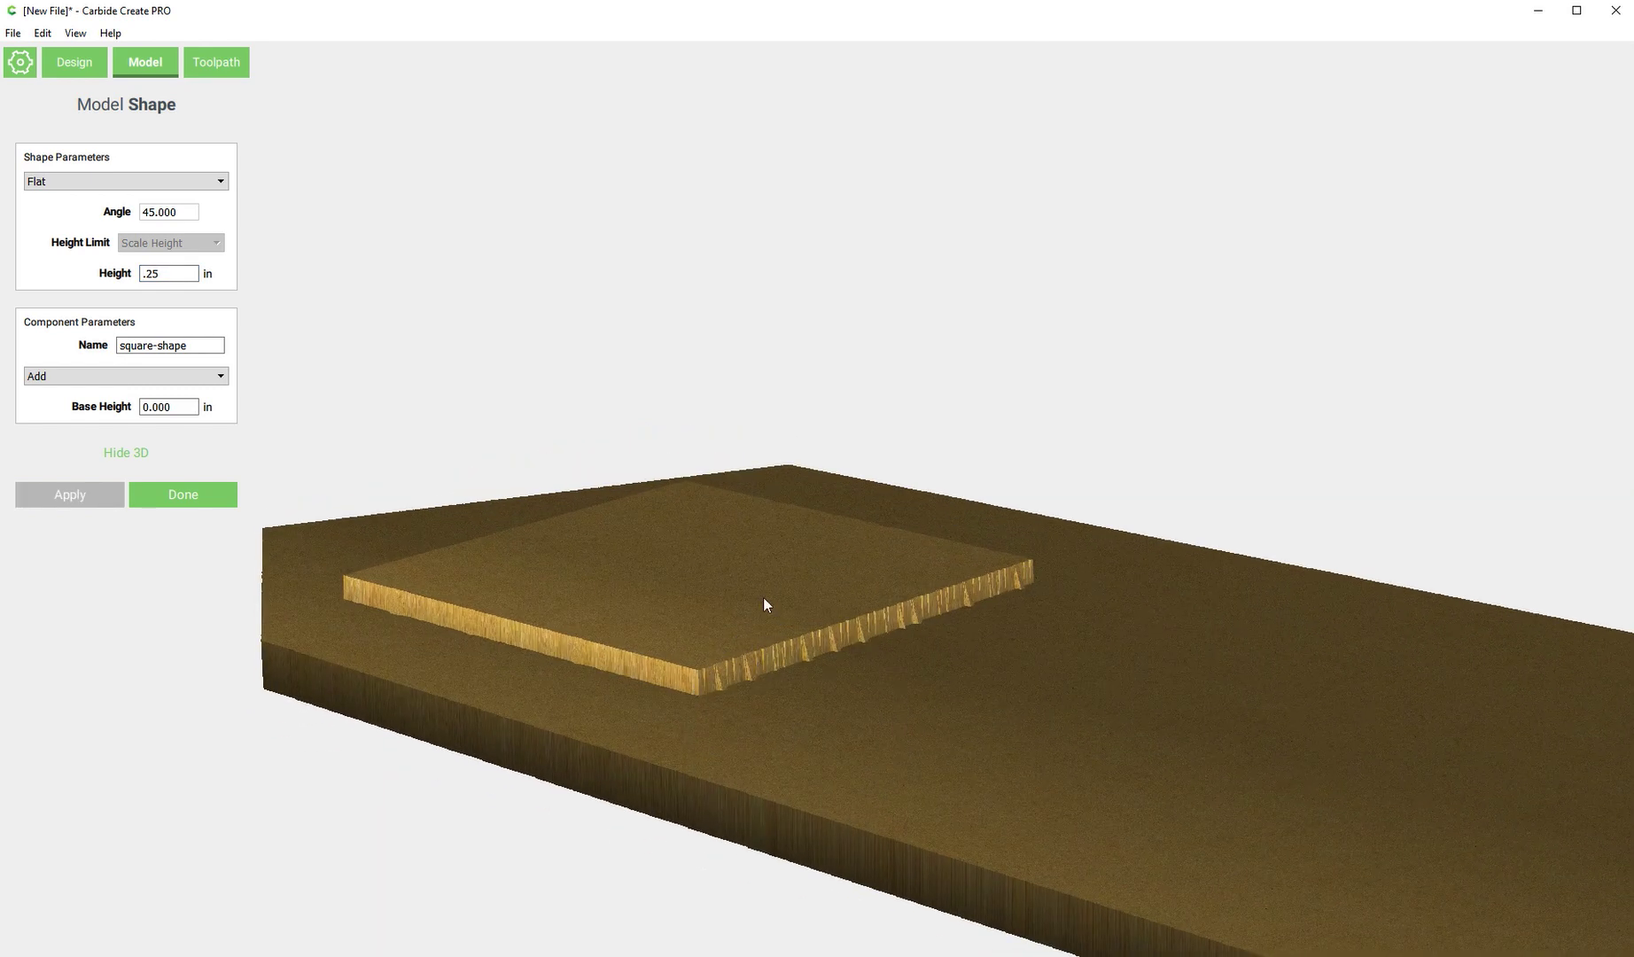
{"action": "left_click", "coordinate": [172, 272]}
- Reapply the Angle profile with Add combine mode and finish square-shape
{"action": "left_click", "coordinate": [102, 182]}
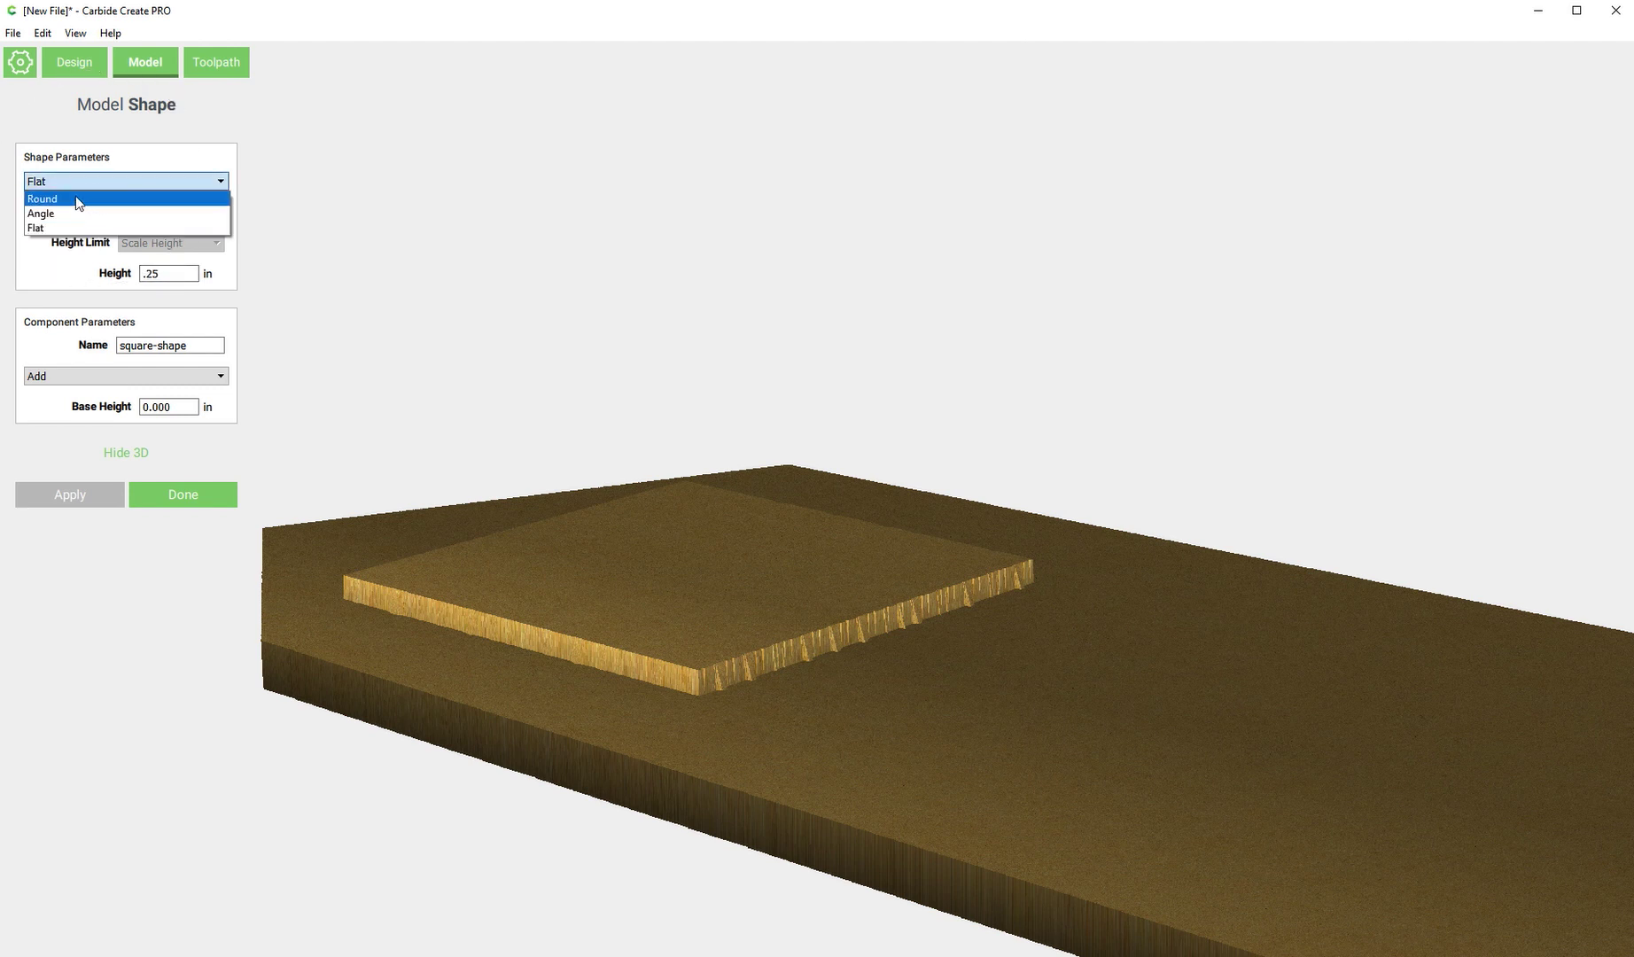
{"action": "left_click", "coordinate": [63, 215]}
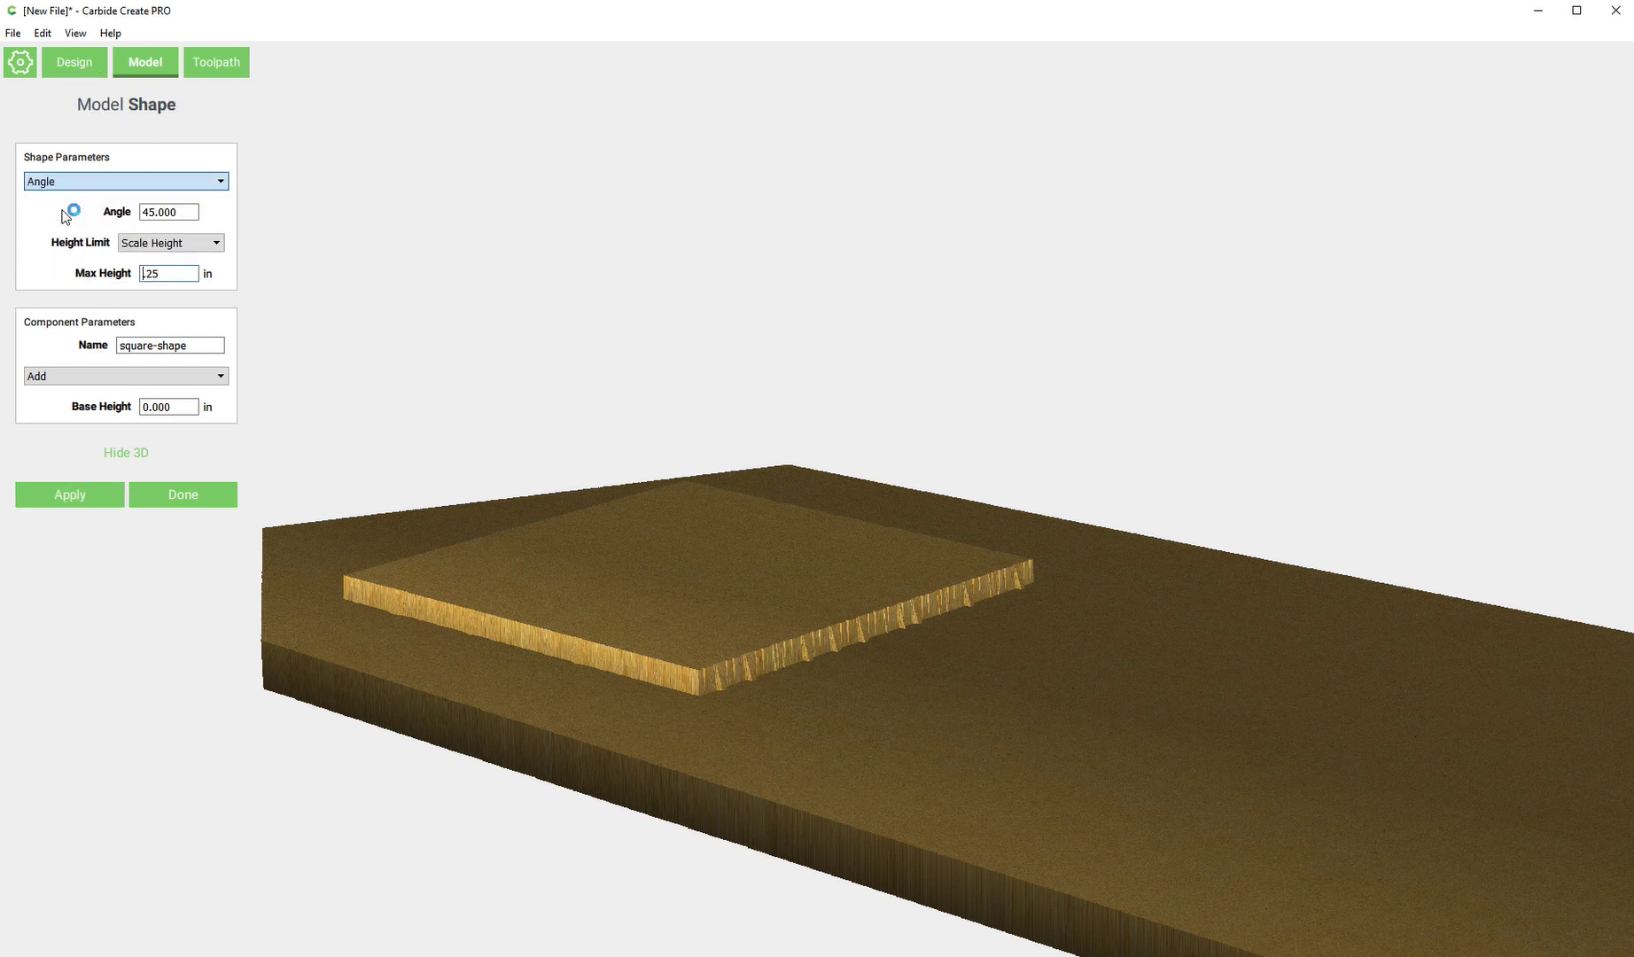
{"action": "left_click", "coordinate": [77, 496]}
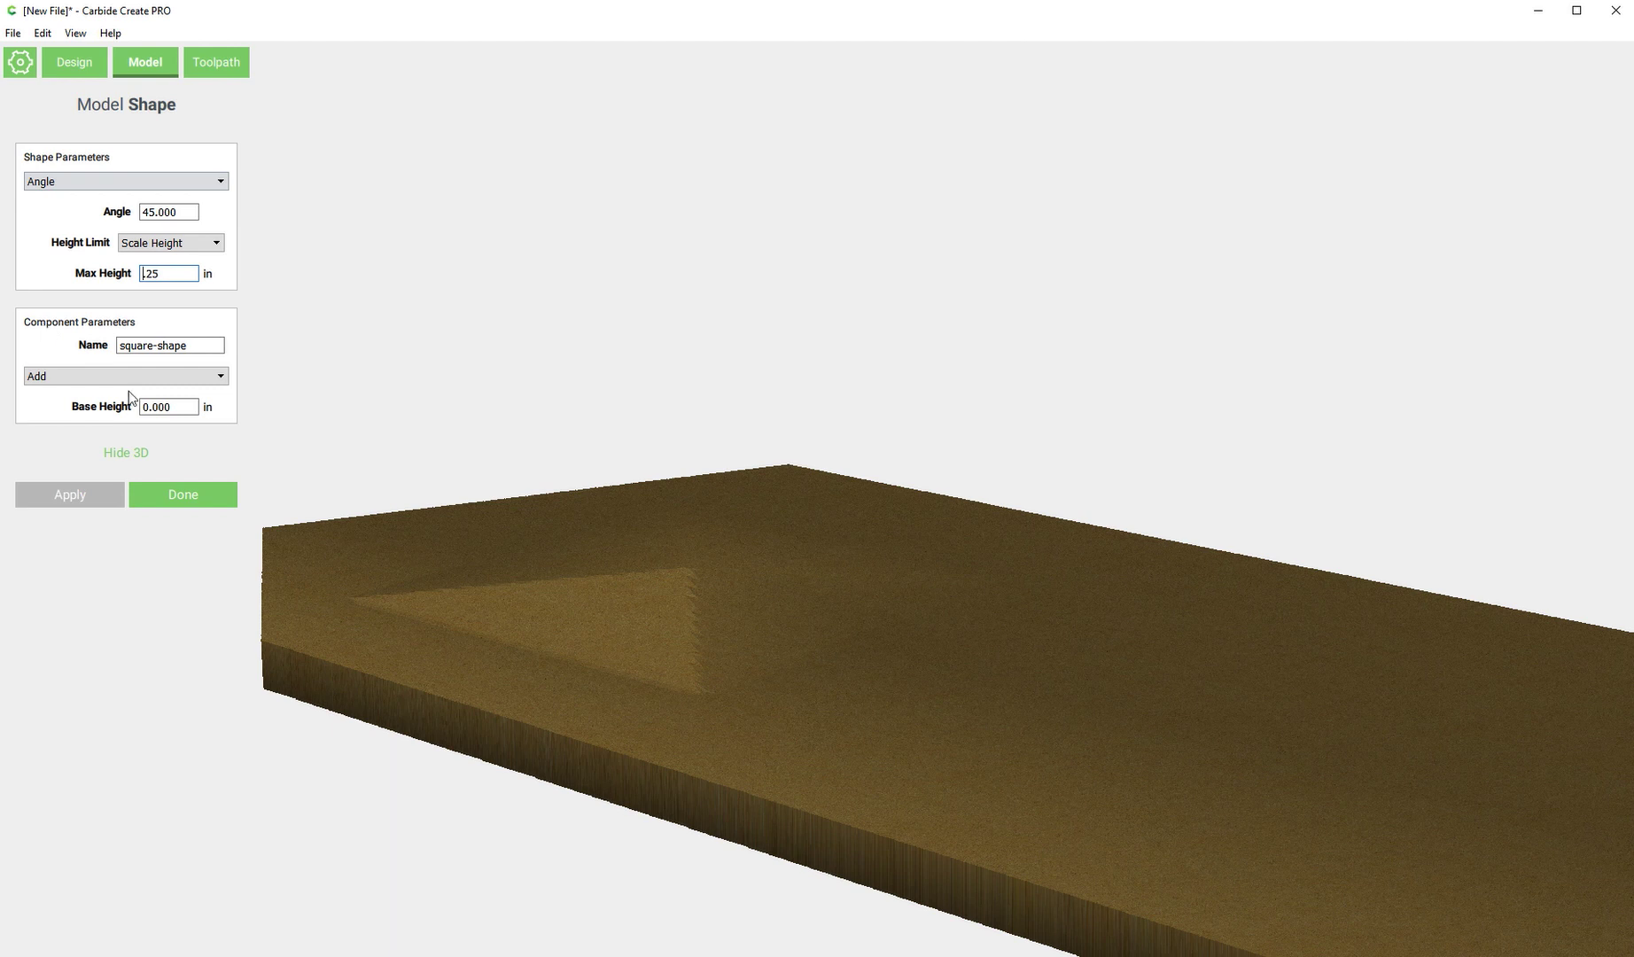
{"action": "left_click", "coordinate": [196, 379]}
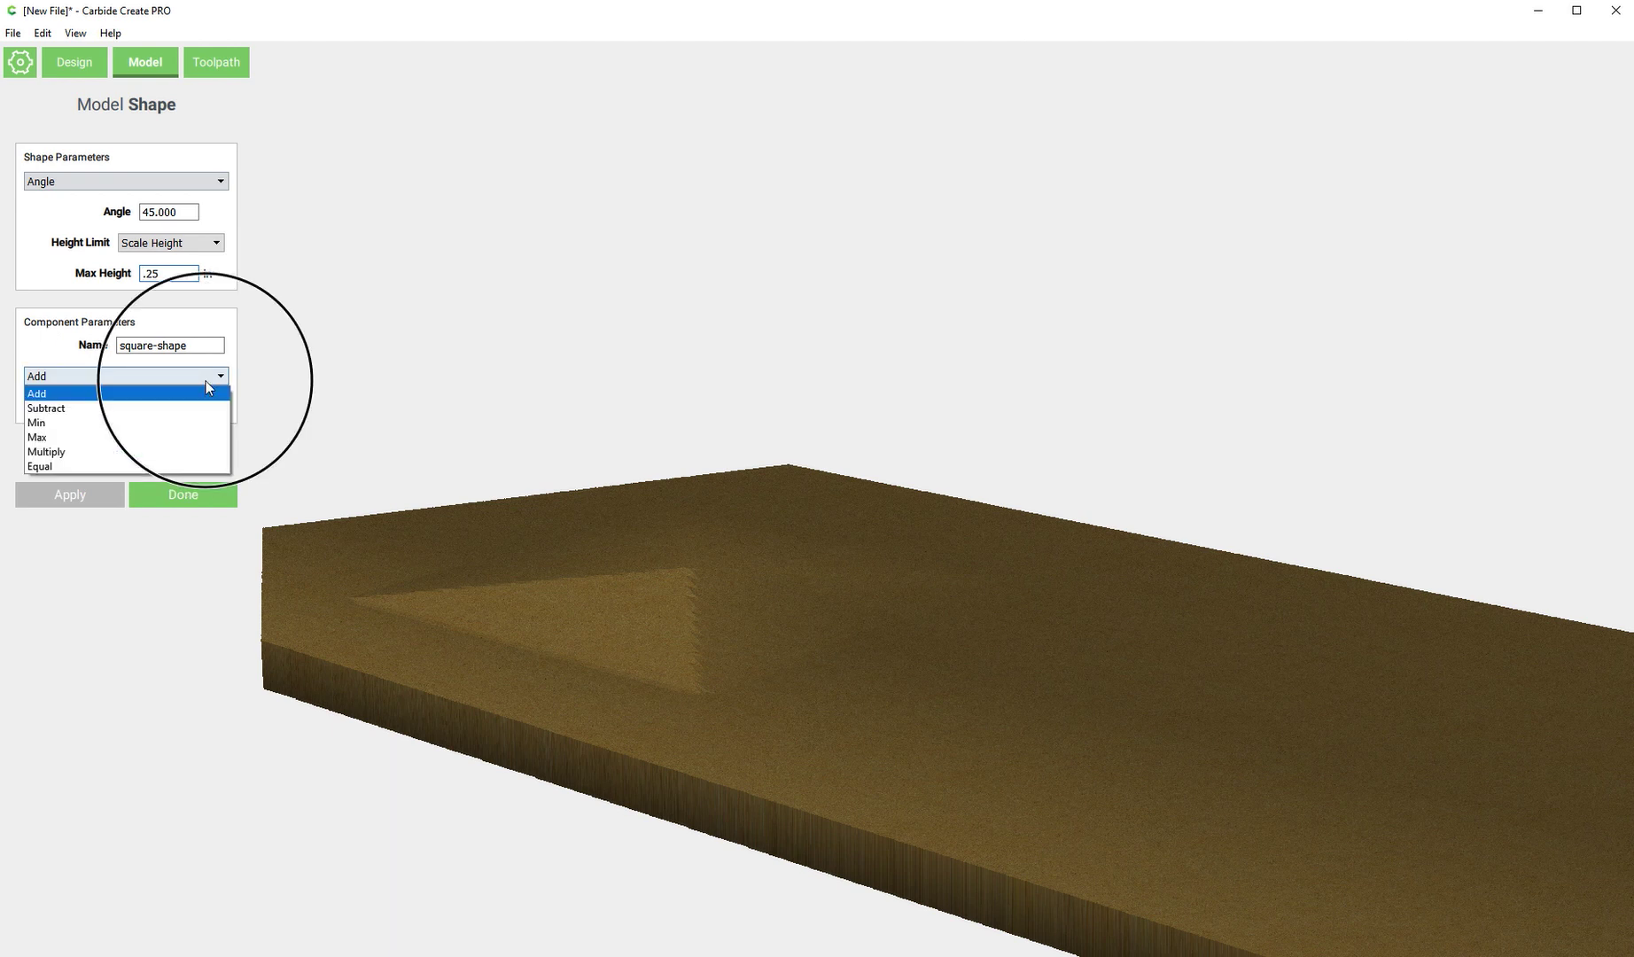
{"action": "left_click", "coordinate": [107, 399]}
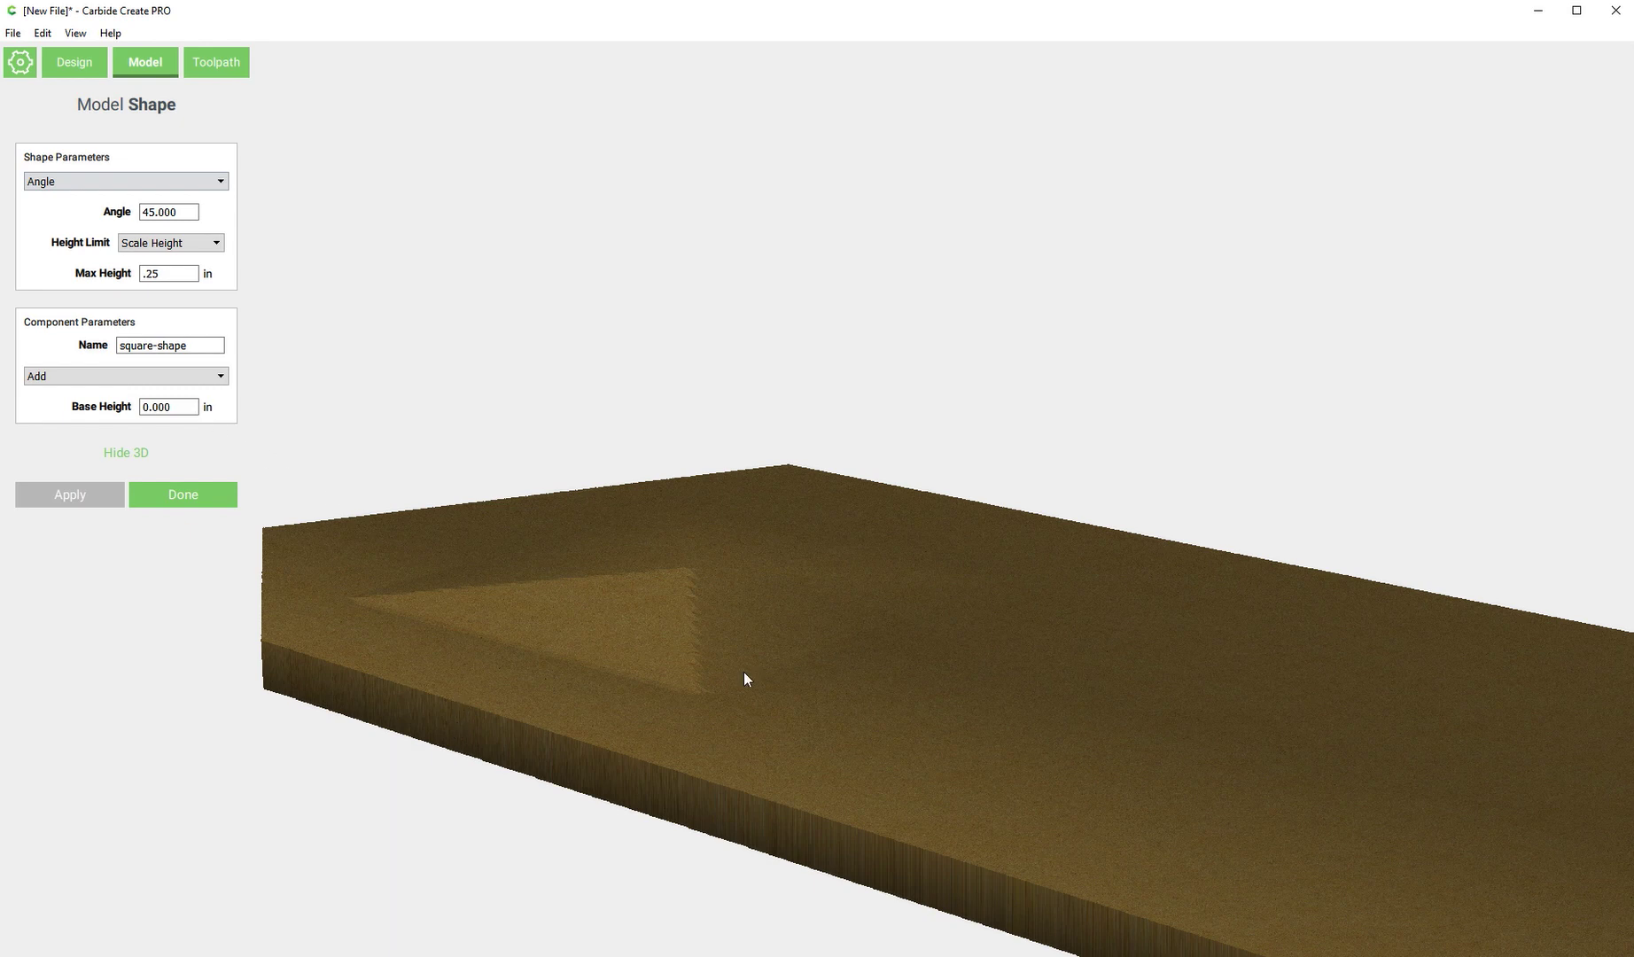
{"action": "left_click_drag", "start_coordinate": [571, 640], "coordinate": [912, 814]}
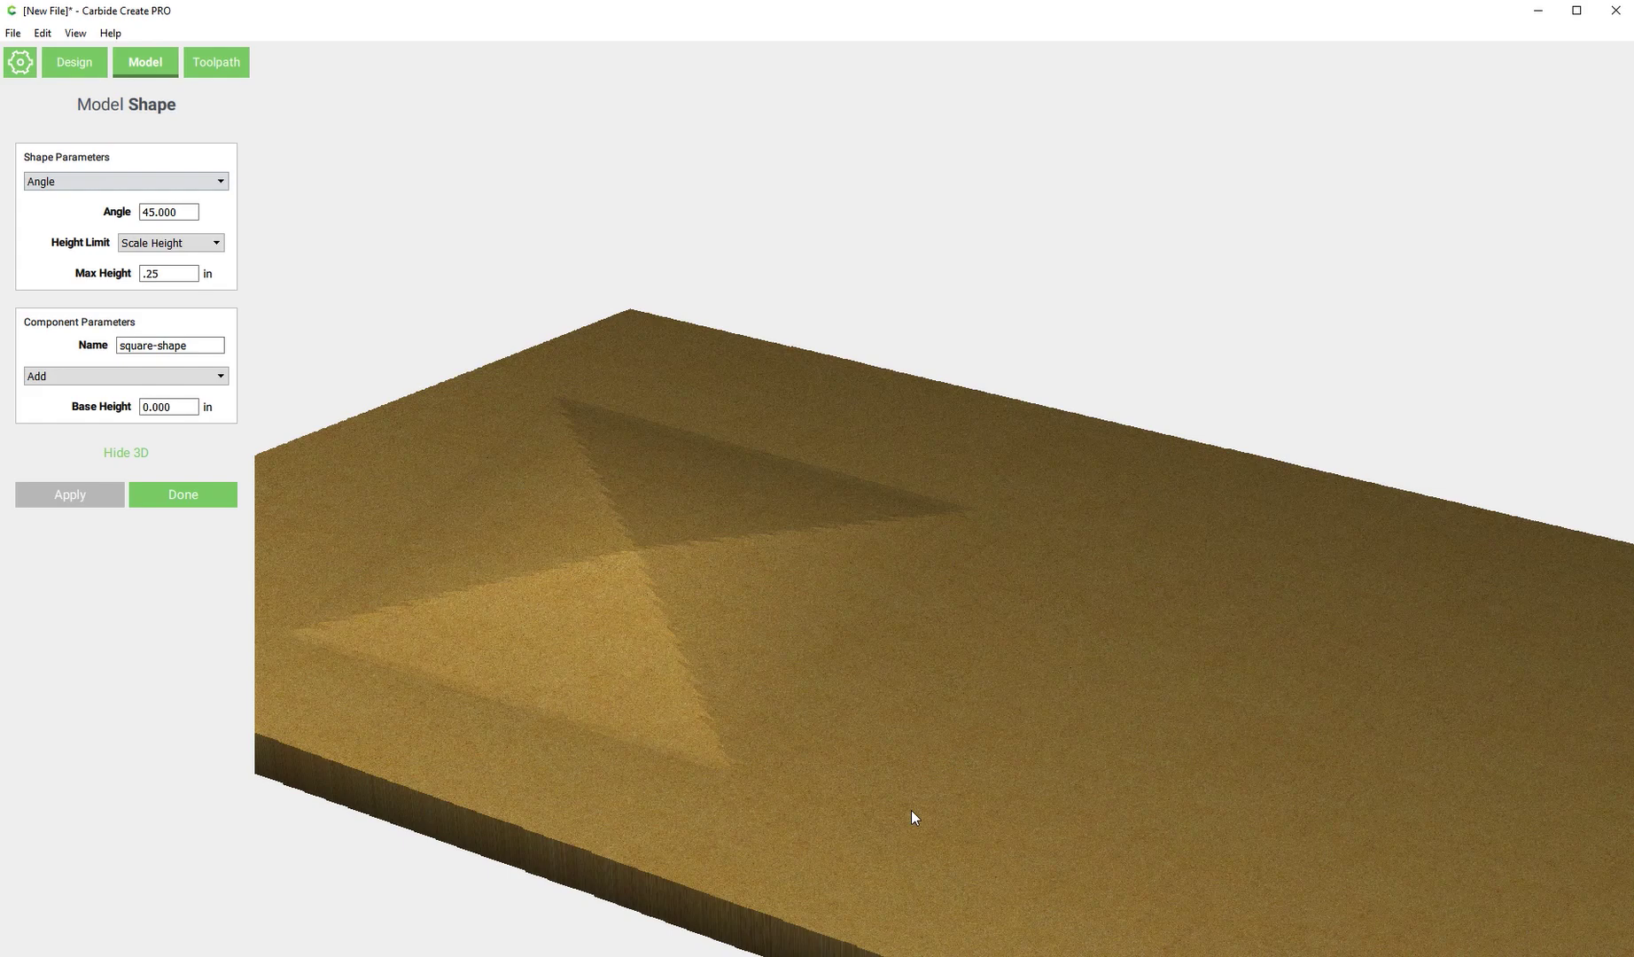
{"action": "left_click", "coordinate": [186, 496]}
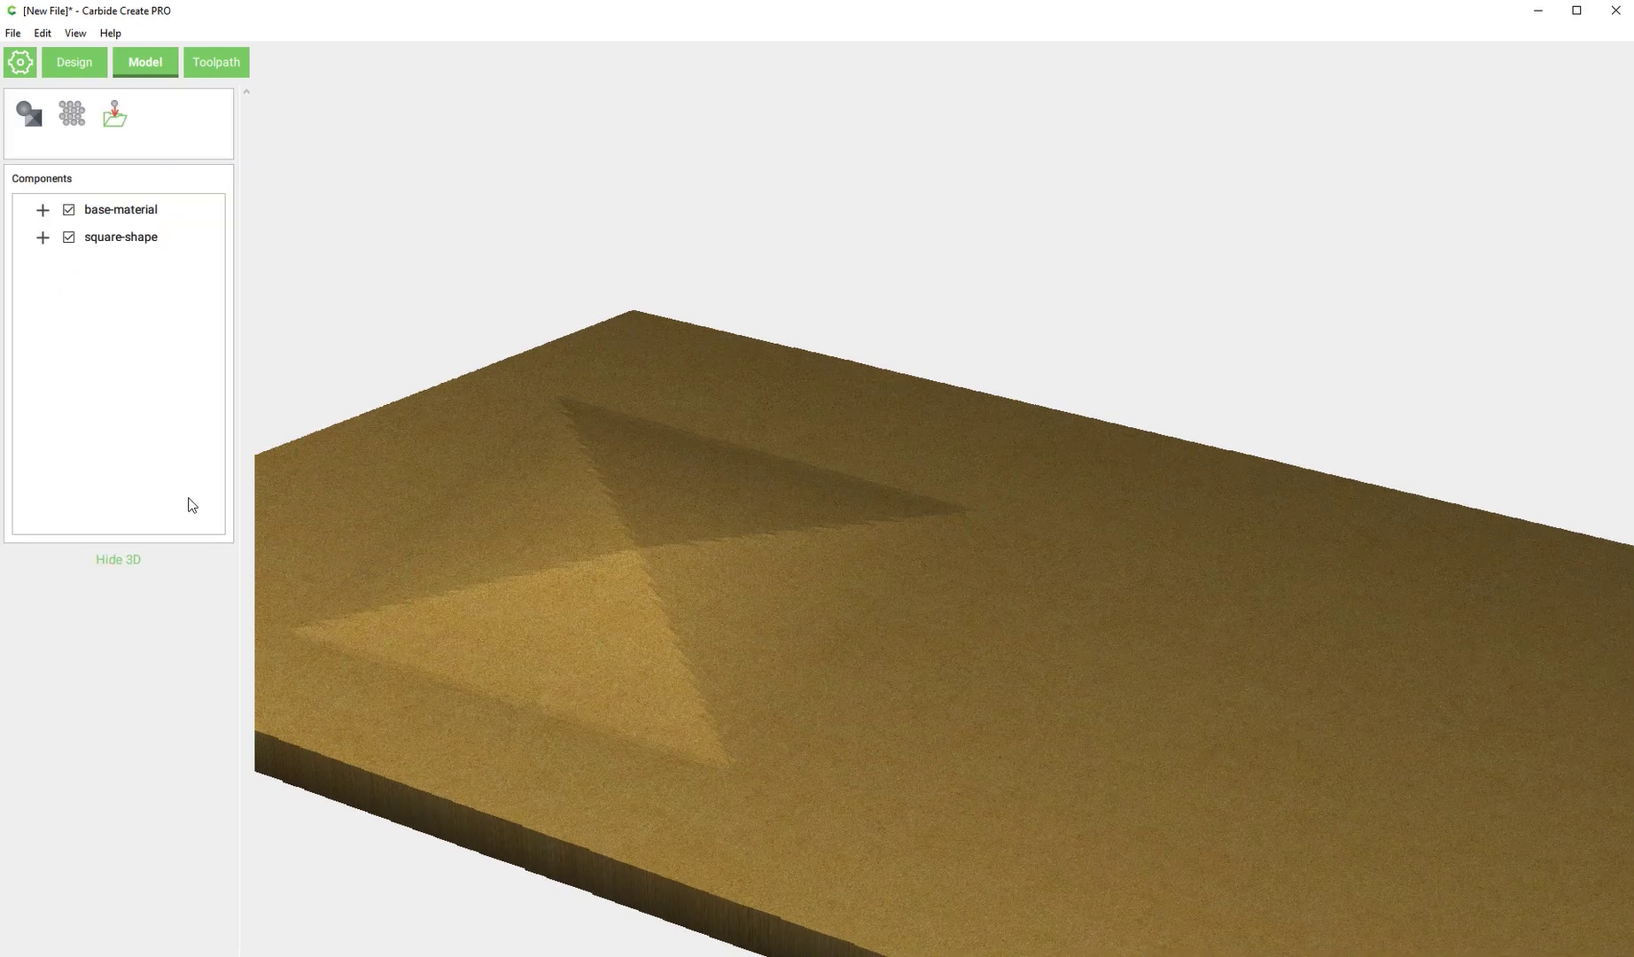
- Return to the 2D layout, zoom the canvas, and select the circle
{"action": "left_click", "coordinate": [124, 560]}
{"action": "left_click", "coordinate": [647, 195]}
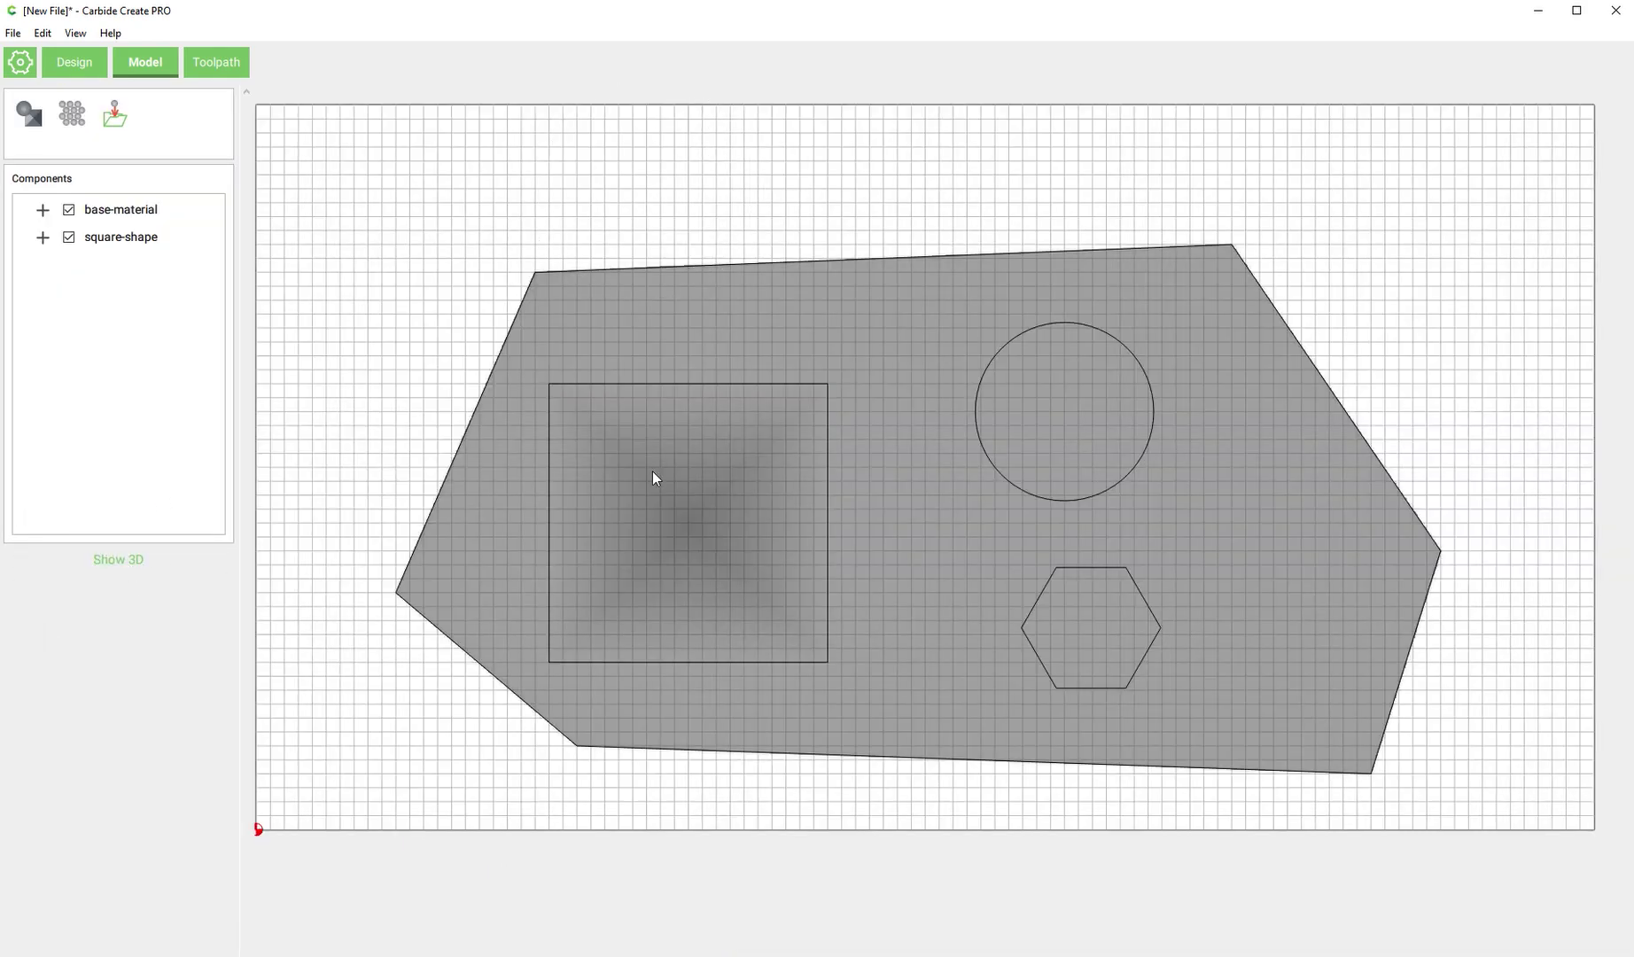
{"action": "scroll", "coordinate": [657, 625], "scroll_direction": "down", "scroll_amount": 2}
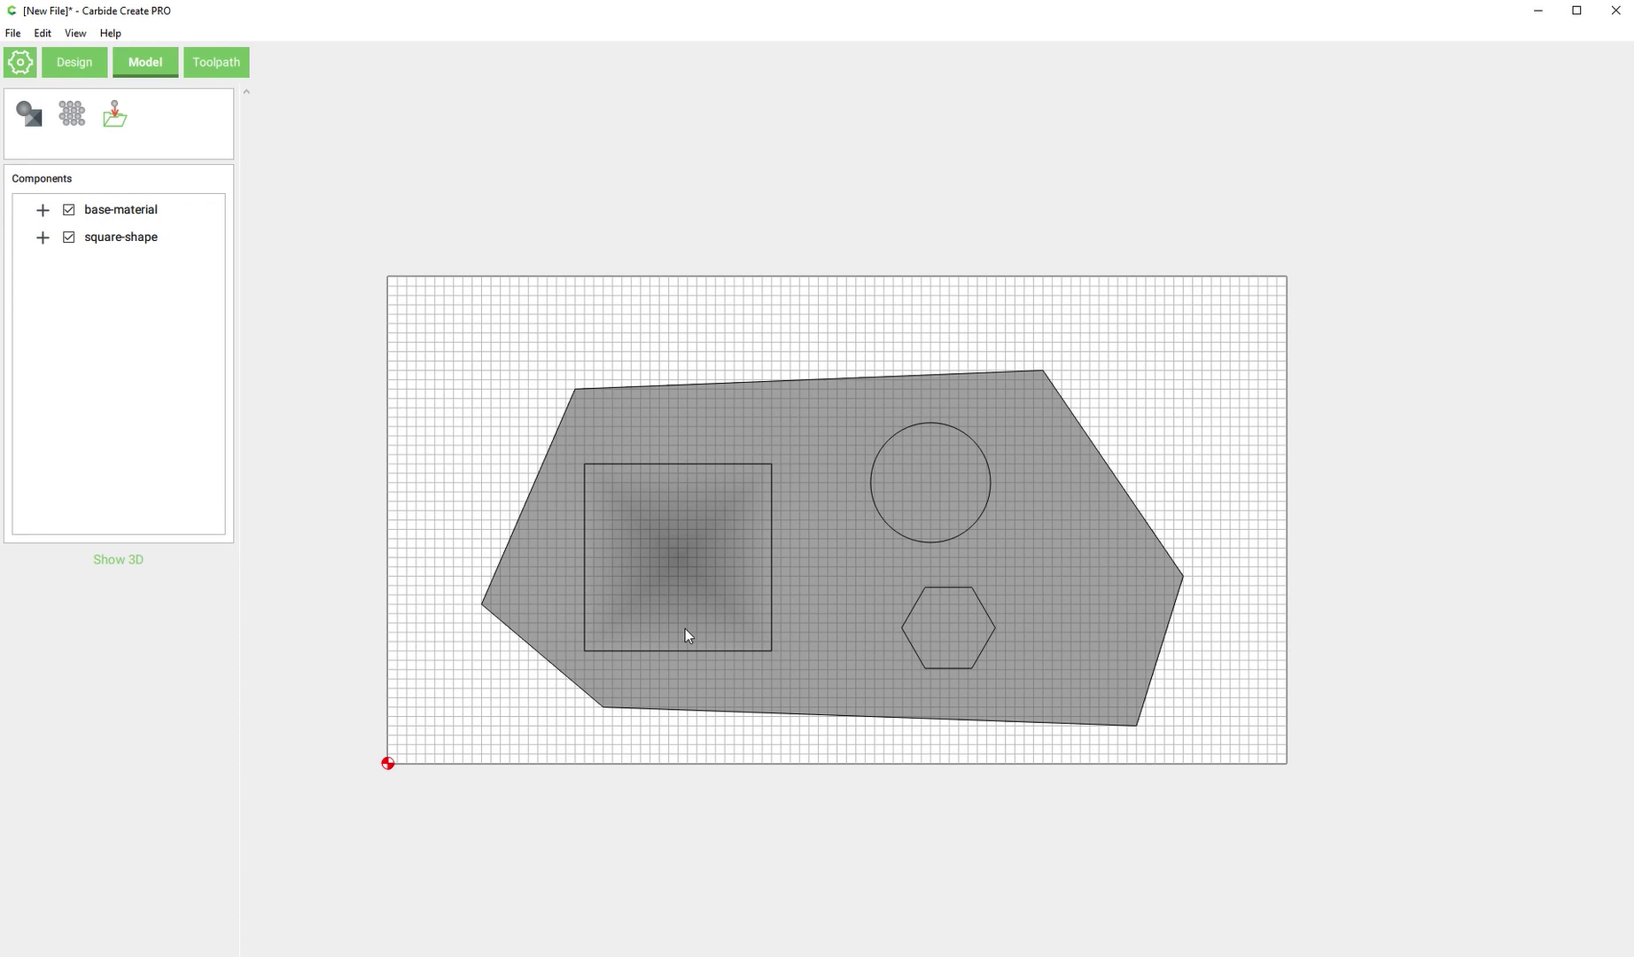
{"action": "scroll", "coordinate": [686, 629], "scroll_direction": "up", "scroll_amount": 2}
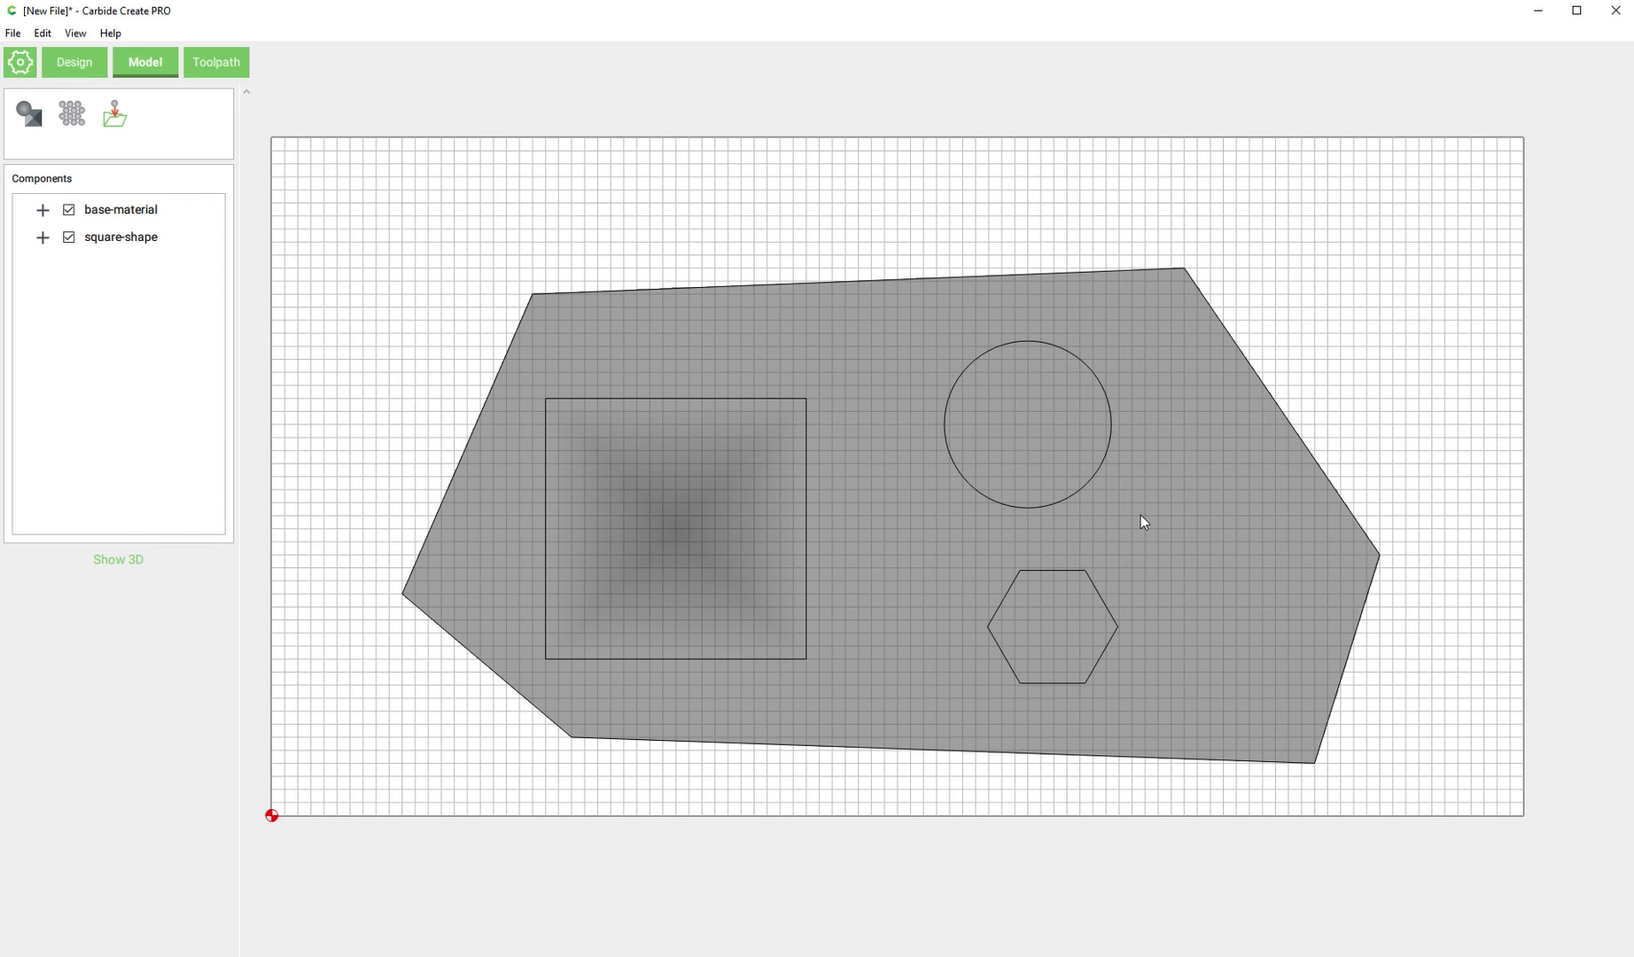
{"action": "left_click", "coordinate": [1083, 493]}
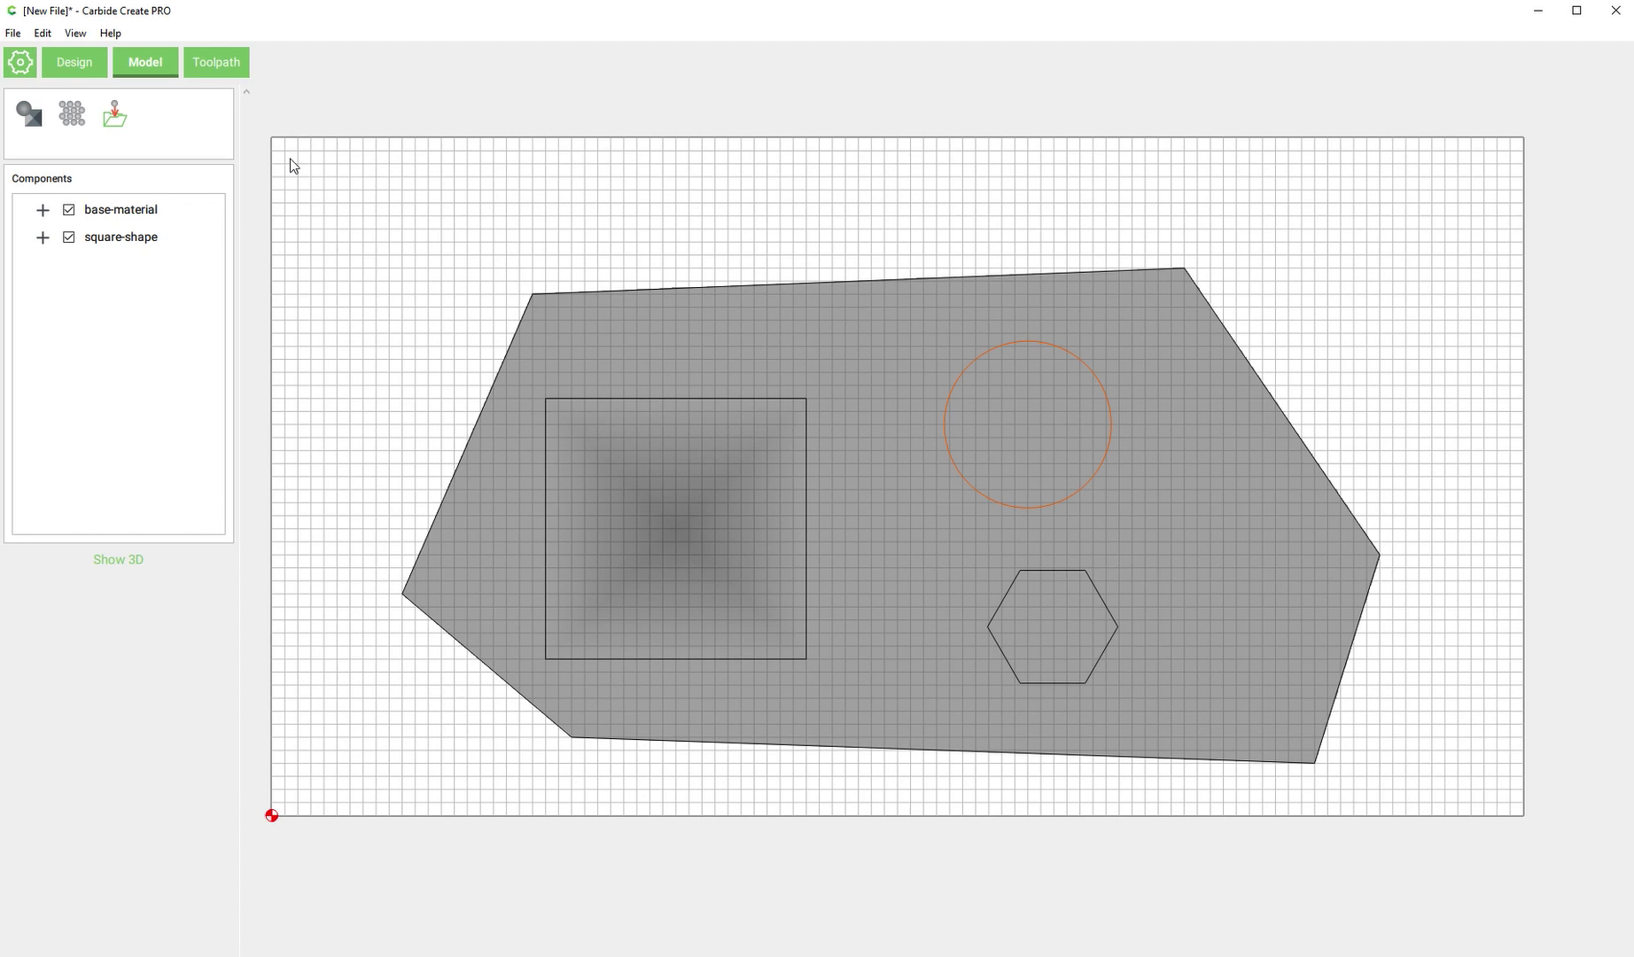
- Start a model shape for the selected circle and preview it in 3D
{"action": "left_click", "coordinate": [30, 126]}
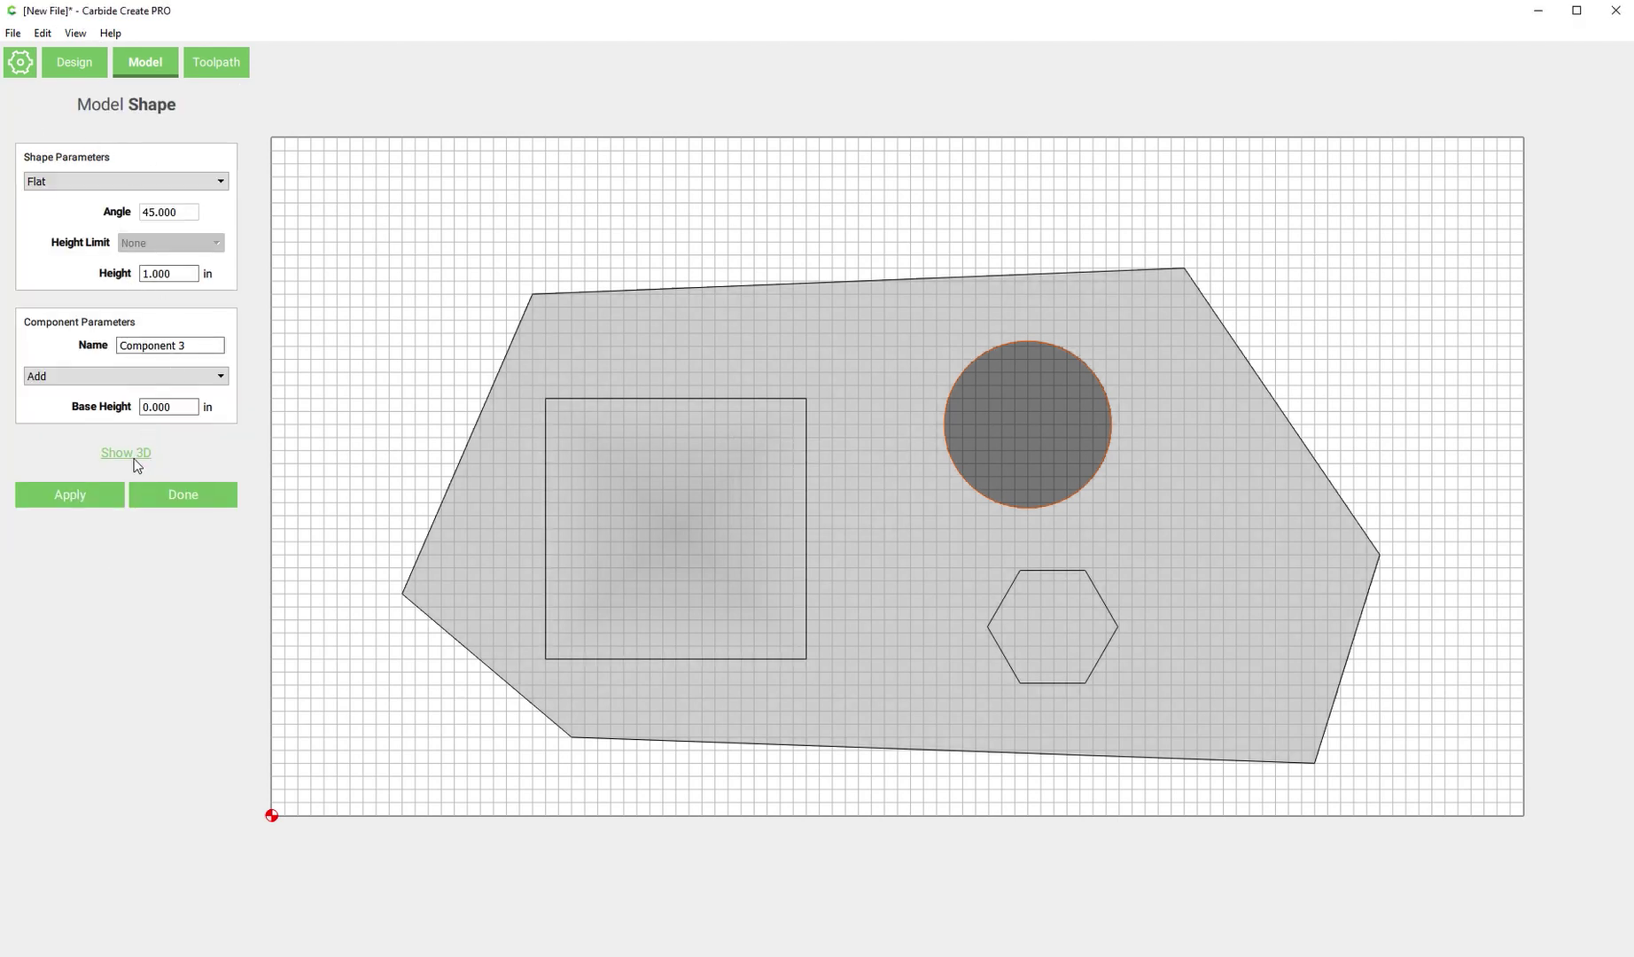
{"action": "left_click", "coordinate": [127, 452]}
{"action": "left_click_drag", "start_coordinate": [1231, 611], "coordinate": [403, 282]}
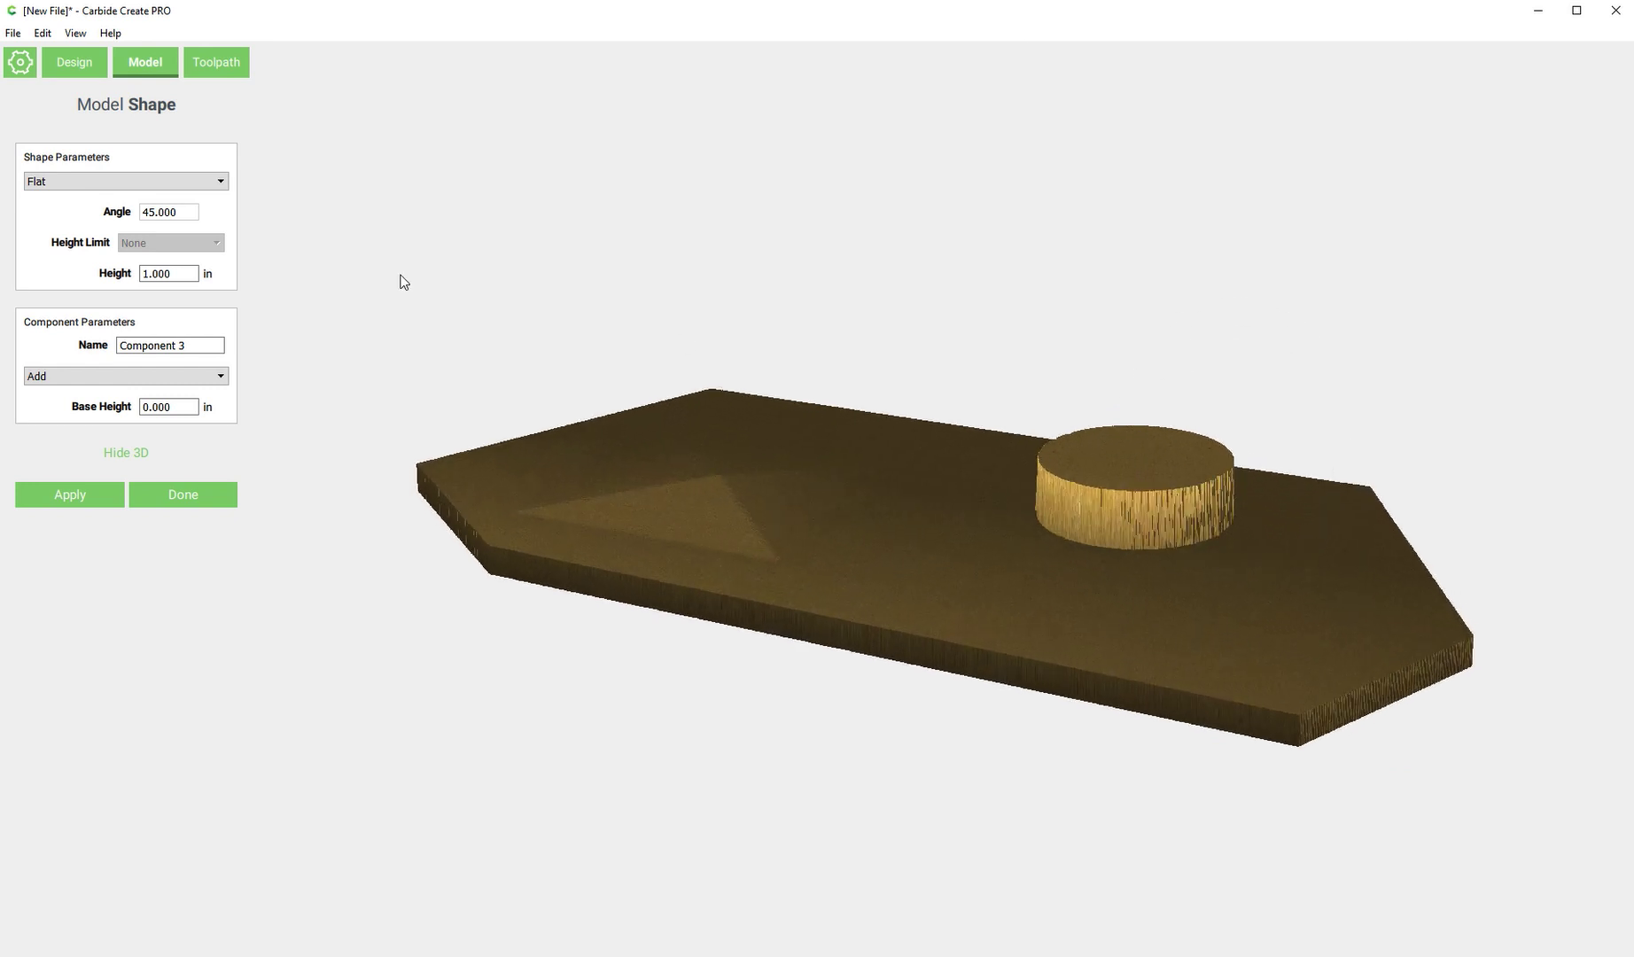
{"action": "left_click", "coordinate": [177, 276]}
- Set the circle's shape profile to Round and name the component circle-shape
{"action": "left_click", "coordinate": [133, 184]}
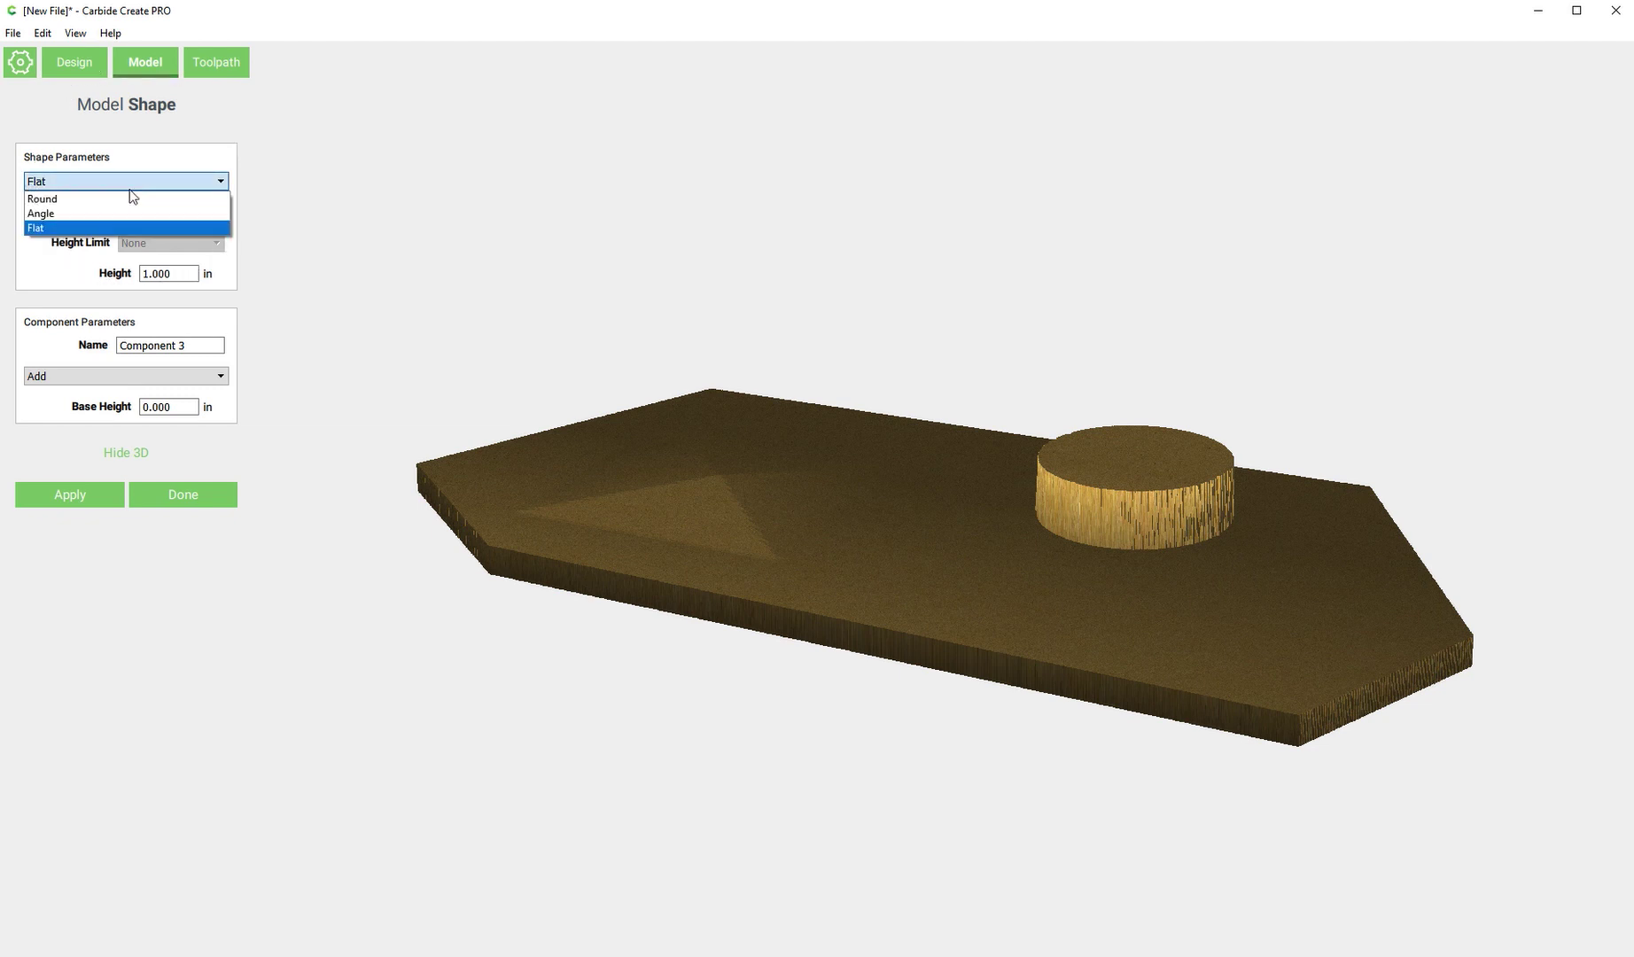
{"action": "left_click", "coordinate": [122, 197]}
{"action": "key", "text": "Down"}
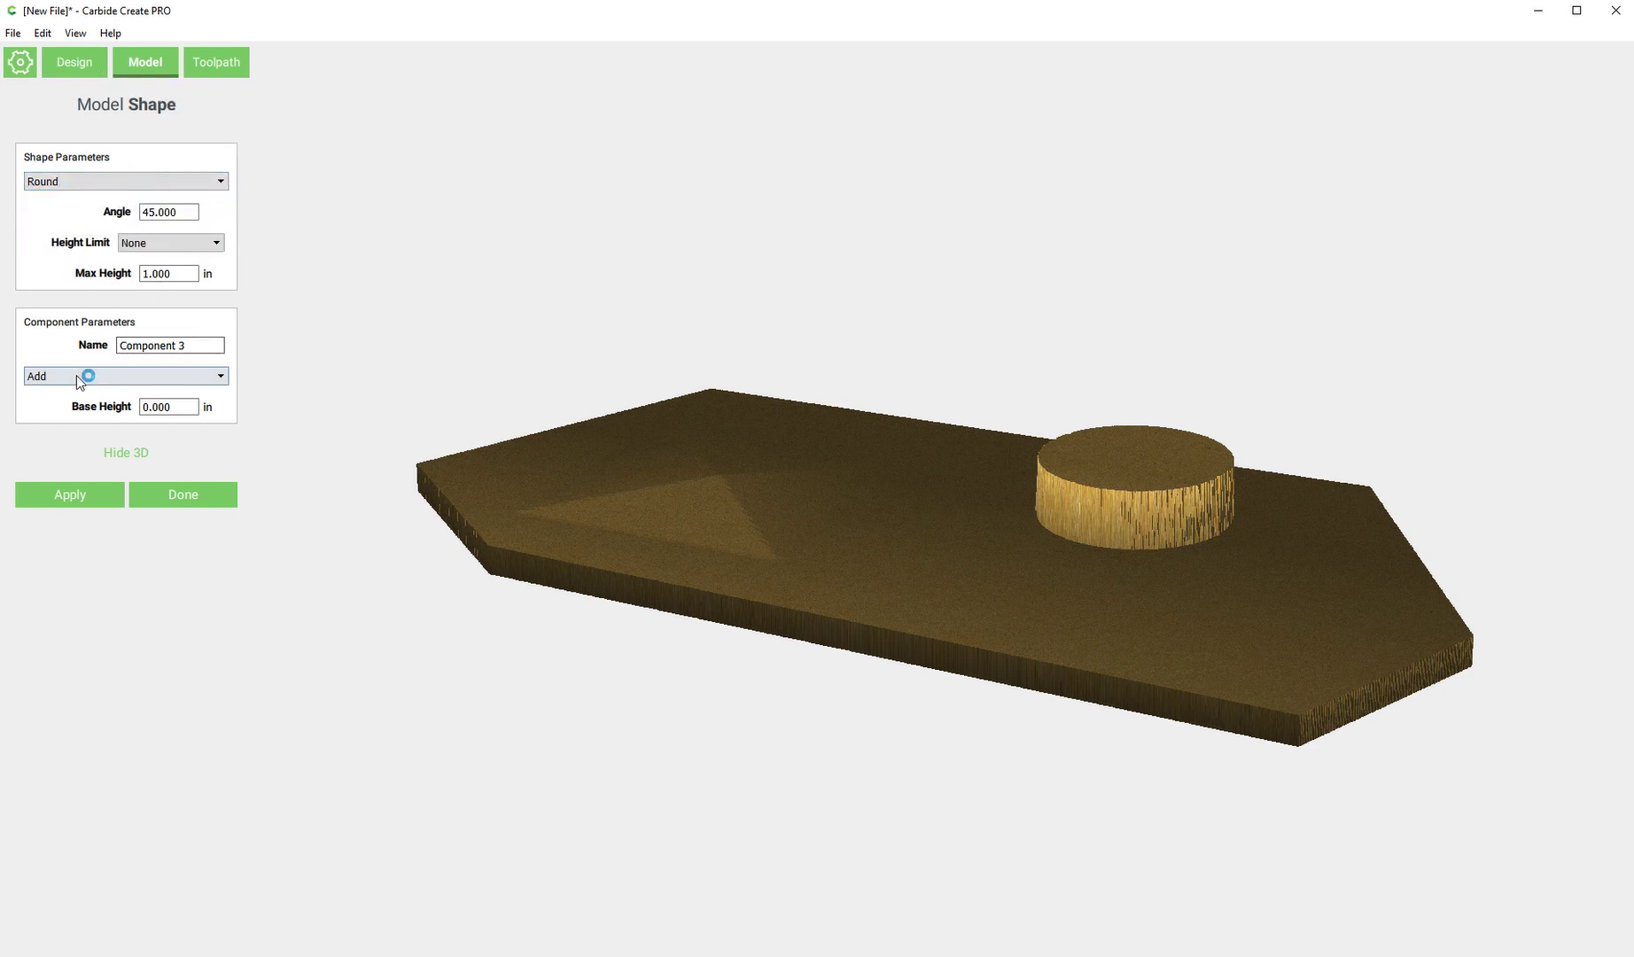
{"action": "left_click_drag", "start_coordinate": [221, 345], "coordinate": [97, 344]}
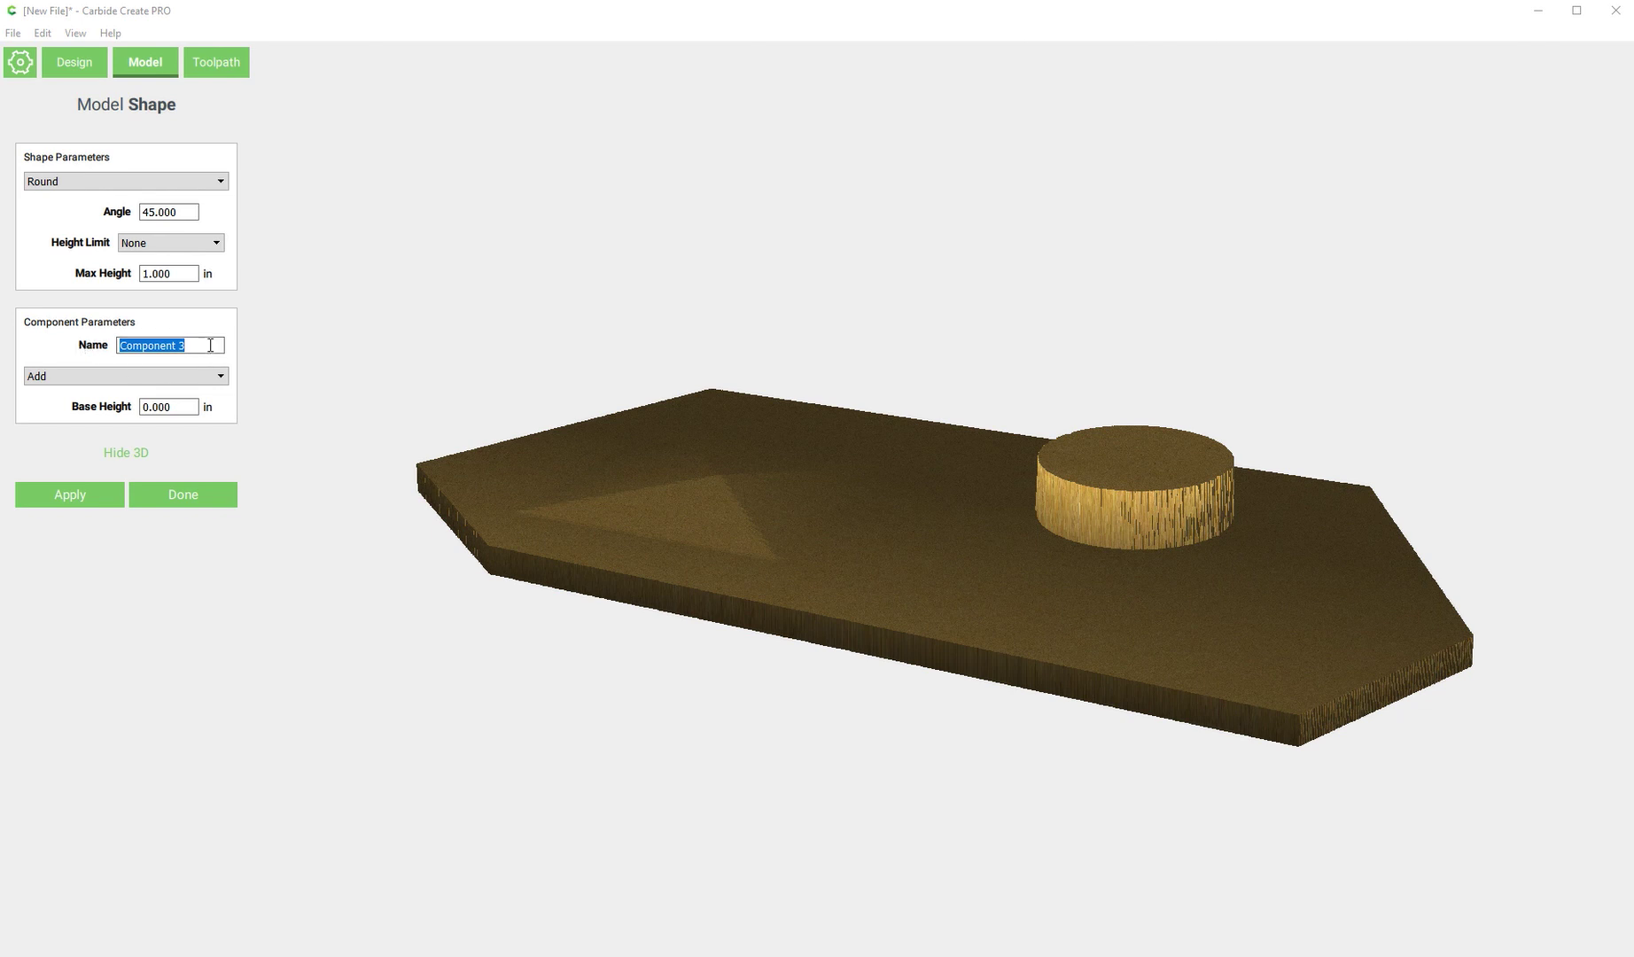
{"action": "left_click_drag", "start_coordinate": [203, 346], "coordinate": [111, 352]}
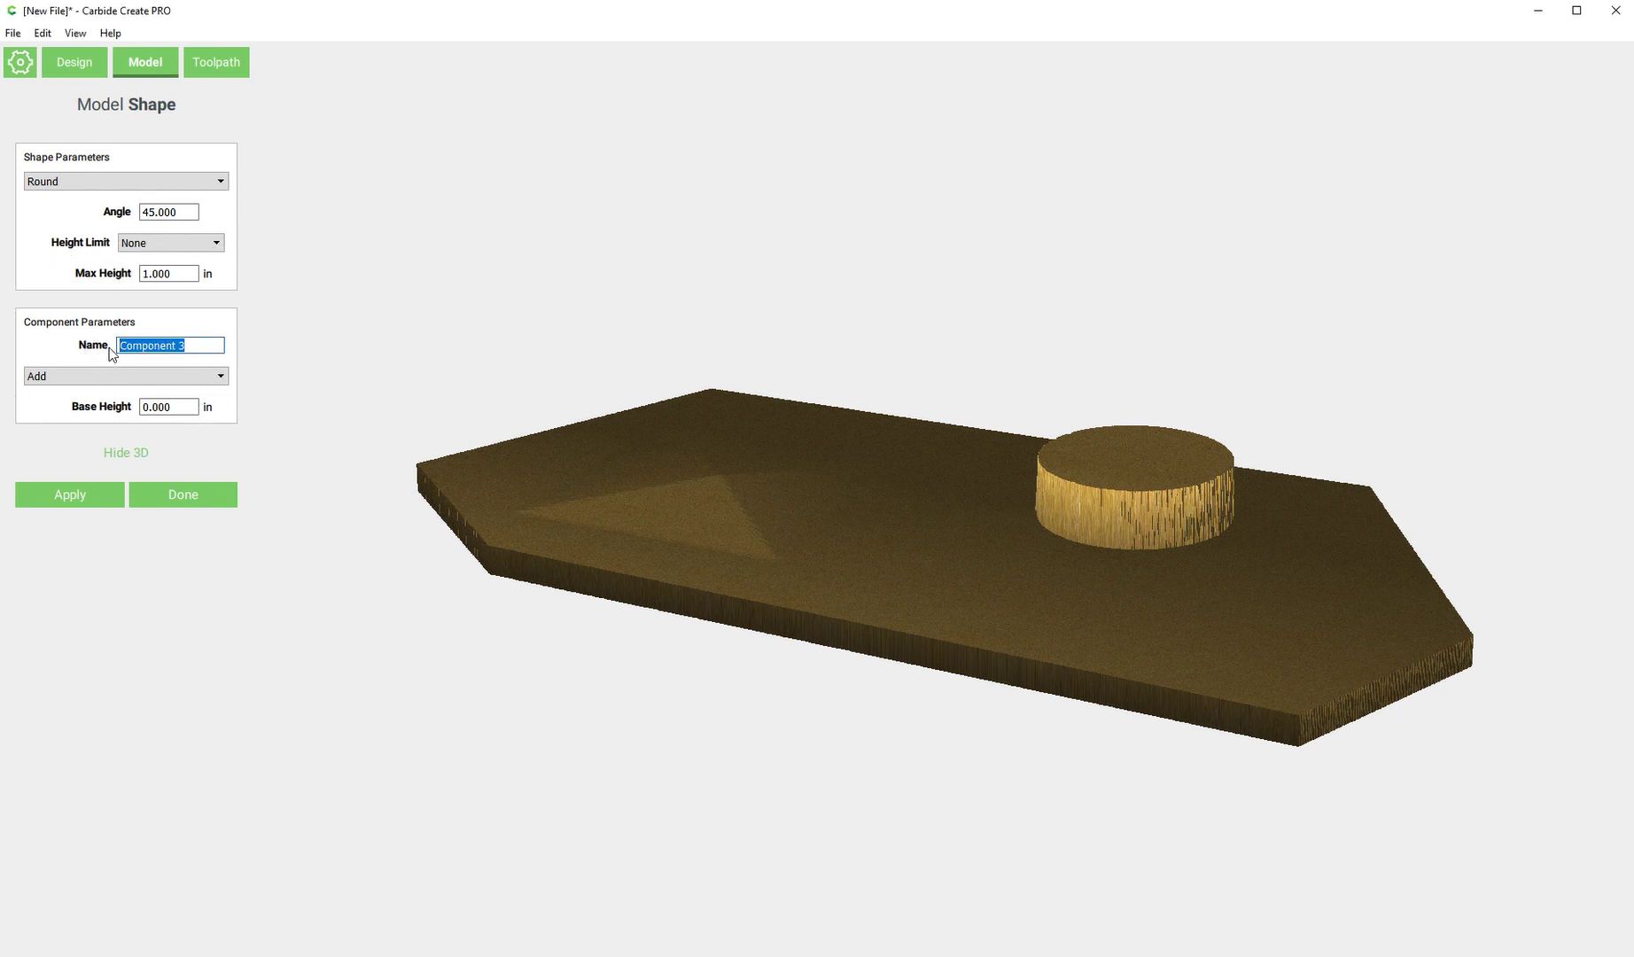
{"action": "type", "text": "sha"}
{"action": "key", "text": "BackSpace"}
{"action": "key", "text": "BackSpace"}
{"action": "key", "text": "BackSpace"}
{"action": "type", "text": "circle-shape"}
- Set circle-shape to Subtract and apply it, cutting a conical hole through the plate
{"action": "left_click", "coordinate": [71, 376]}
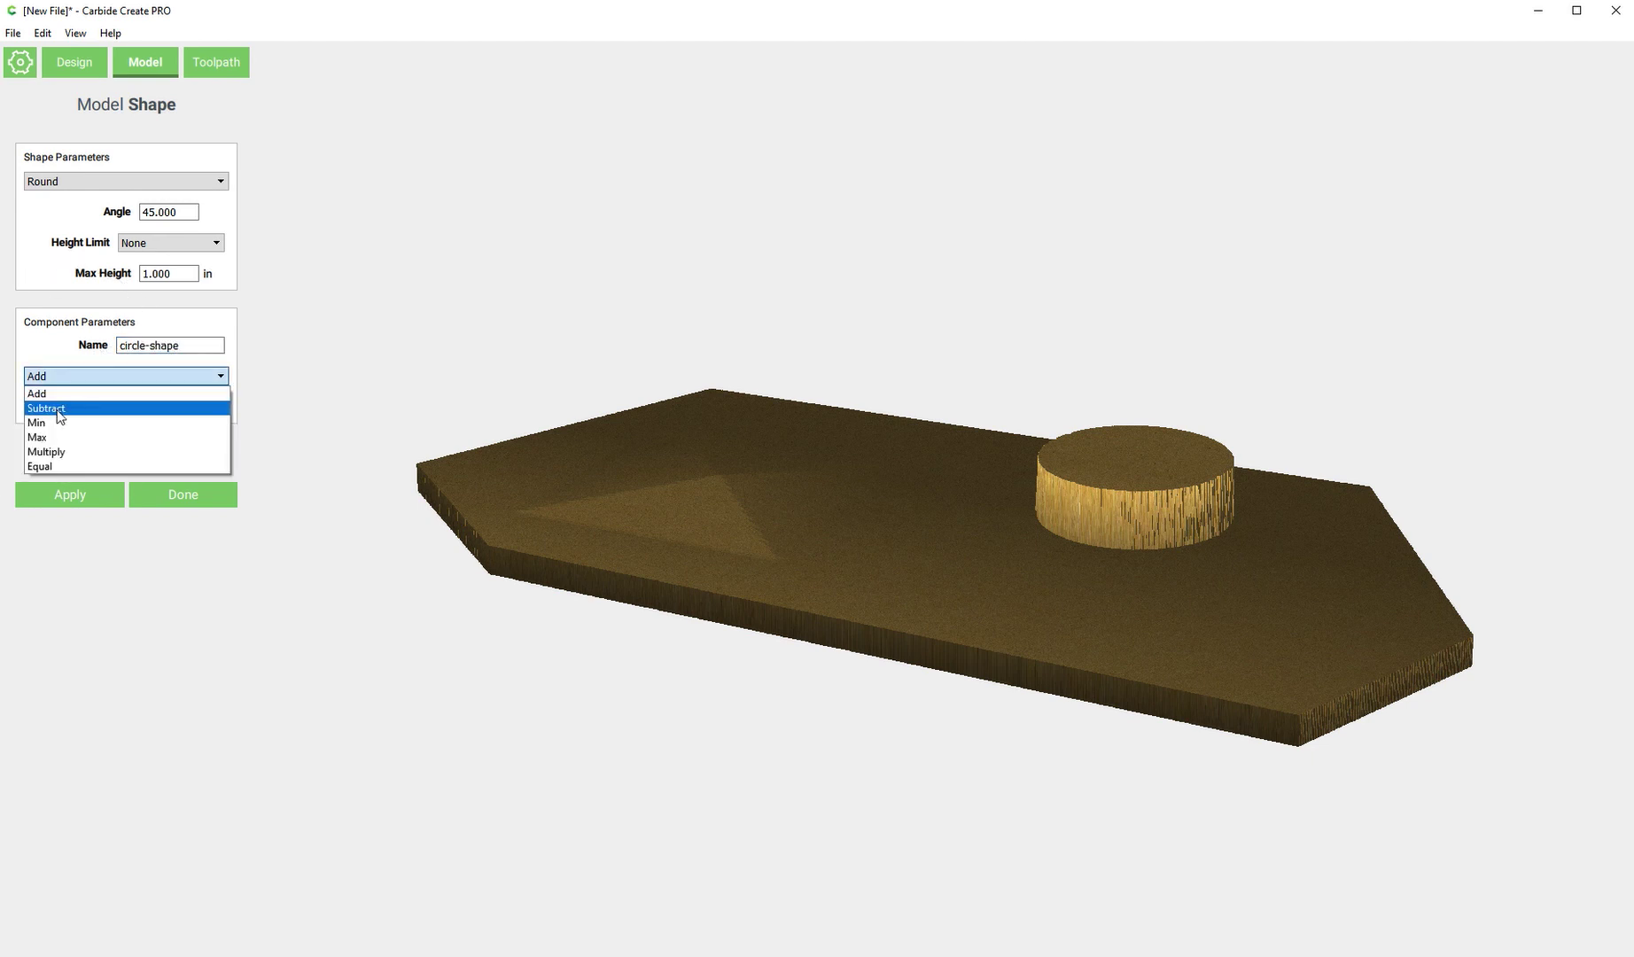
{"action": "left_click", "coordinate": [56, 409]}
{"action": "left_click", "coordinate": [65, 502]}
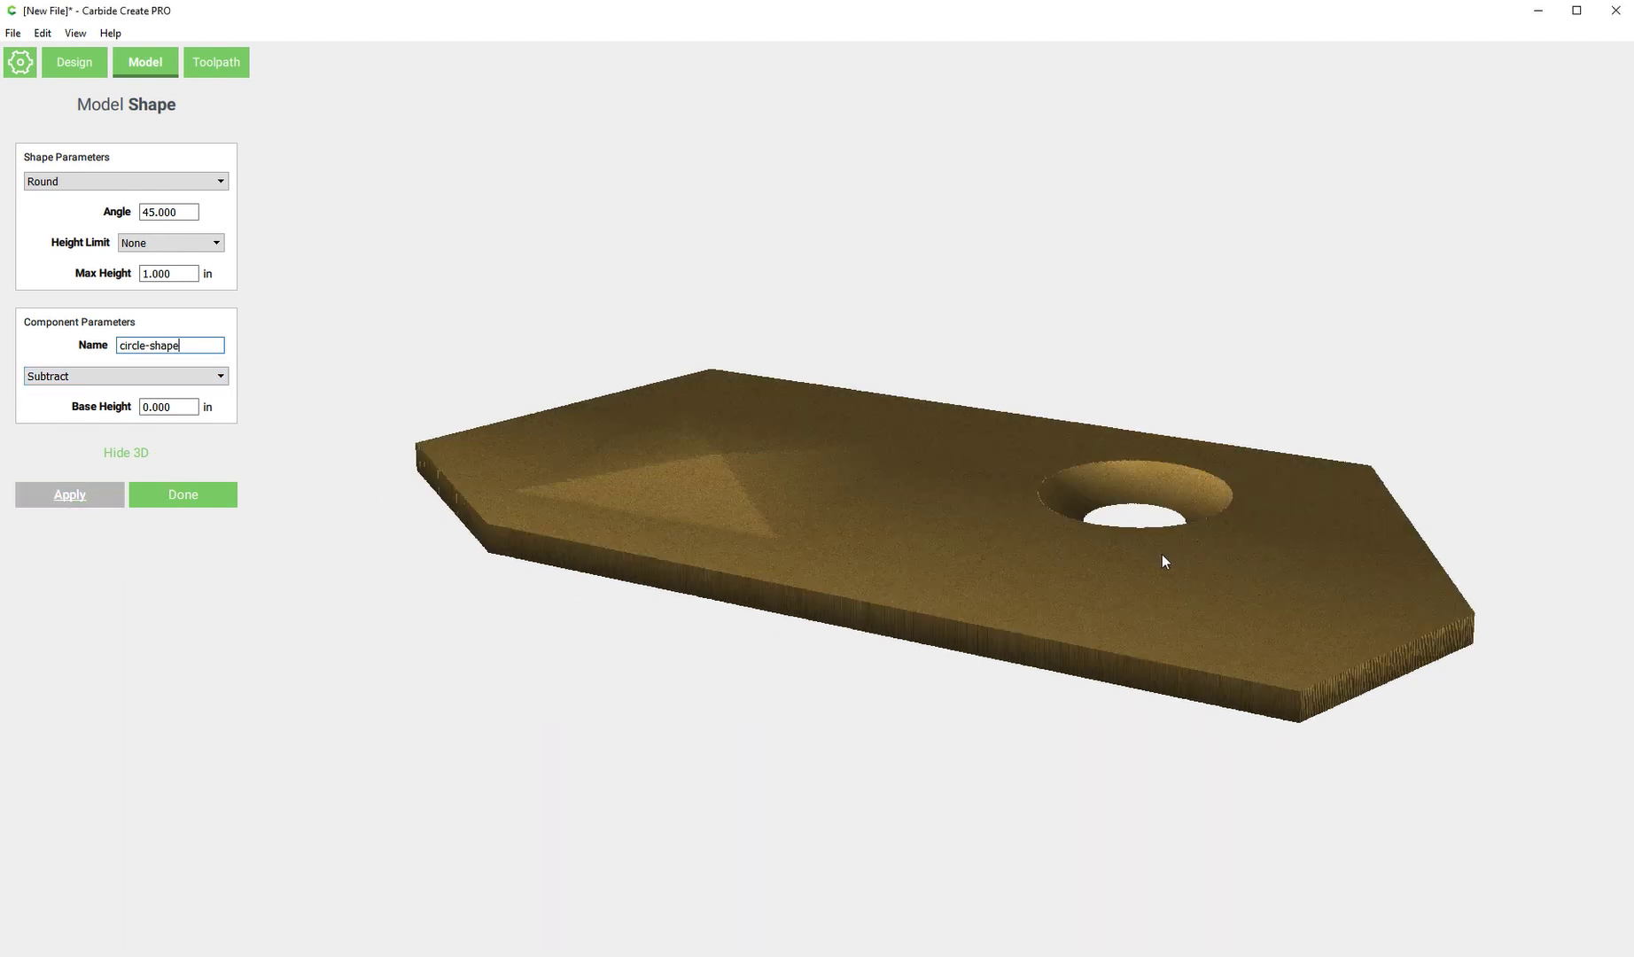
- Orbit and zoom the 3D preview to inspect the hole from several angles
{"action": "left_click_drag", "start_coordinate": [1060, 552], "coordinate": [1106, 535]}
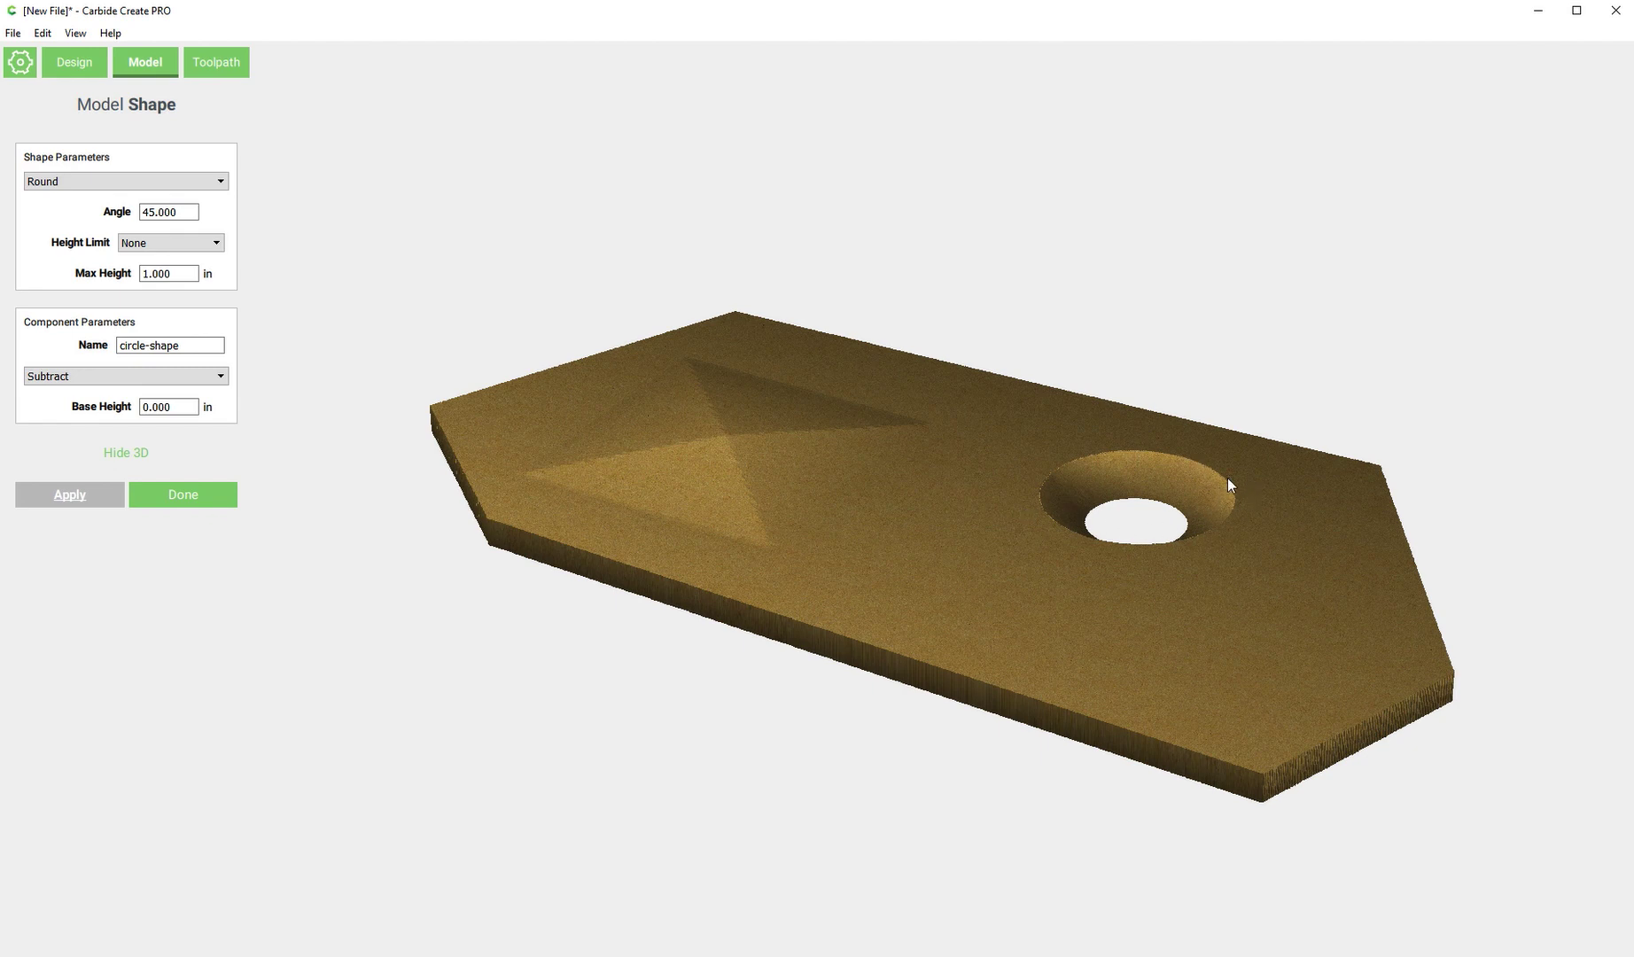
{"action": "left_click_drag", "start_coordinate": [1069, 499], "coordinate": [1247, 544]}
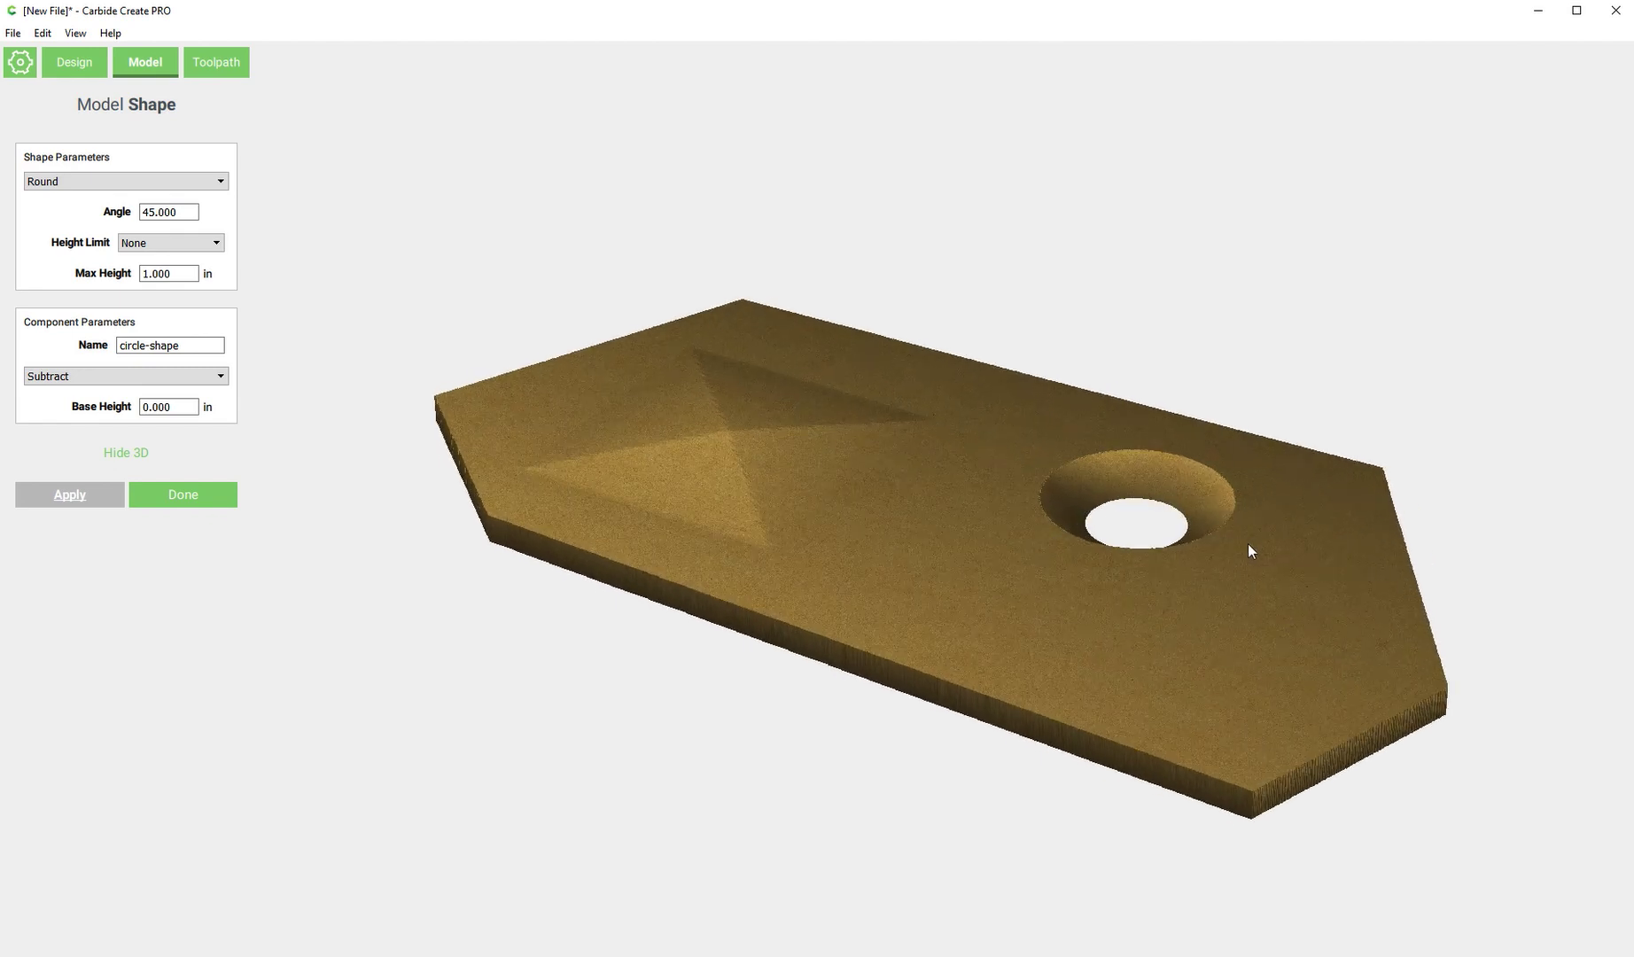
{"action": "scroll", "coordinate": [1245, 537], "scroll_direction": "up", "scroll_amount": 3}
{"action": "left_click_drag", "start_coordinate": [1089, 638], "coordinate": [1169, 428]}
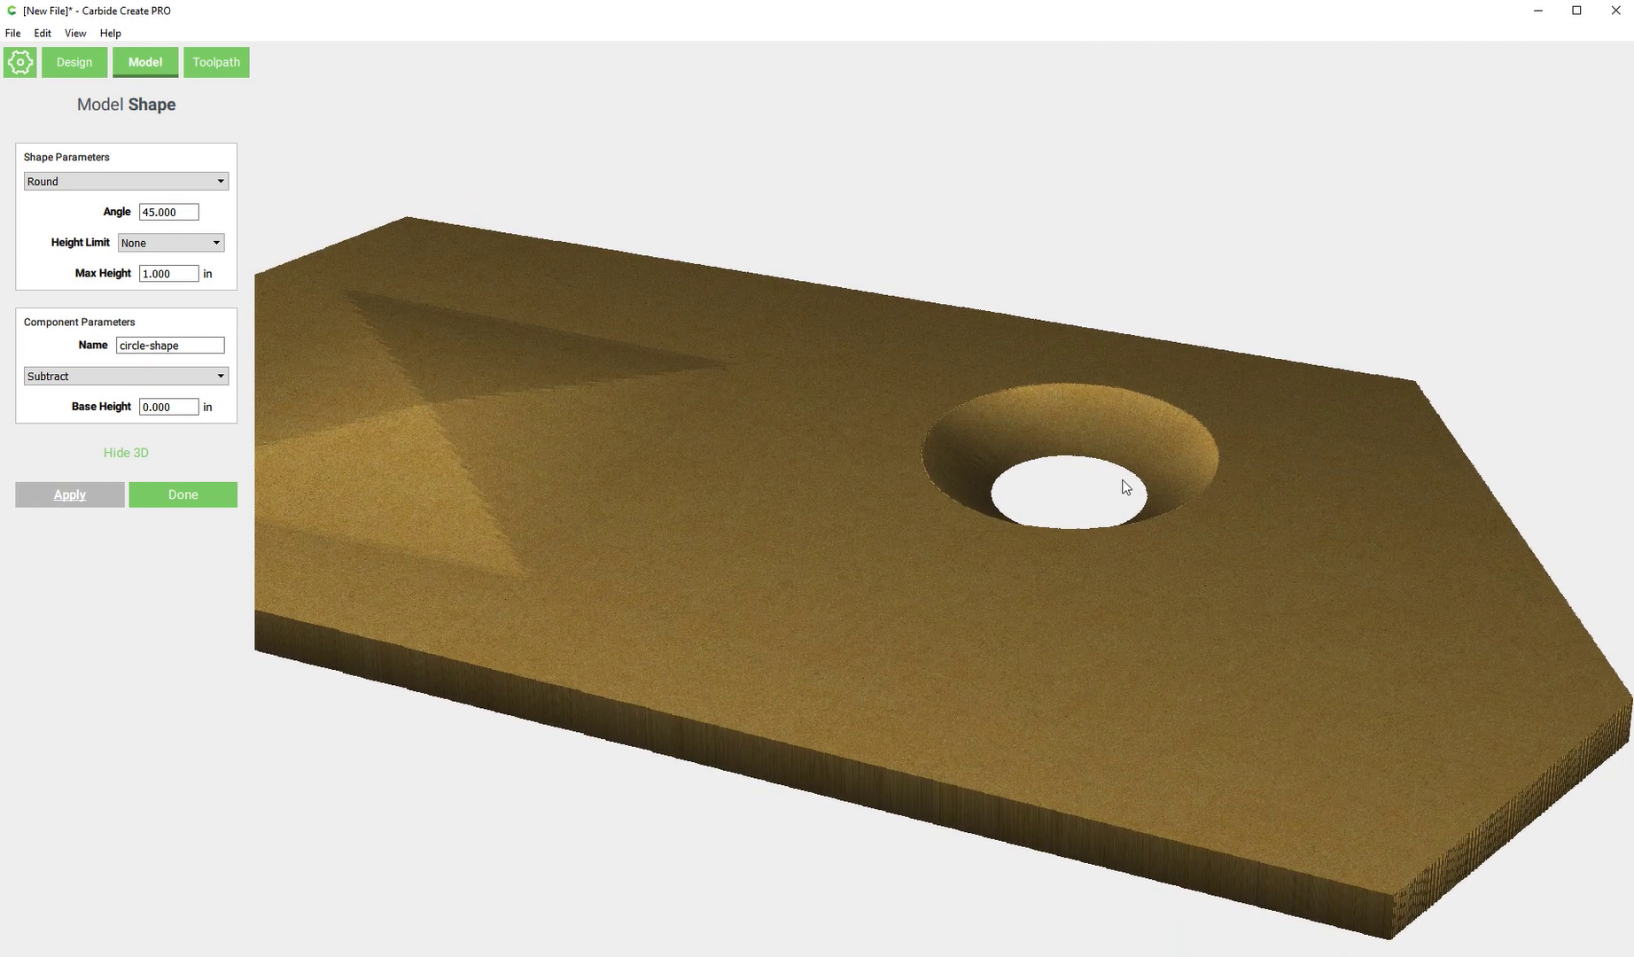
{"action": "left_click_drag", "start_coordinate": [1074, 507], "coordinate": [1094, 631]}
{"action": "left_click", "coordinate": [171, 242]}
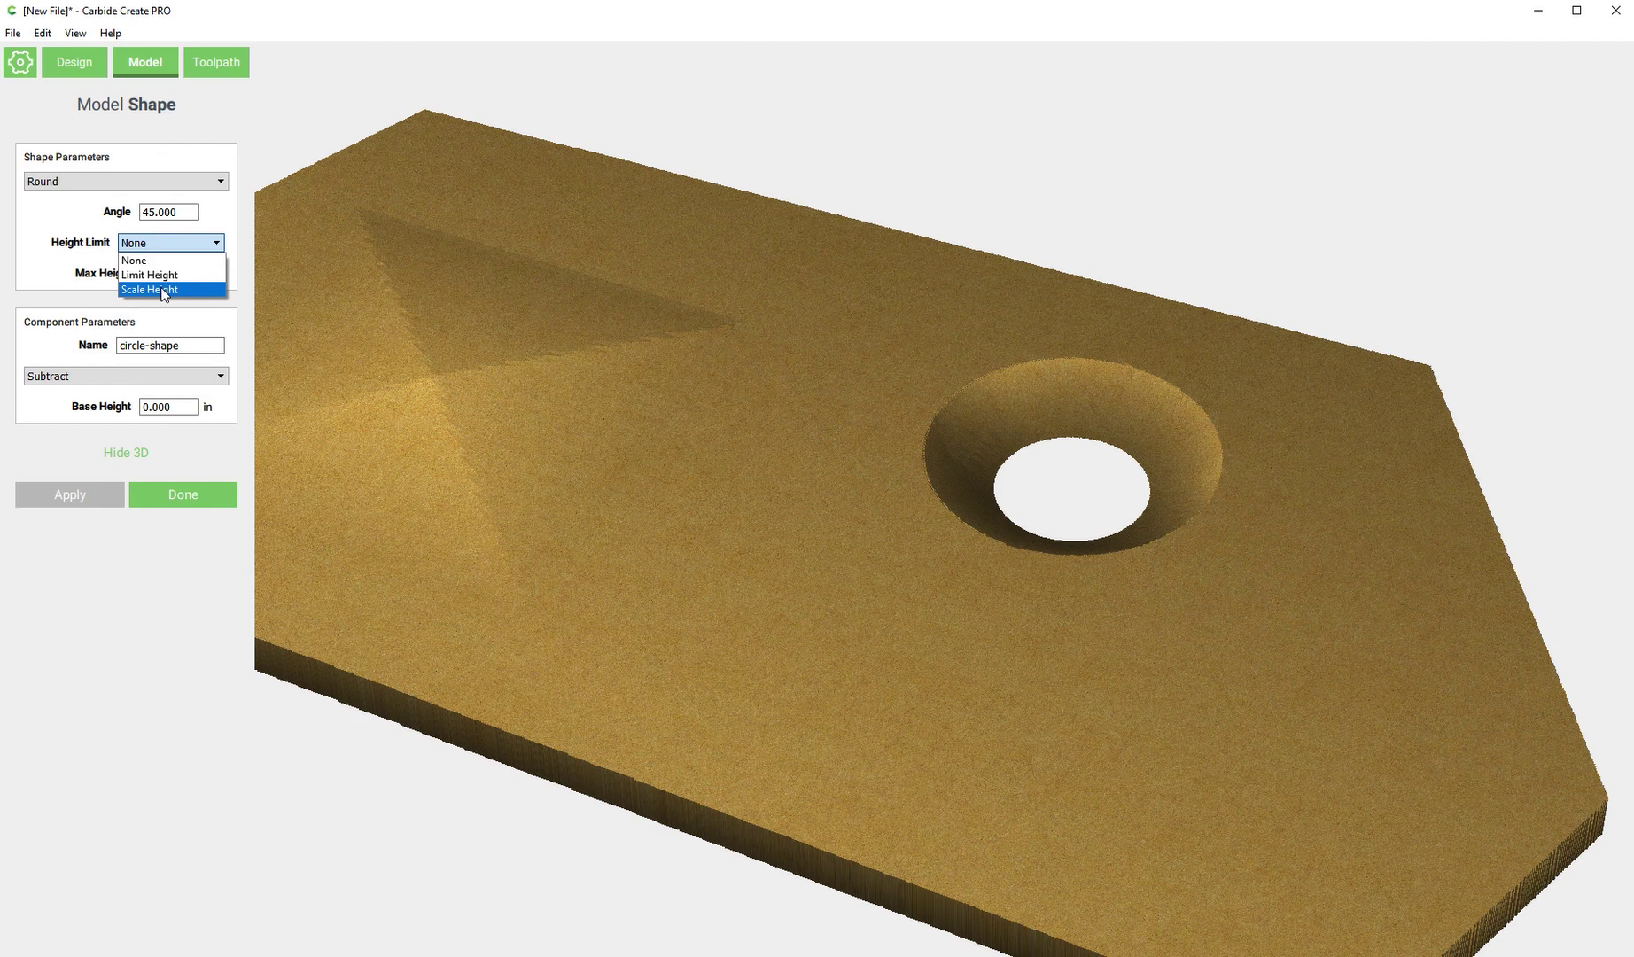
- Limit the circle's cut to a .25 in max height, making a flat-bottomed pocket
{"action": "left_click", "coordinate": [151, 274]}
{"action": "double_click", "coordinate": [180, 276]}
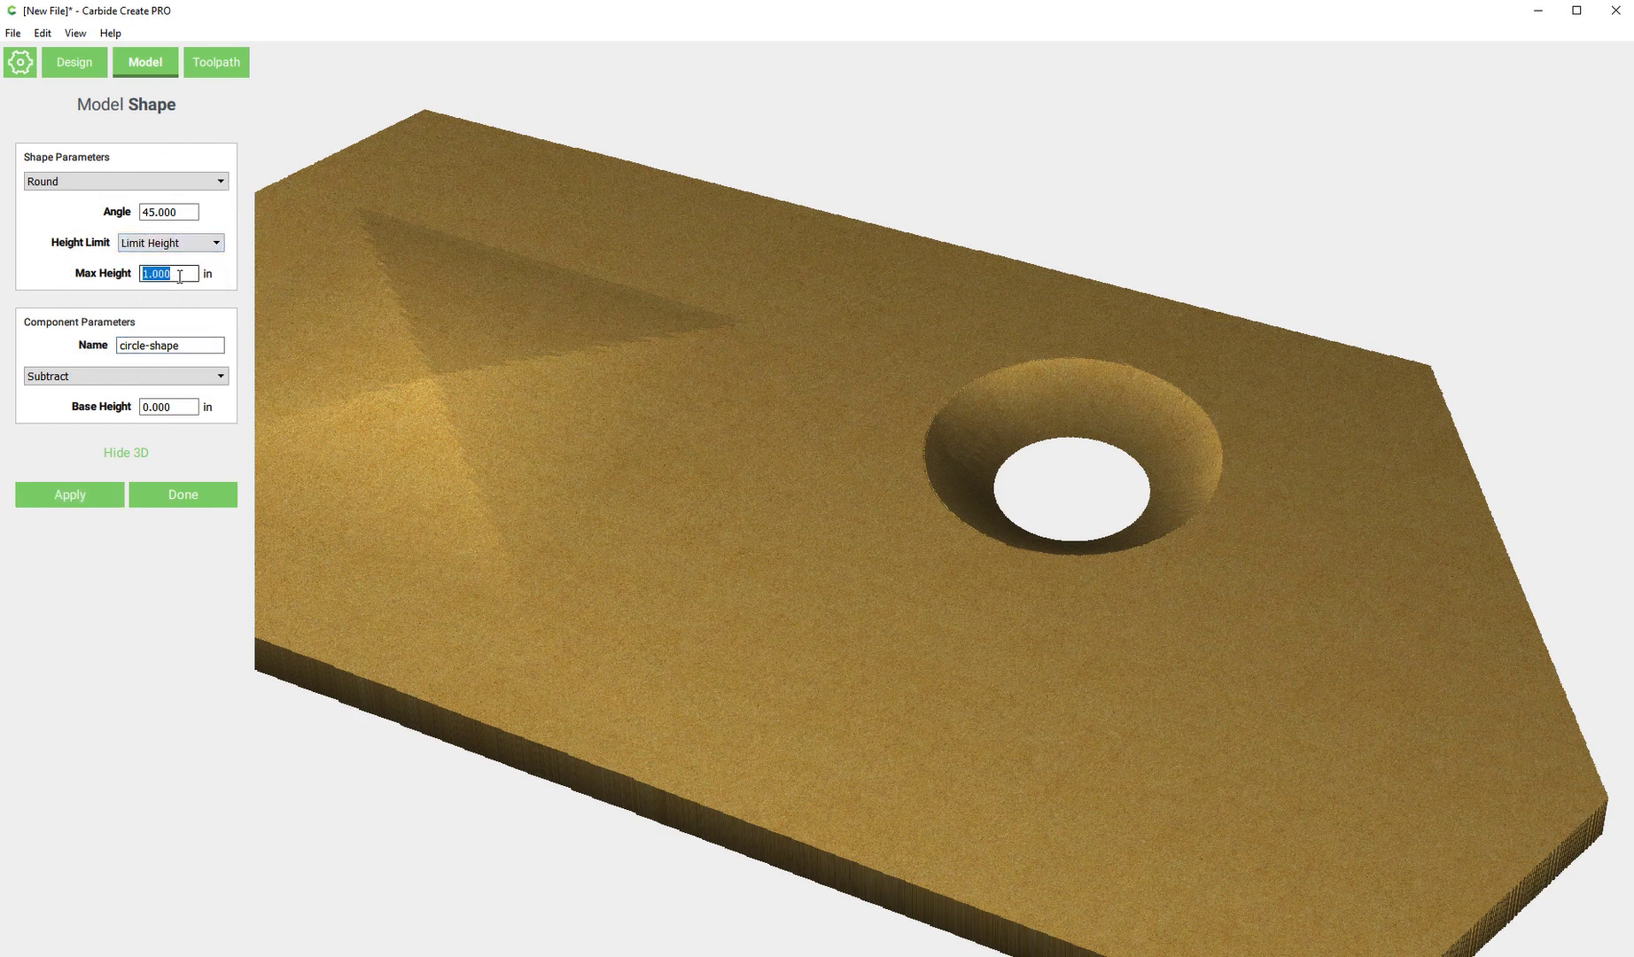
{"action": "type", "text": ".25"}
{"action": "left_click", "coordinate": [69, 505]}
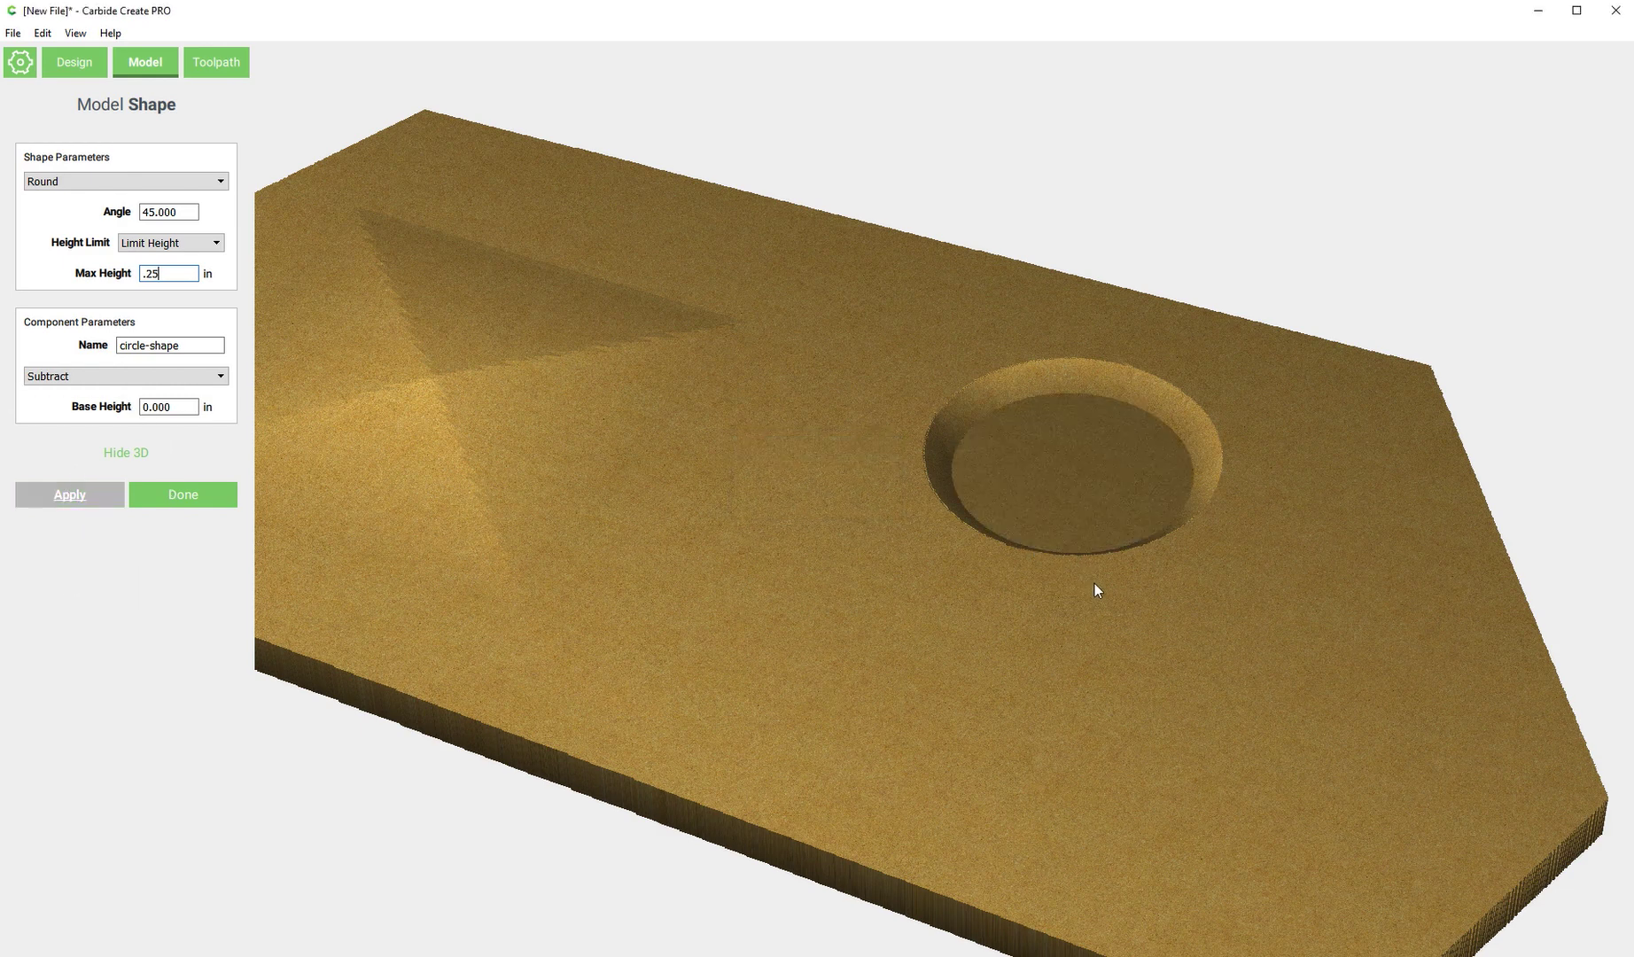
{"action": "left_click_drag", "start_coordinate": [1094, 583], "coordinate": [1135, 503]}
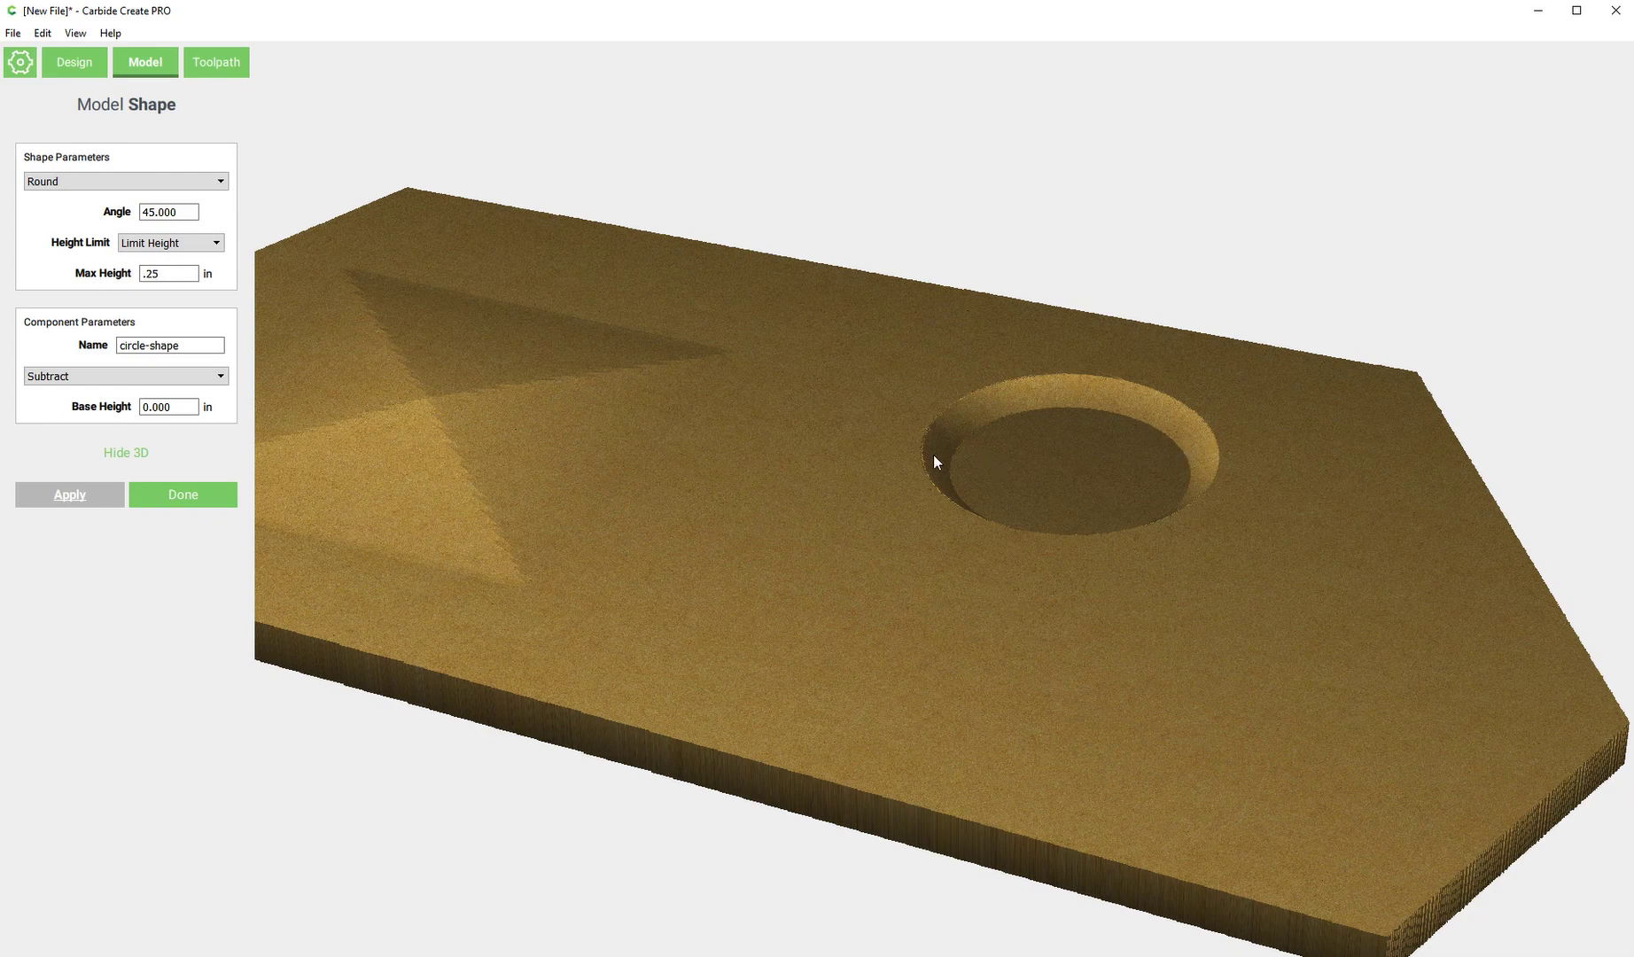
{"action": "left_click_drag", "start_coordinate": [1118, 535], "coordinate": [1250, 589]}
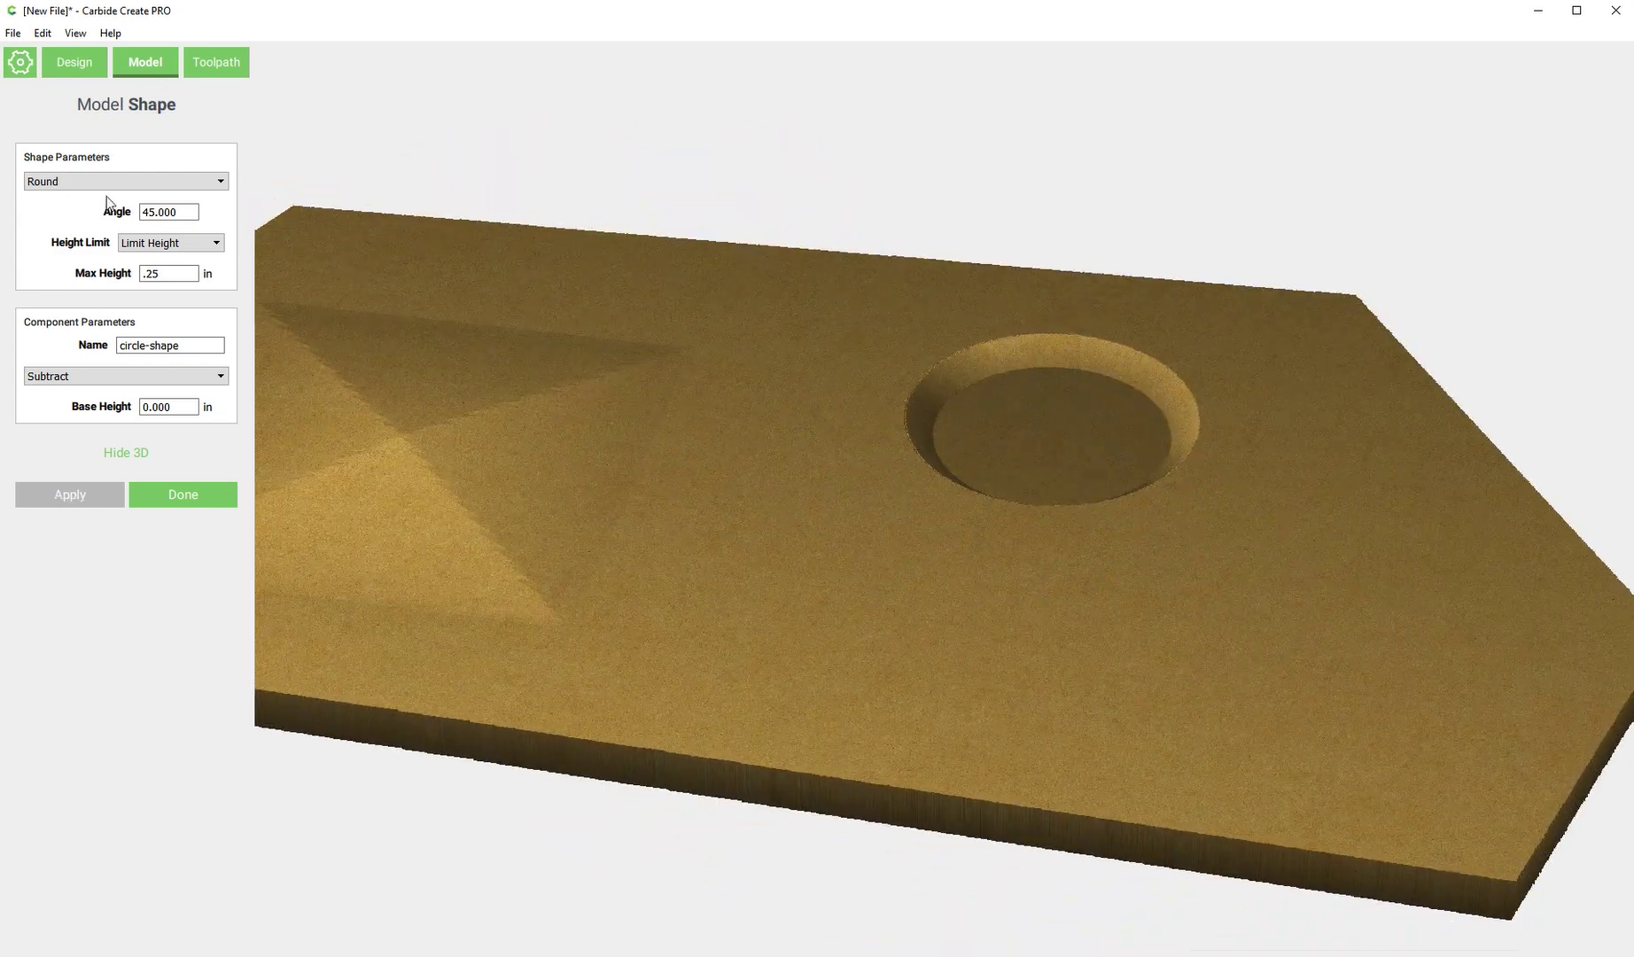
{"action": "left_click", "coordinate": [160, 244]}
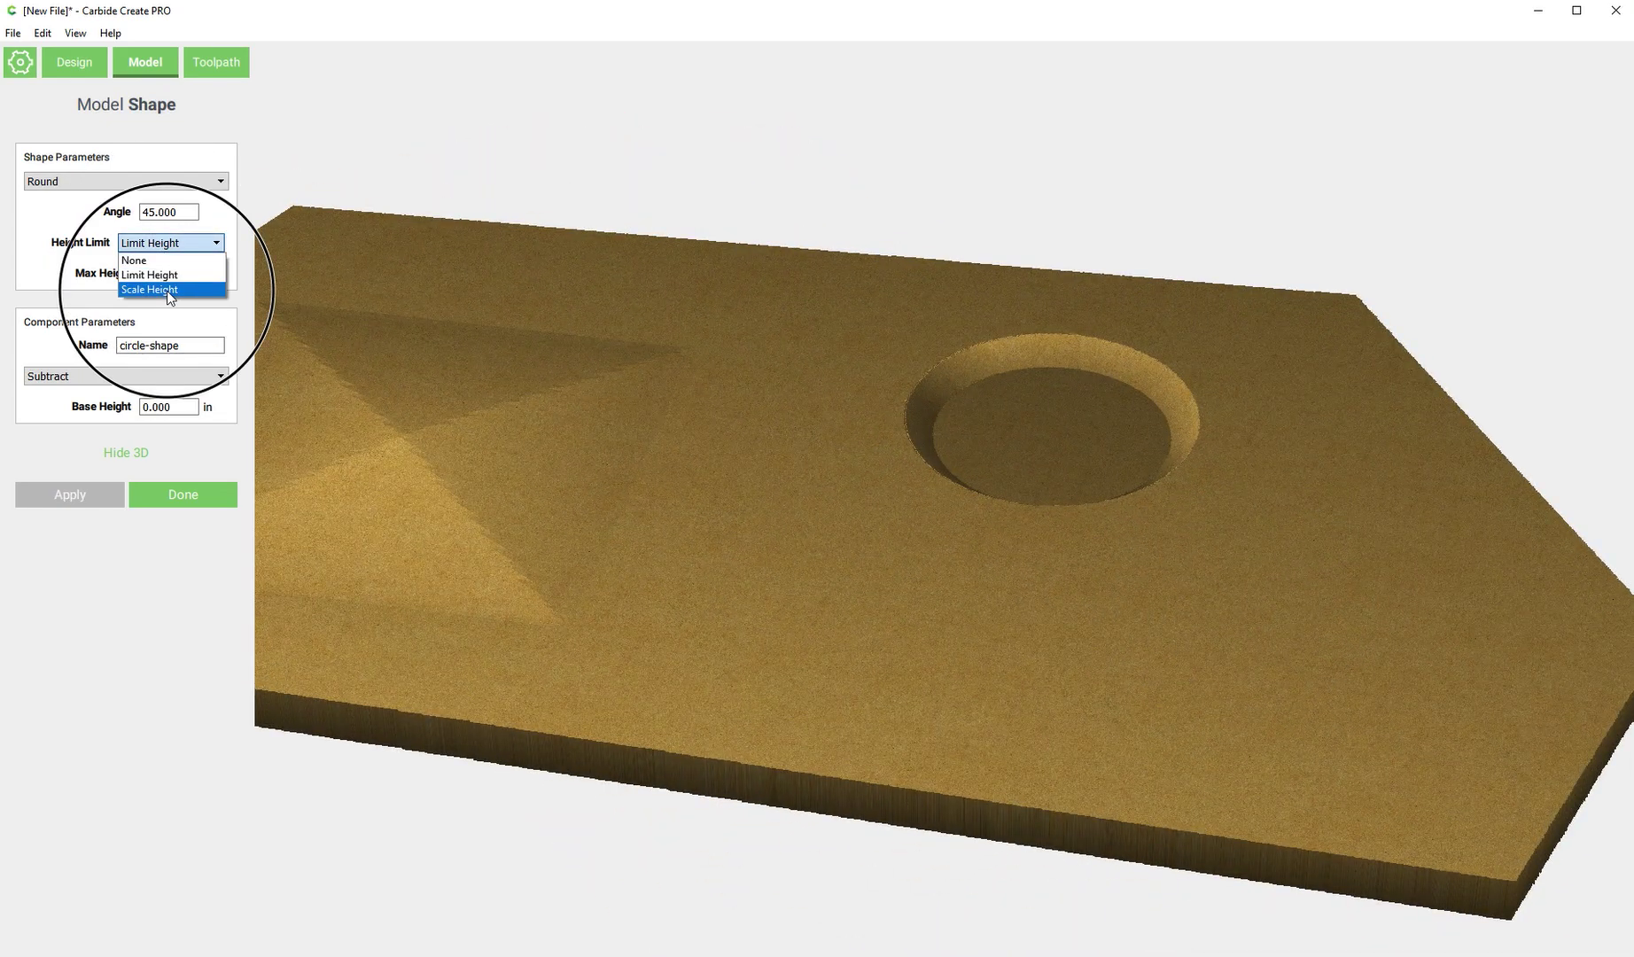
- Switch the cut to Scale Height at .25 in for a rounded dish, then return to 2D
{"action": "left_click", "coordinate": [166, 290]}
{"action": "double_click", "coordinate": [167, 277]}
{"action": "type", "text": ".25"}
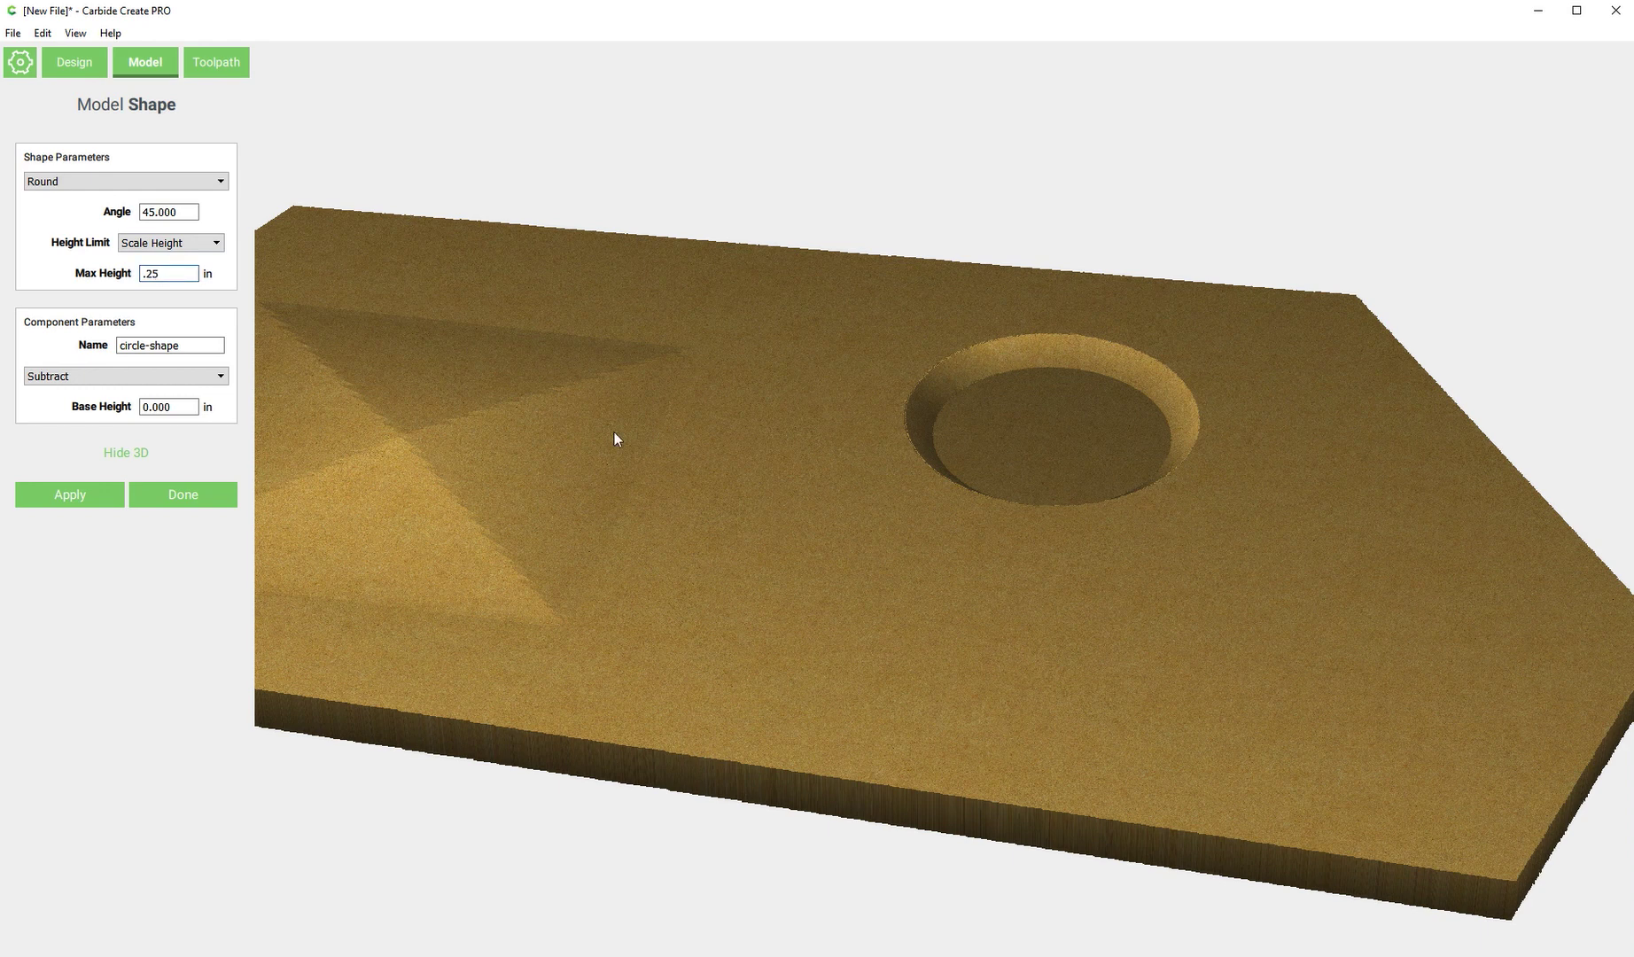
{"action": "left_click", "coordinate": [70, 496]}
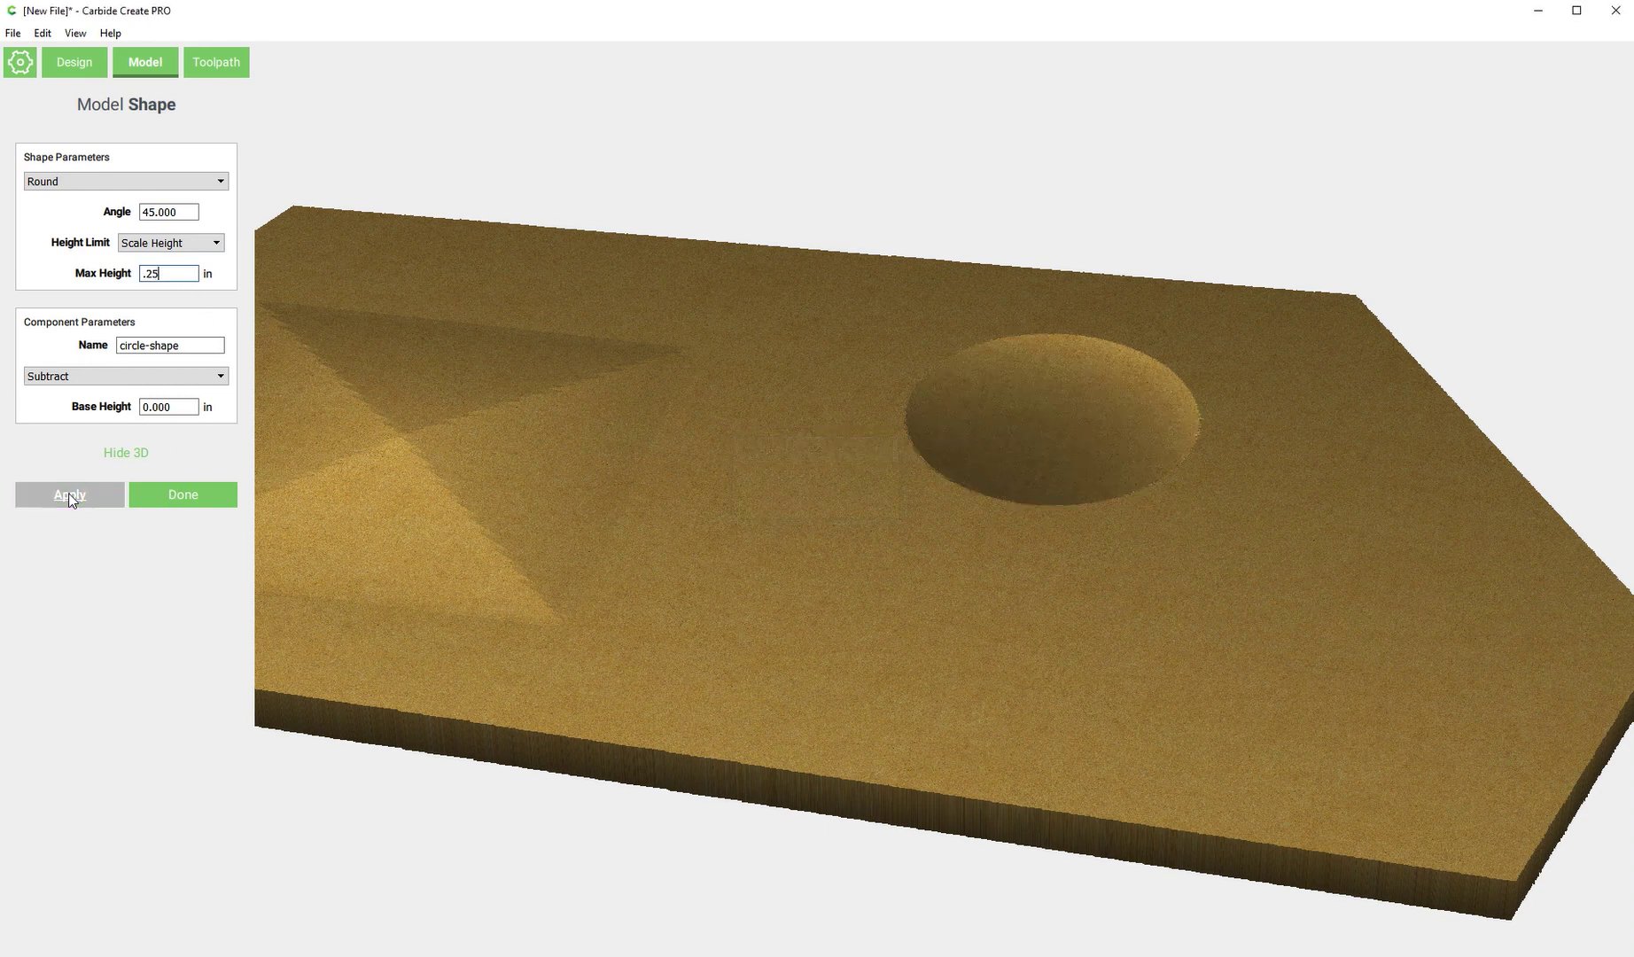
{"action": "left_click_drag", "start_coordinate": [890, 500], "coordinate": [1030, 587]}
{"action": "scroll", "coordinate": [1145, 548], "scroll_direction": "up", "scroll_amount": 3}
{"action": "left_click_drag", "start_coordinate": [1145, 548], "coordinate": [929, 693]}
{"action": "left_click", "coordinate": [127, 454]}
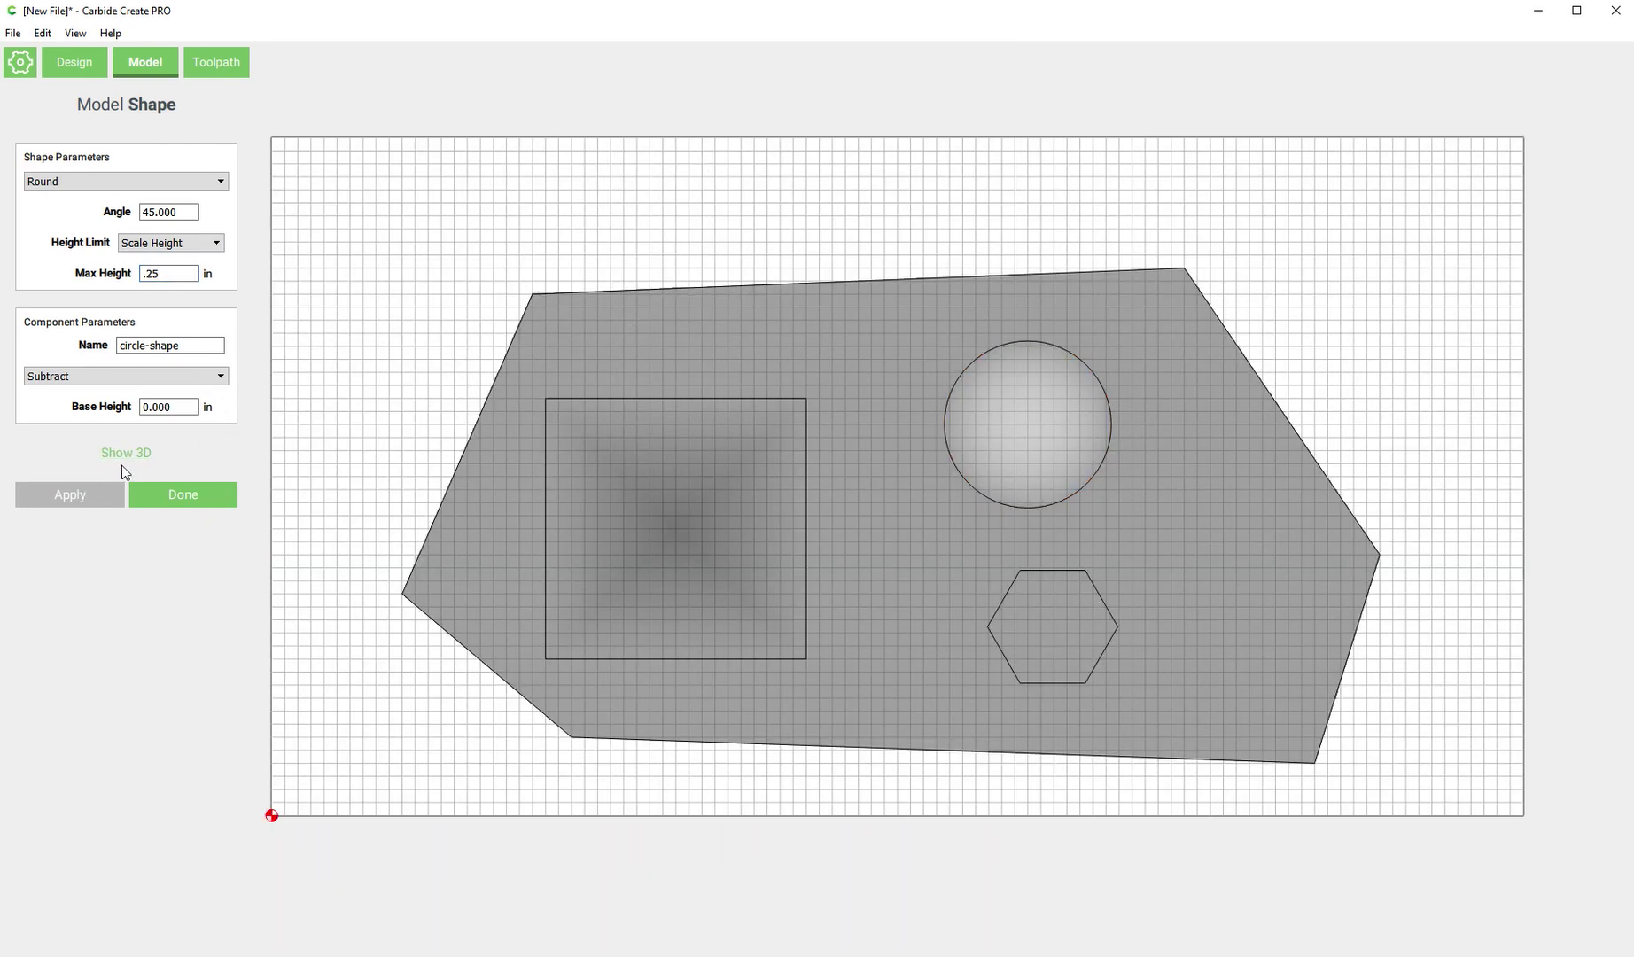
- Close circle-shape's settings and review base-material's Add mode and Base Height, leaving them unchanged
{"action": "left_click", "coordinate": [179, 494]}
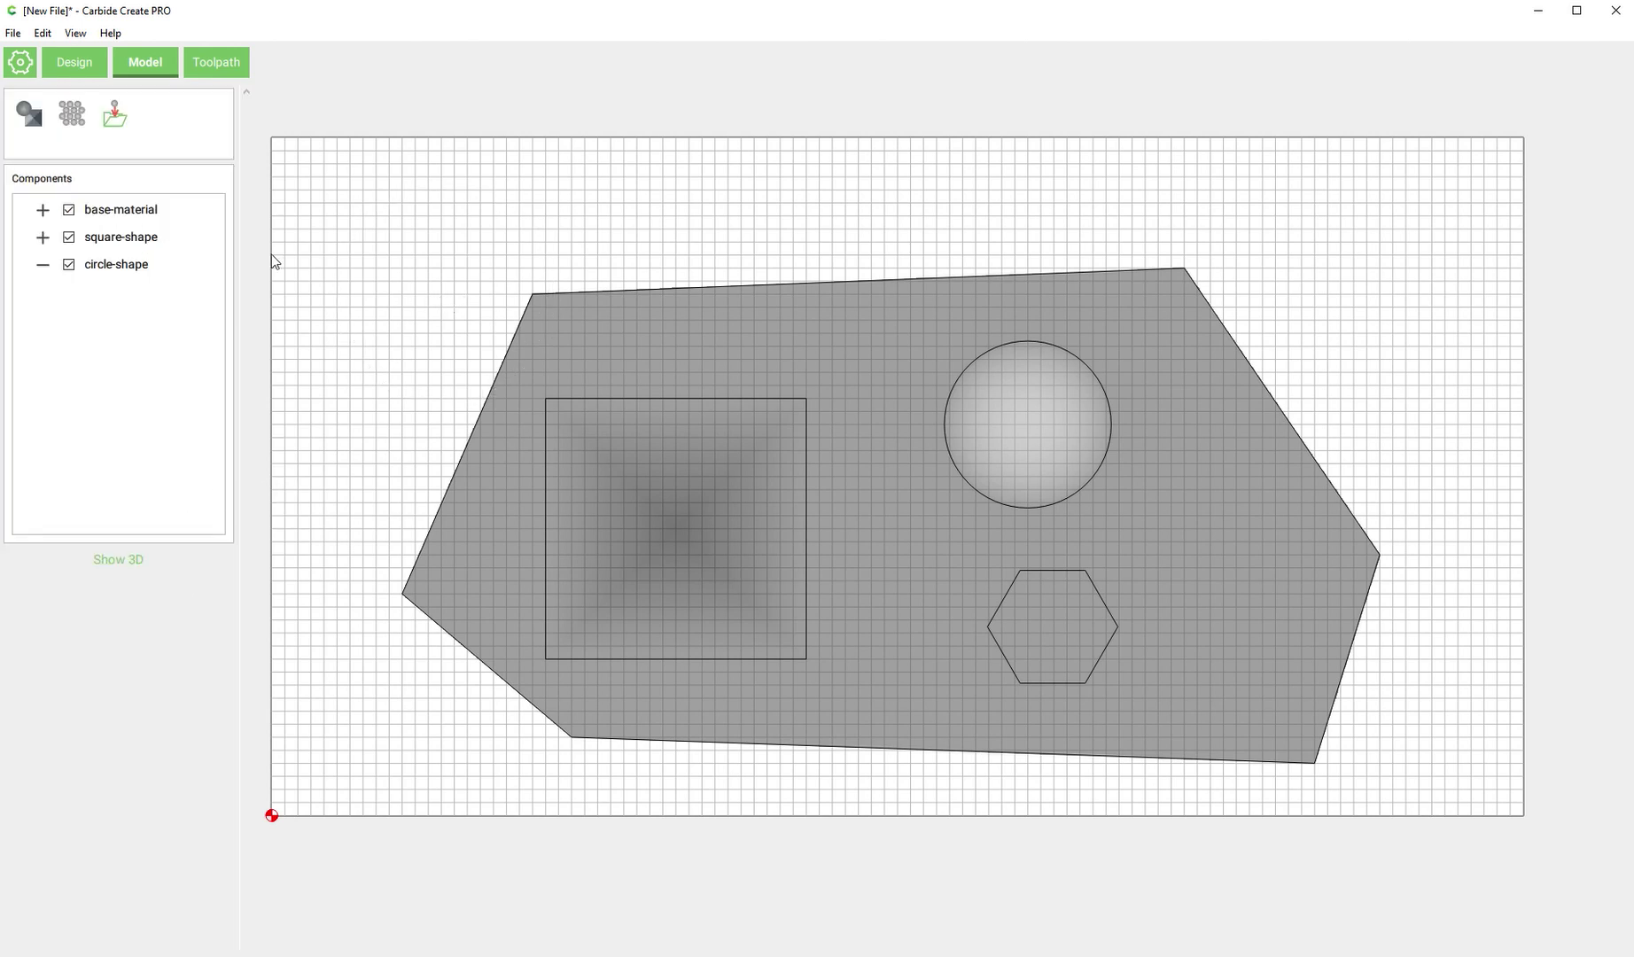
{"action": "double_click", "coordinate": [112, 211]}
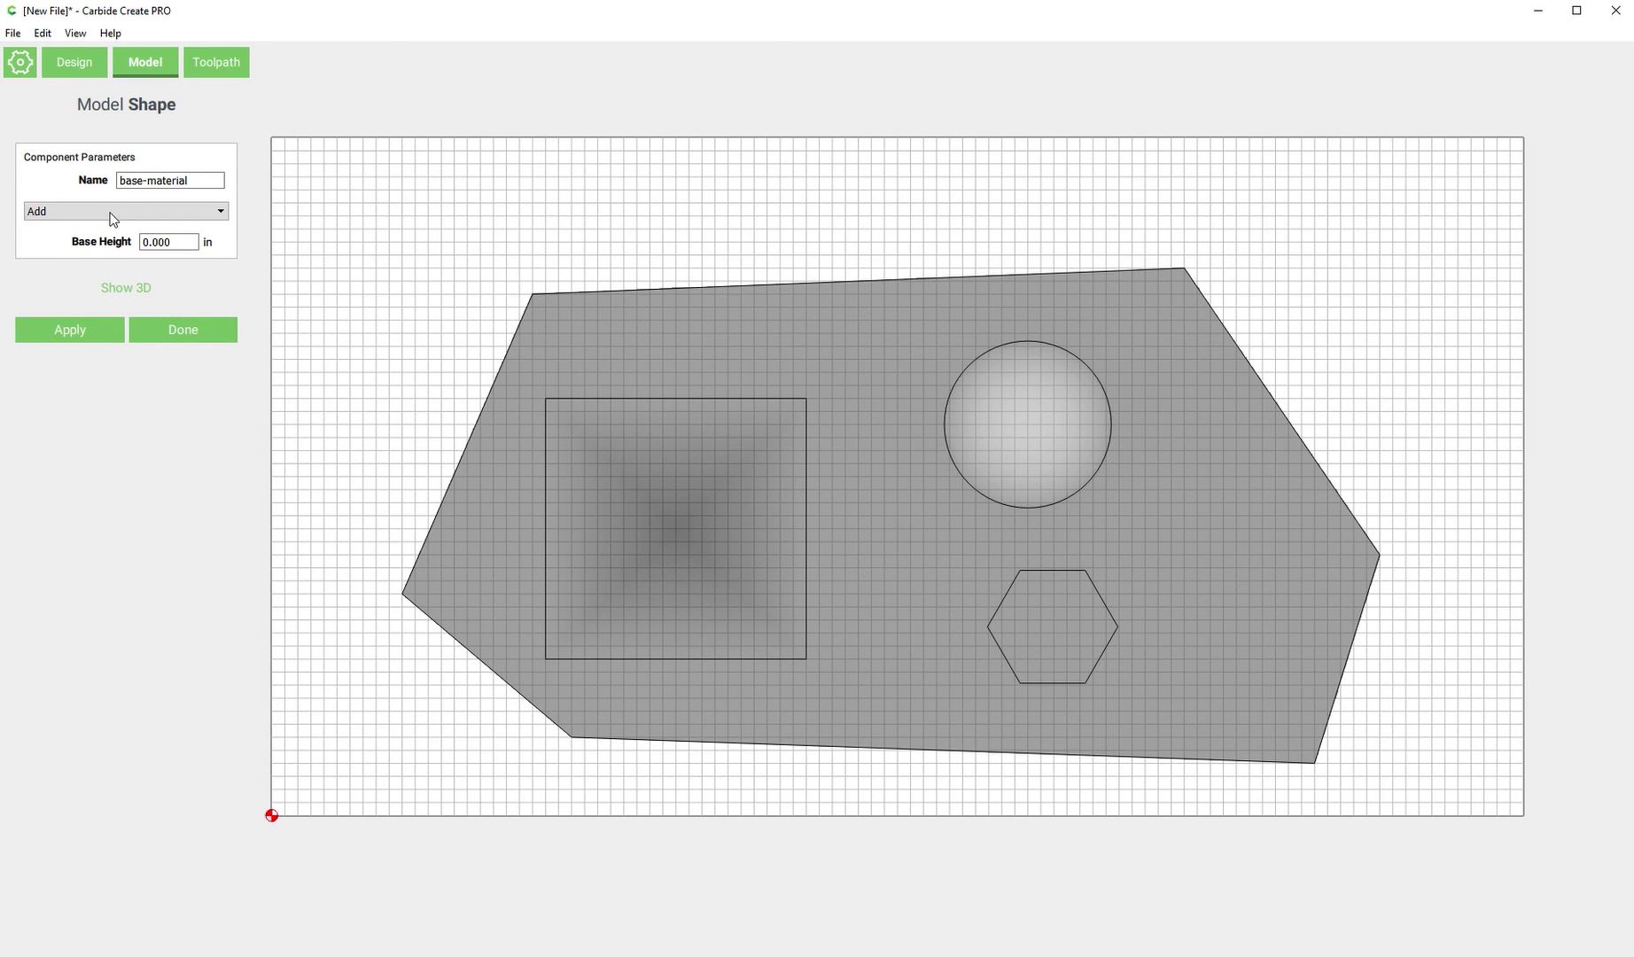
{"action": "left_click", "coordinate": [106, 211]}
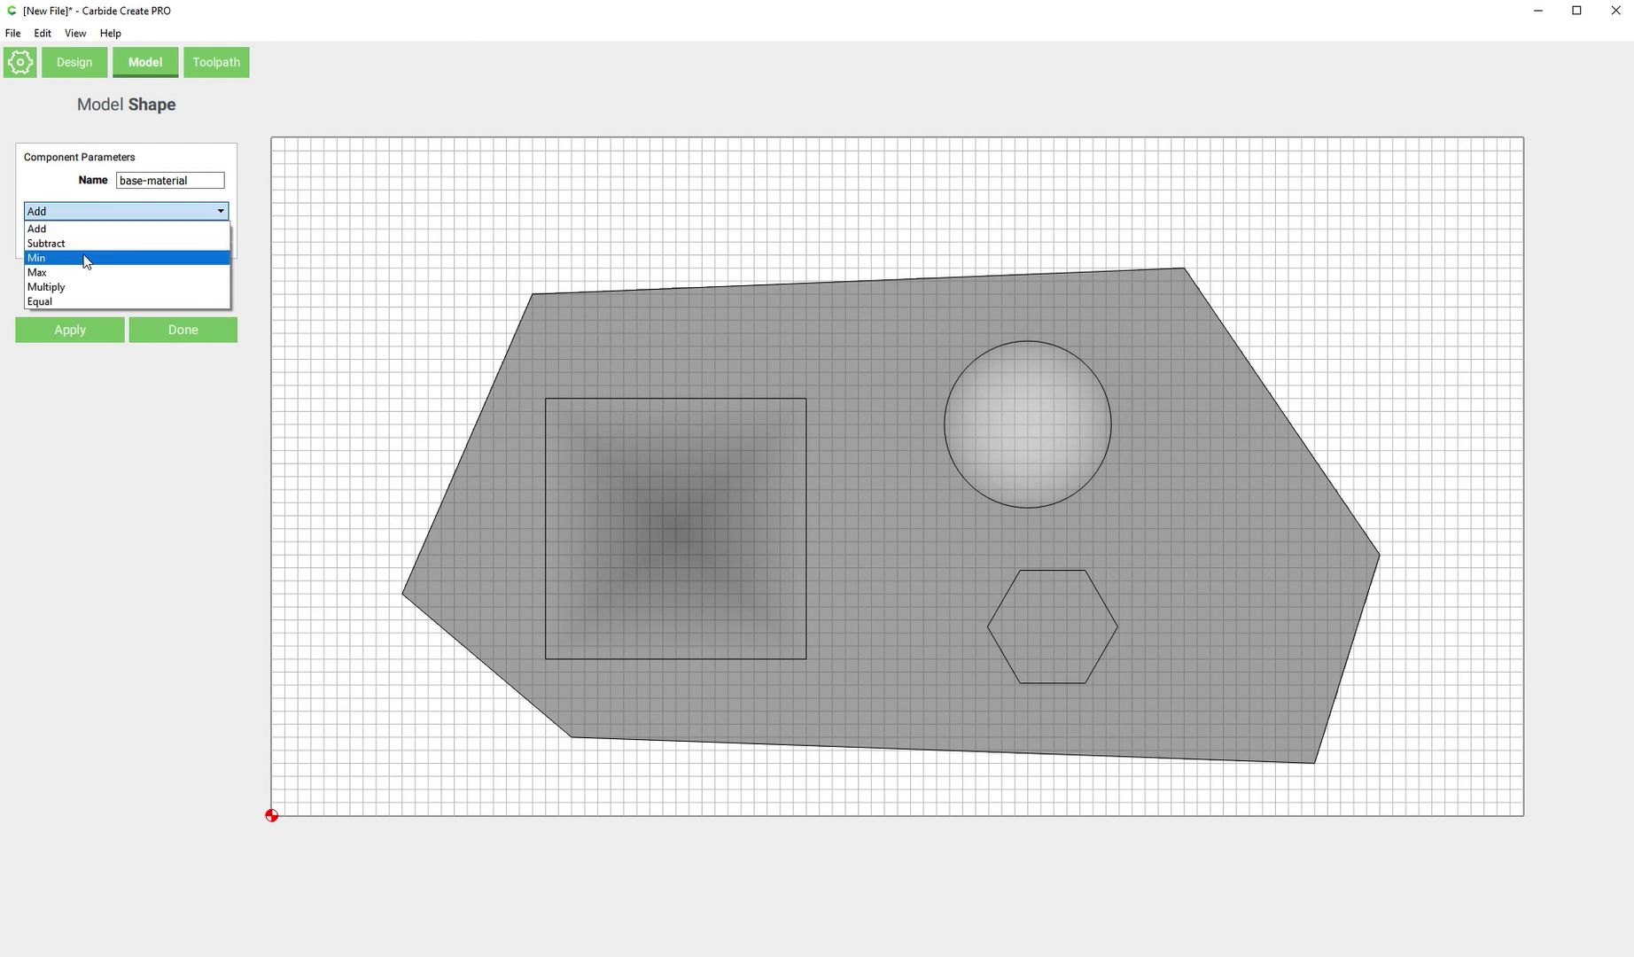
{"action": "left_click", "coordinate": [53, 167]}
{"action": "double_click", "coordinate": [178, 243]}
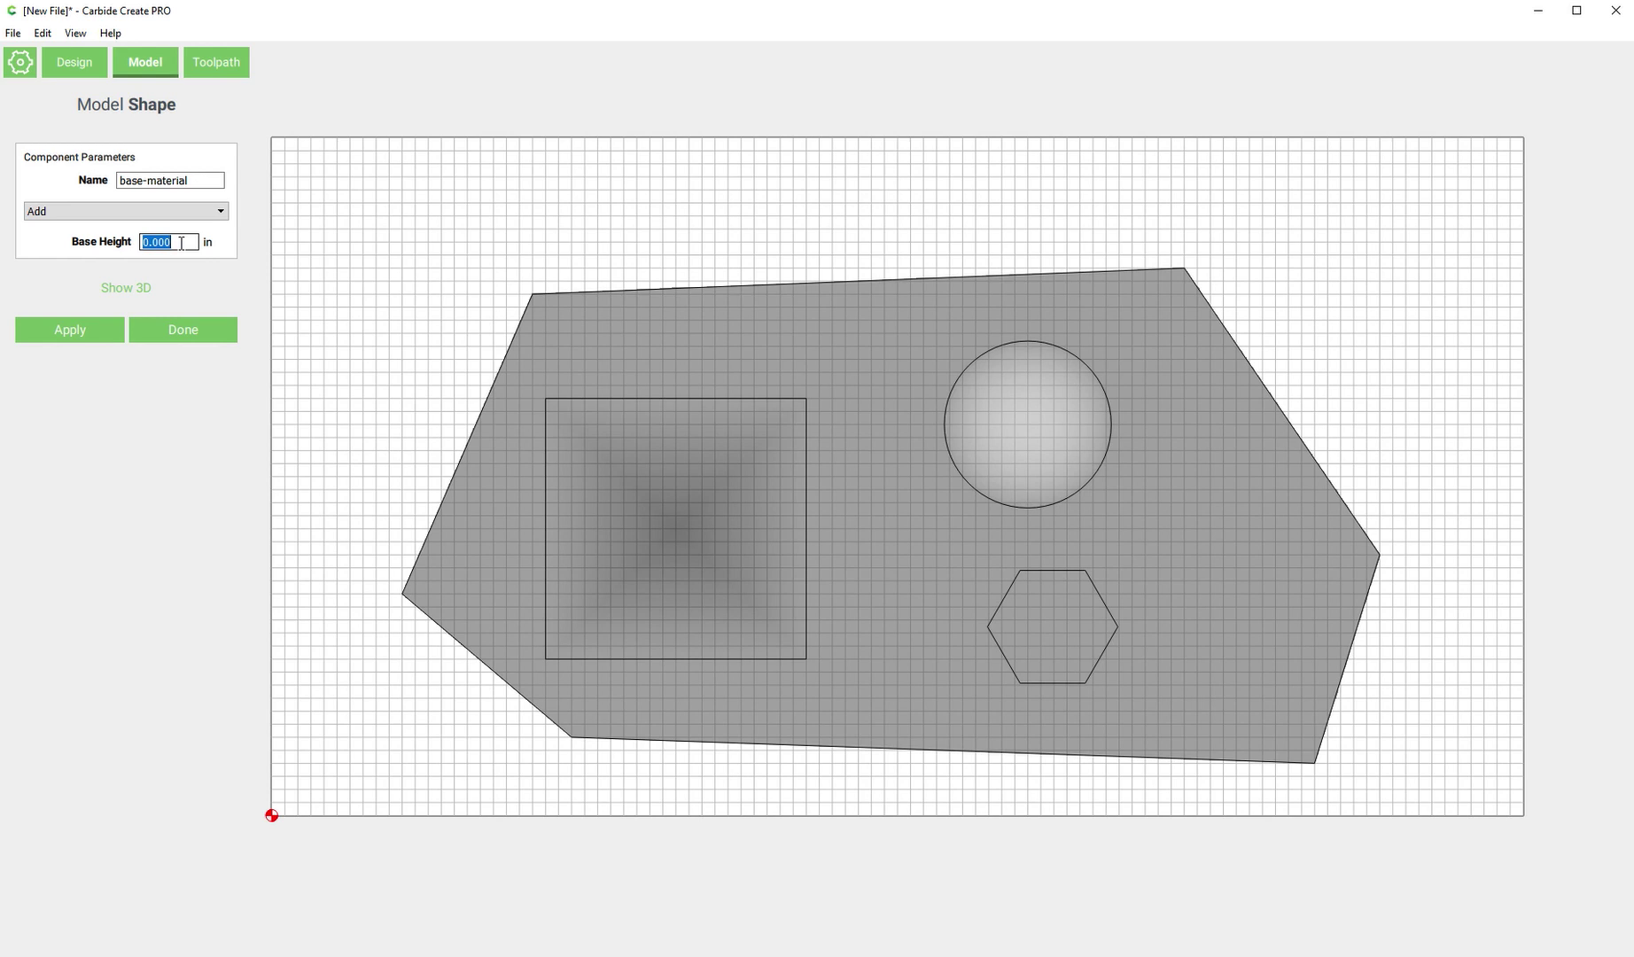
{"action": "left_click", "coordinate": [220, 337]}
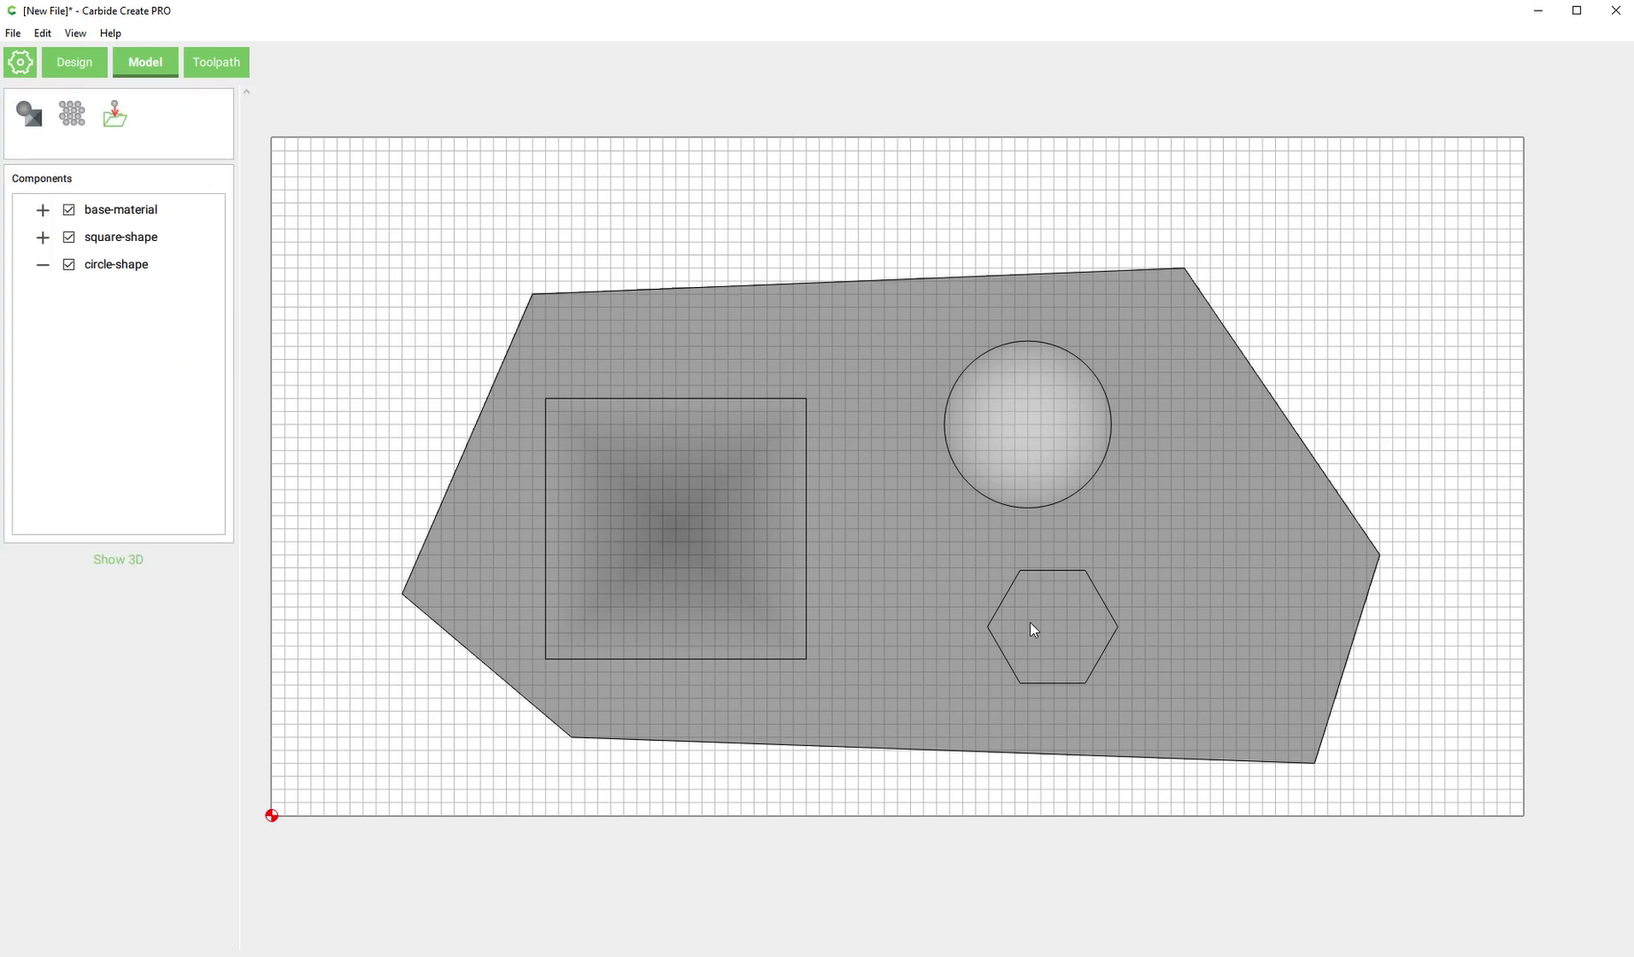
{"action": "left_click", "coordinate": [1014, 599]}
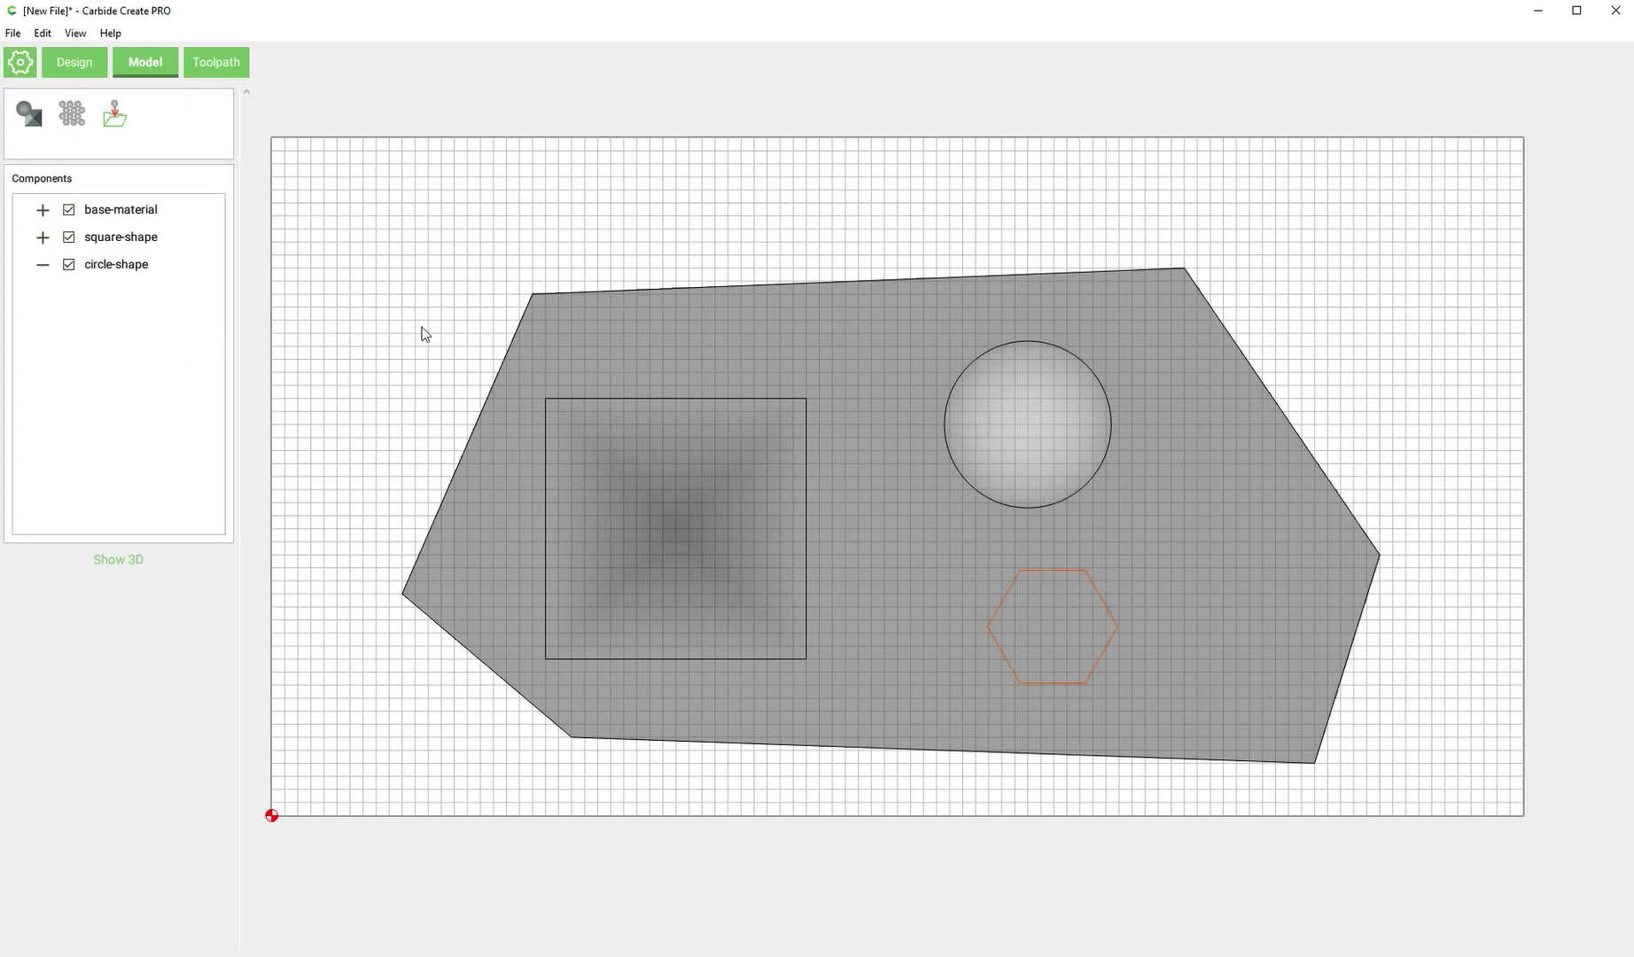
{"action": "left_click", "coordinate": [31, 122]}
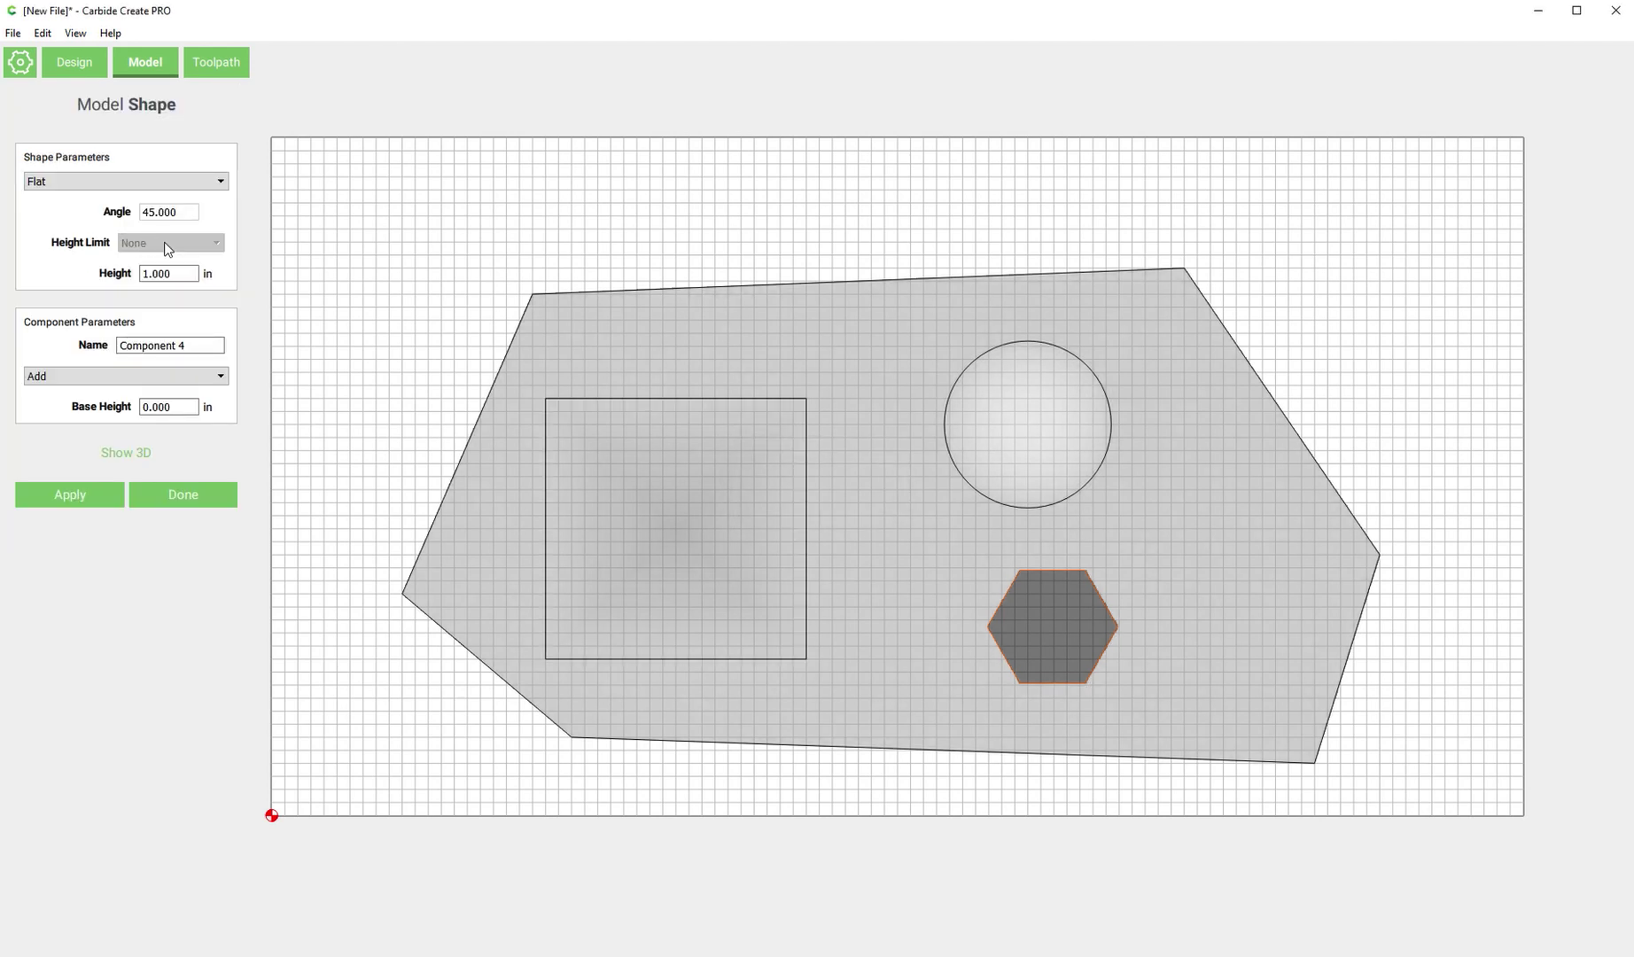
{"action": "left_click", "coordinate": [172, 271]}
{"action": "left_click", "coordinate": [181, 494]}
{"action": "right_click", "coordinate": [113, 295]}
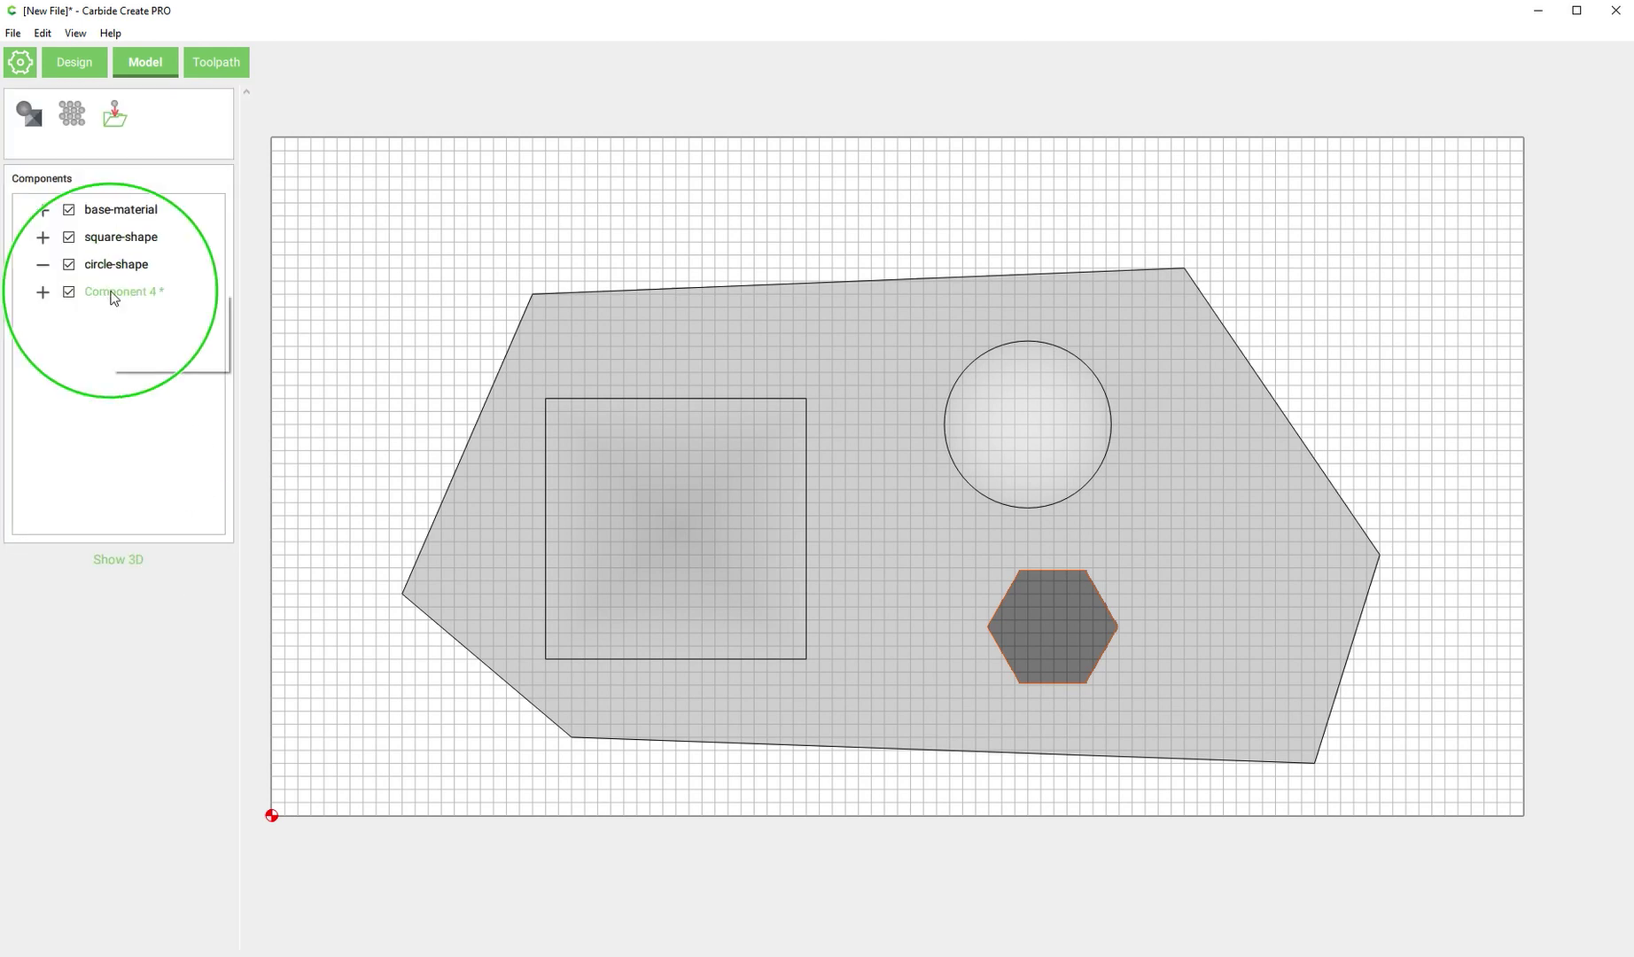
{"action": "left_click", "coordinate": [150, 337]}
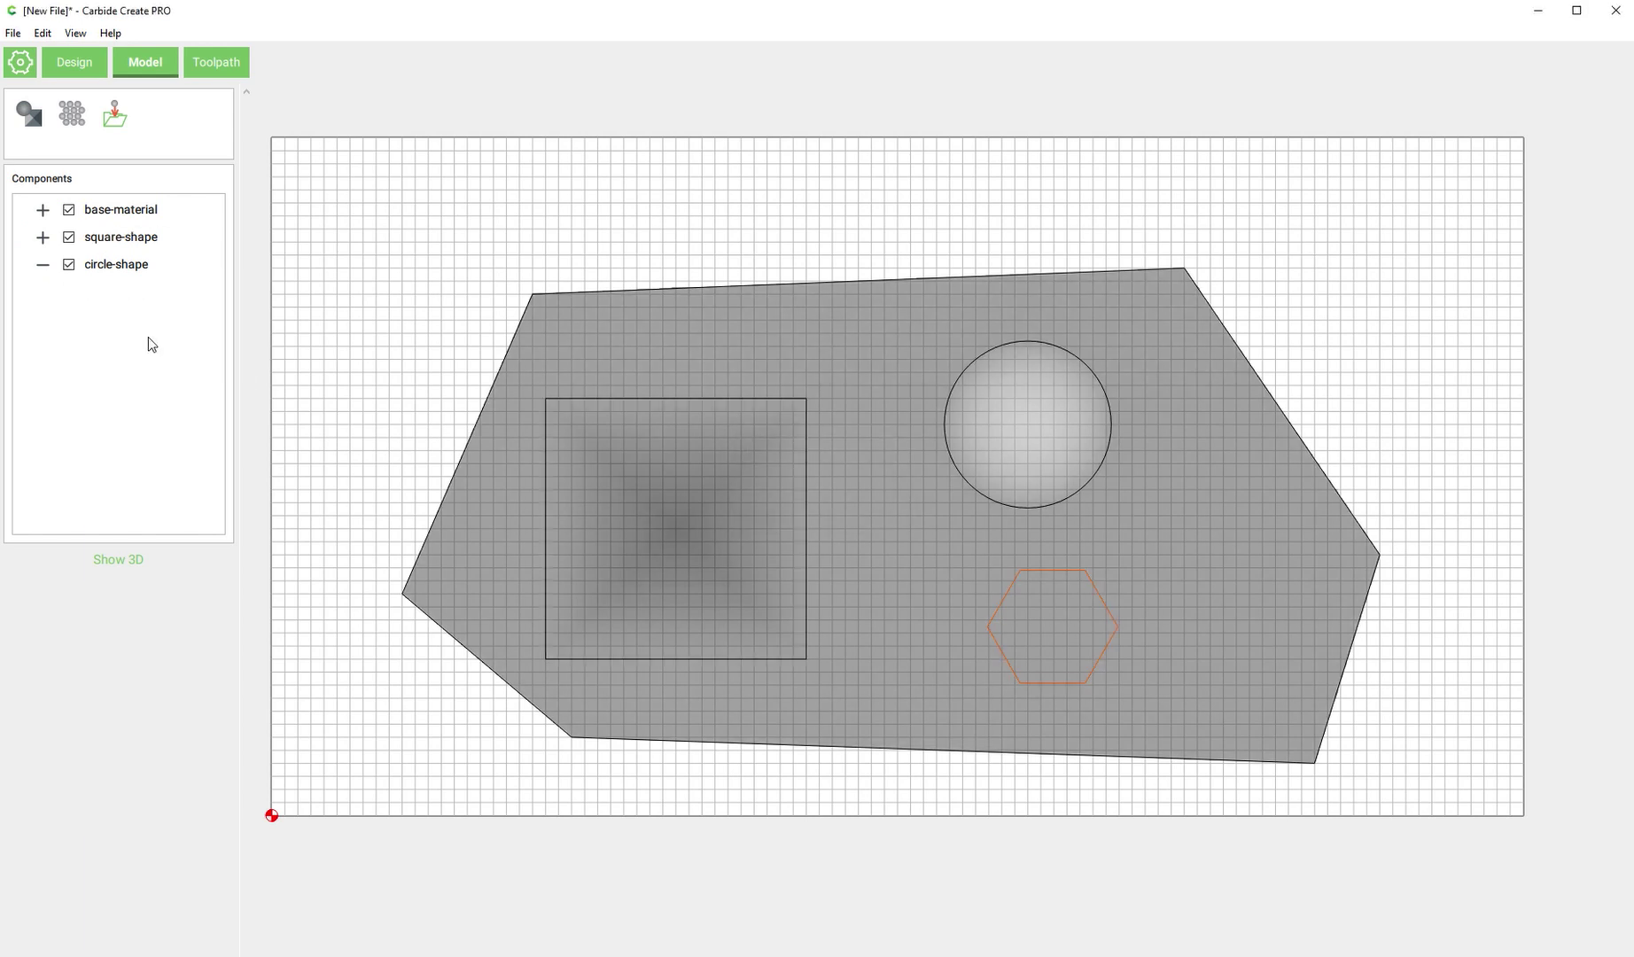
{"action": "left_click", "coordinate": [531, 208]}
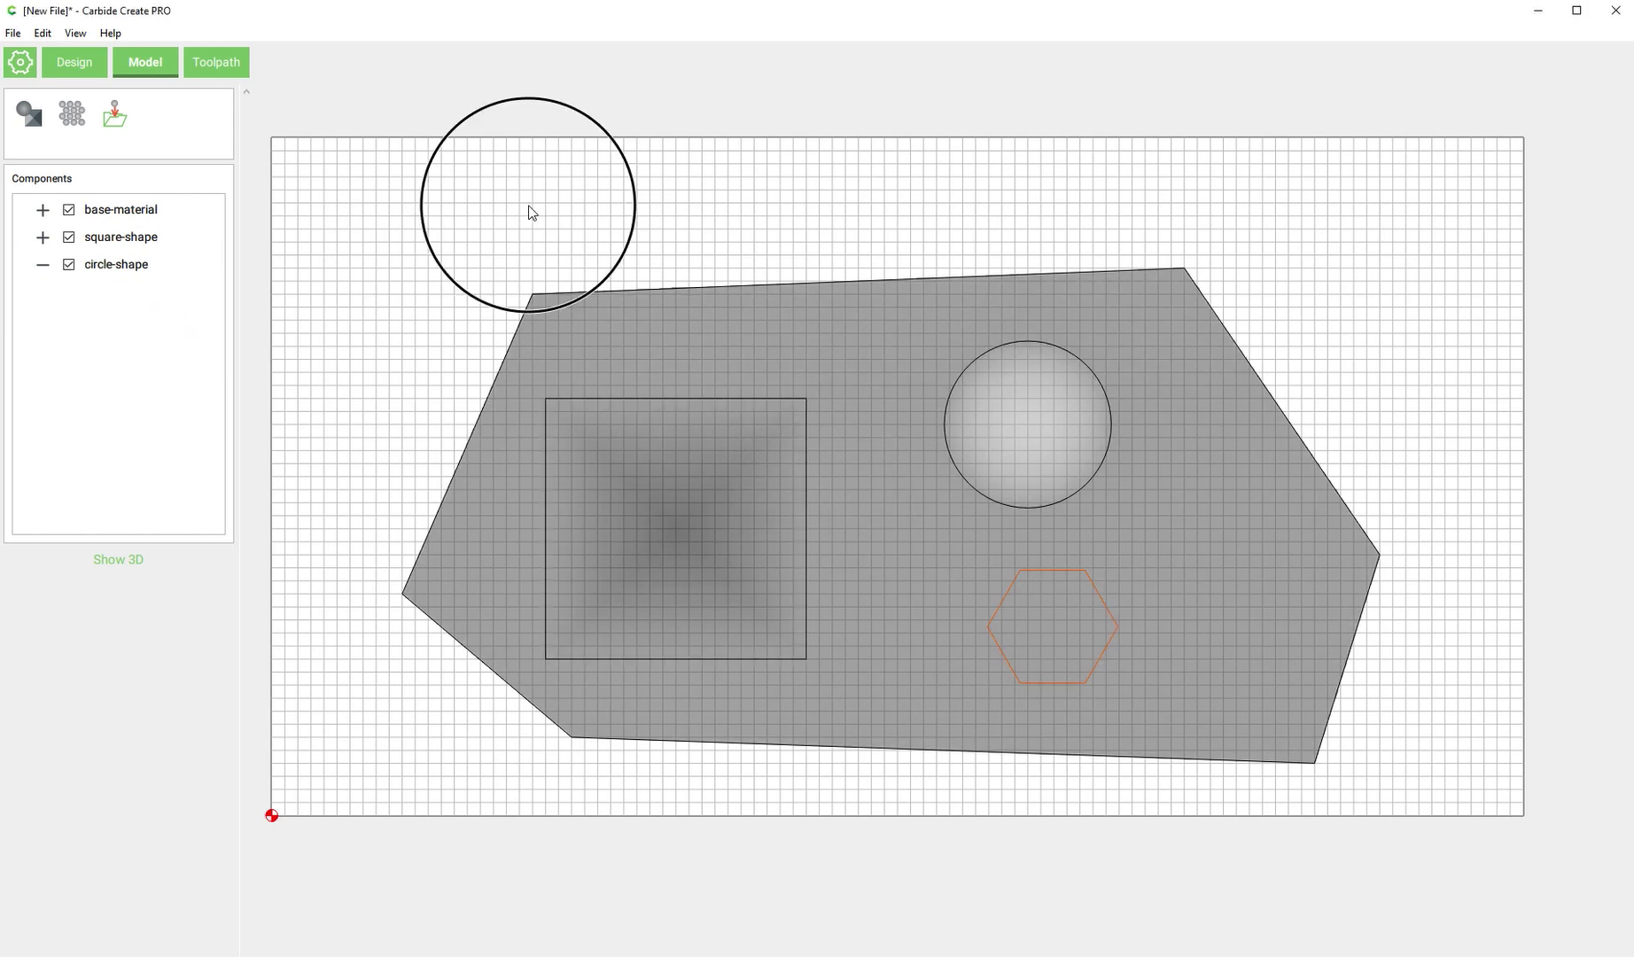
{"action": "left_click", "coordinate": [118, 274]}
{"action": "right_click", "coordinate": [116, 269]}
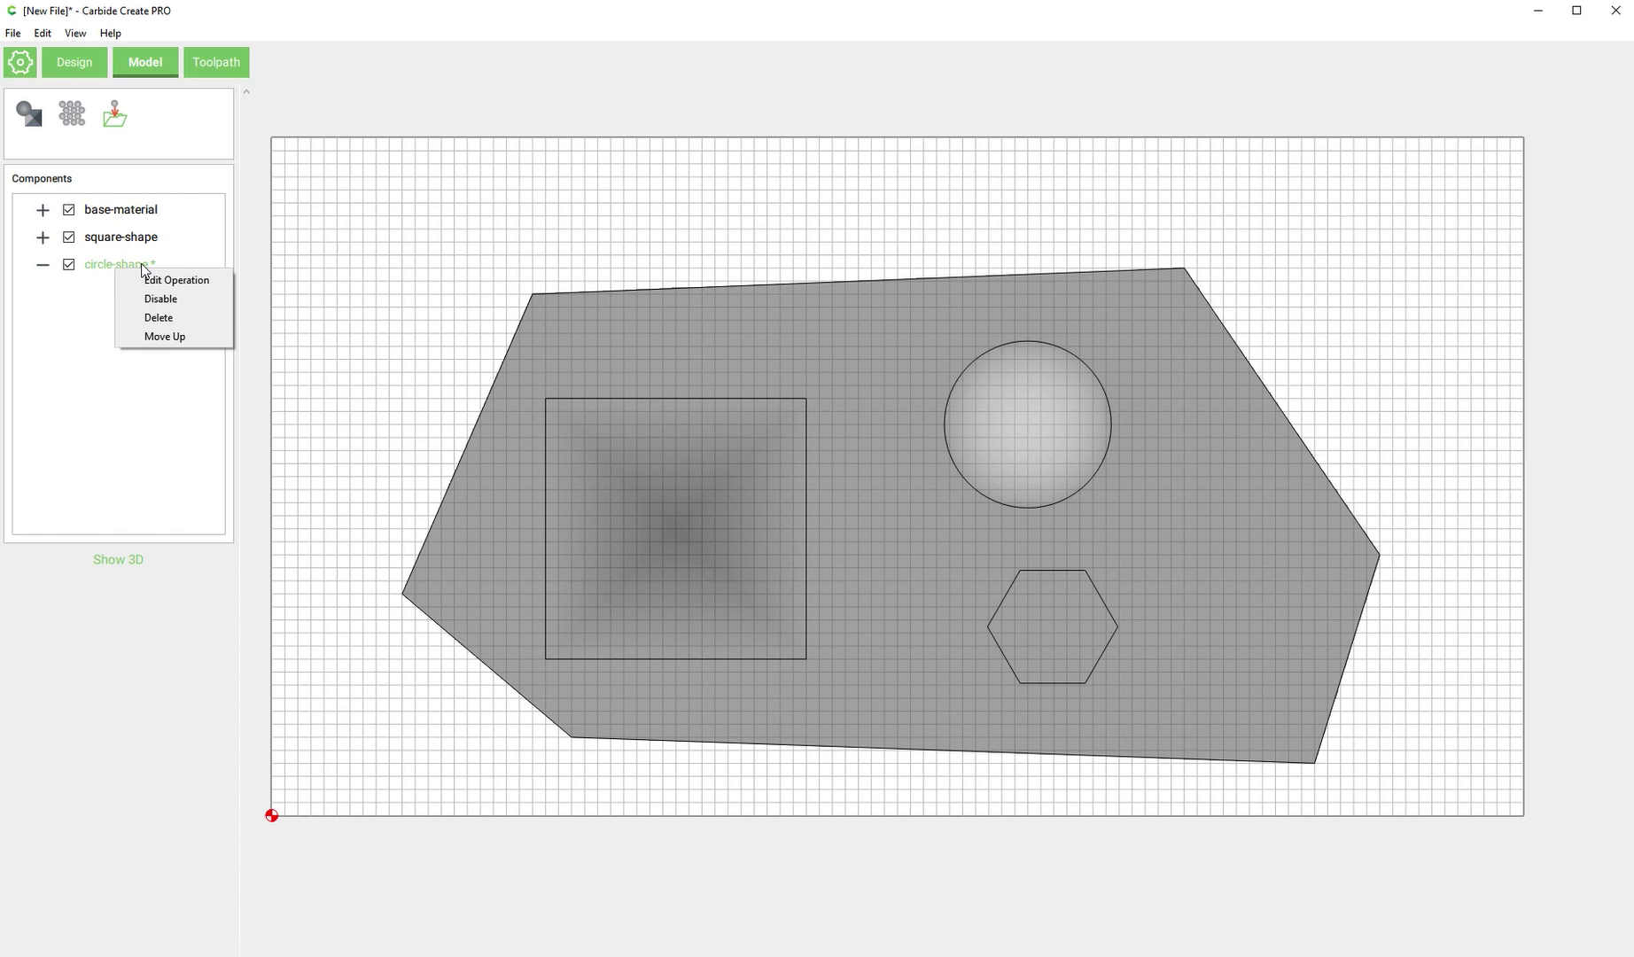
{"action": "left_click", "coordinate": [538, 218]}
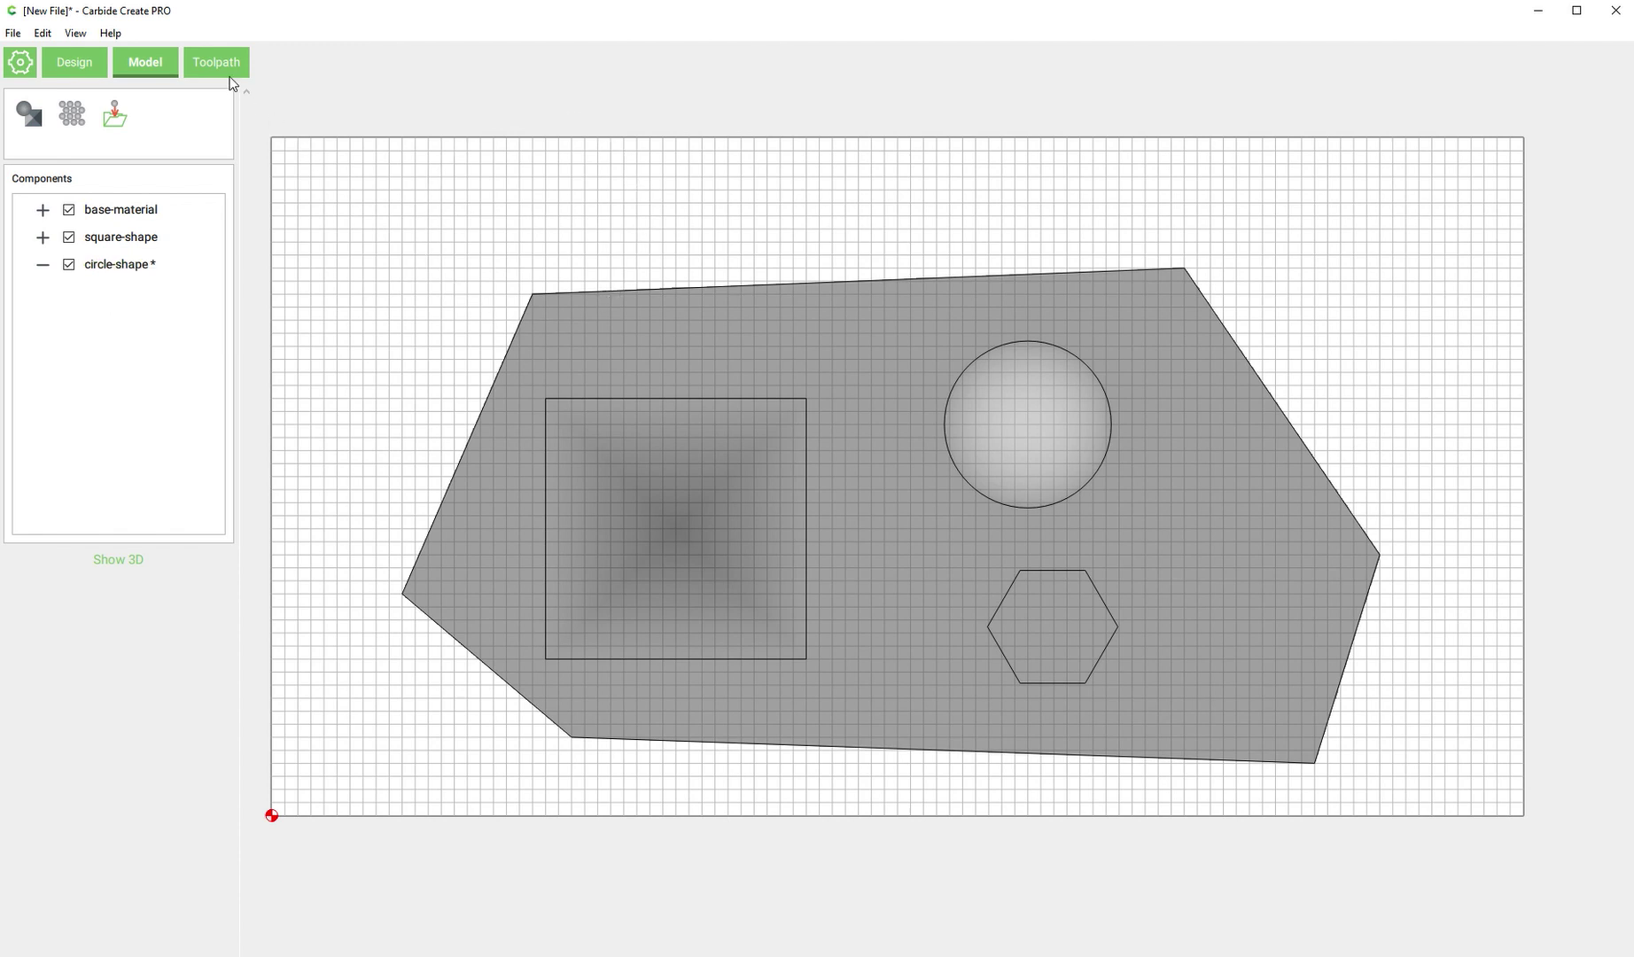